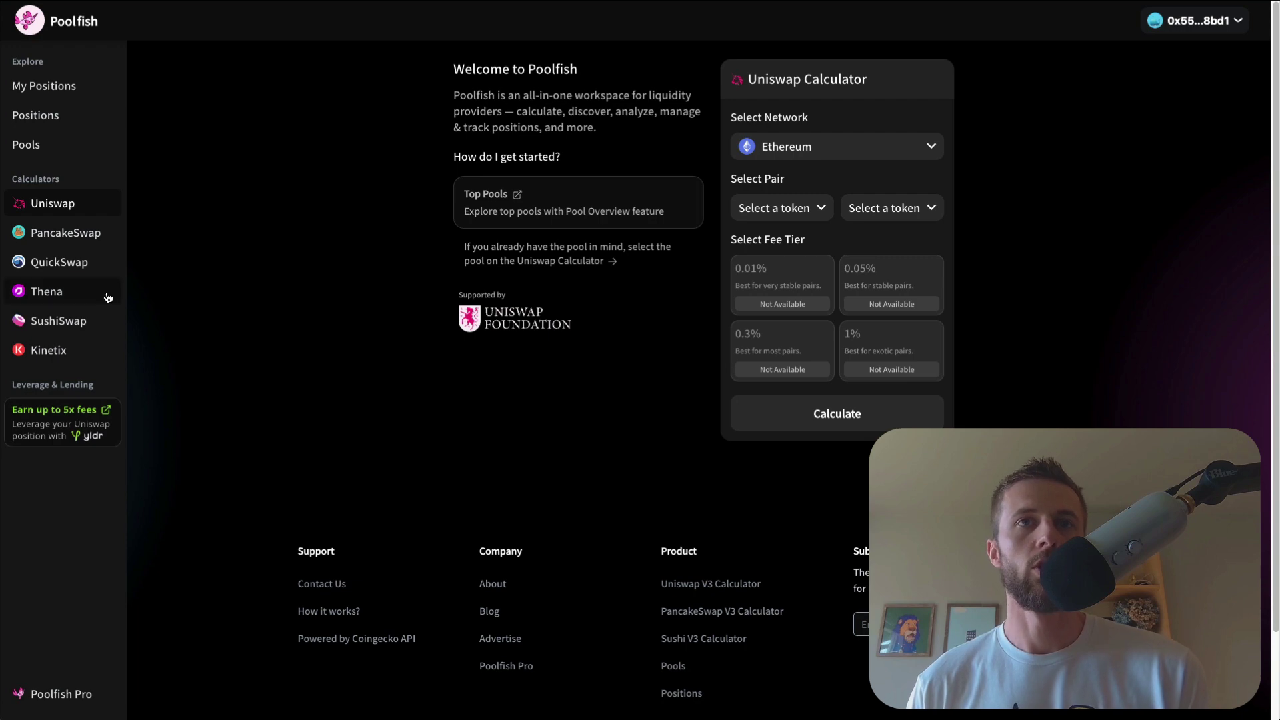
# View the Thena and QuickSwap calculators, and return to the Uniswap calculator.
pyautogui.click(85, 267)
pyautogui.click(90, 290)
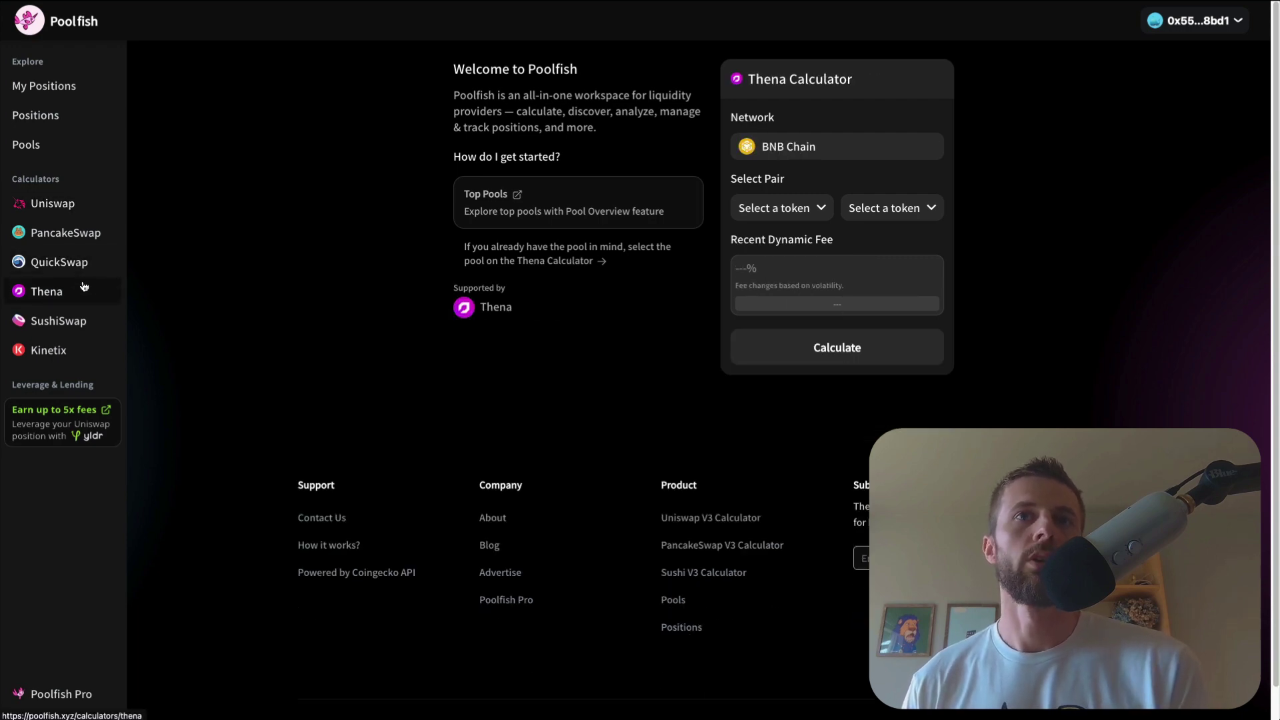
pyautogui.click(85, 267)
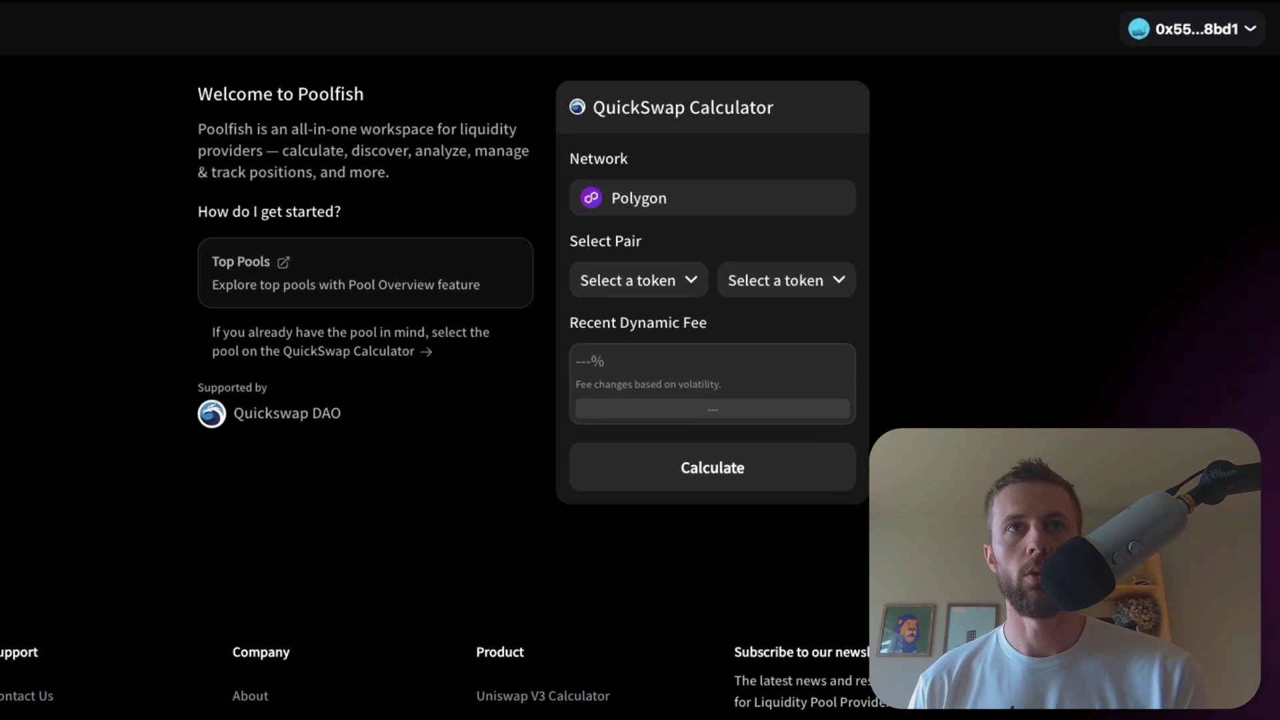
pyautogui.click(52, 203)
# Browse the networks supported by the Uniswap calculator and choose Ethereum.
pyautogui.click(862, 151)
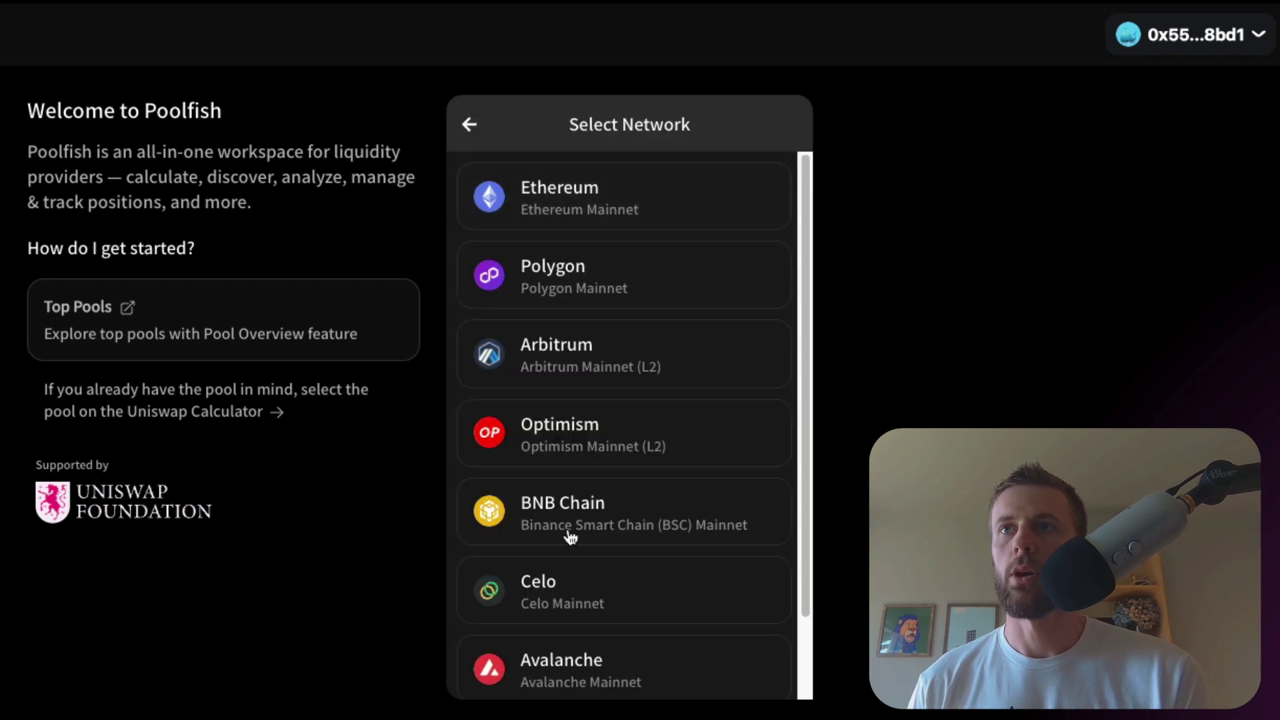
pyautogui.scroll(-1, 561, 467)
pyautogui.scroll(1, 547, 373)
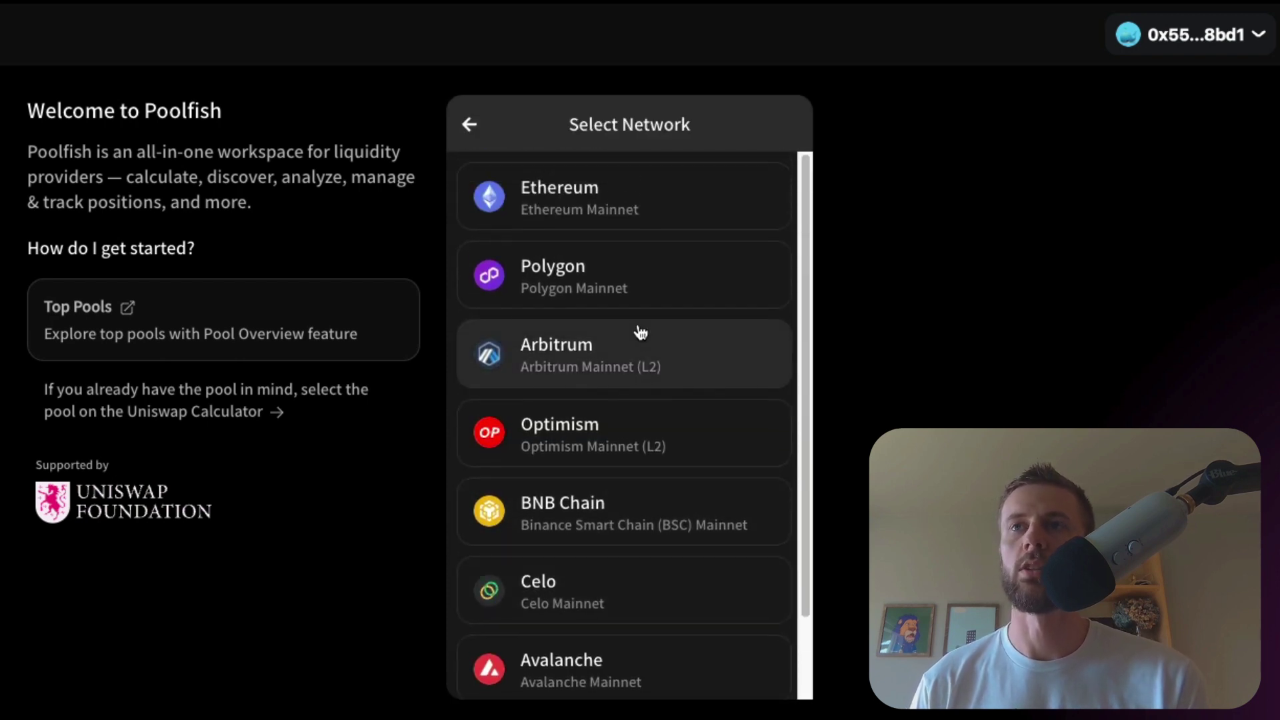
pyautogui.click(652, 214)
# Choose ETH and USDC as the token pair and calculate the pool at the 0.05% fee tier.
pyautogui.click(591, 329)
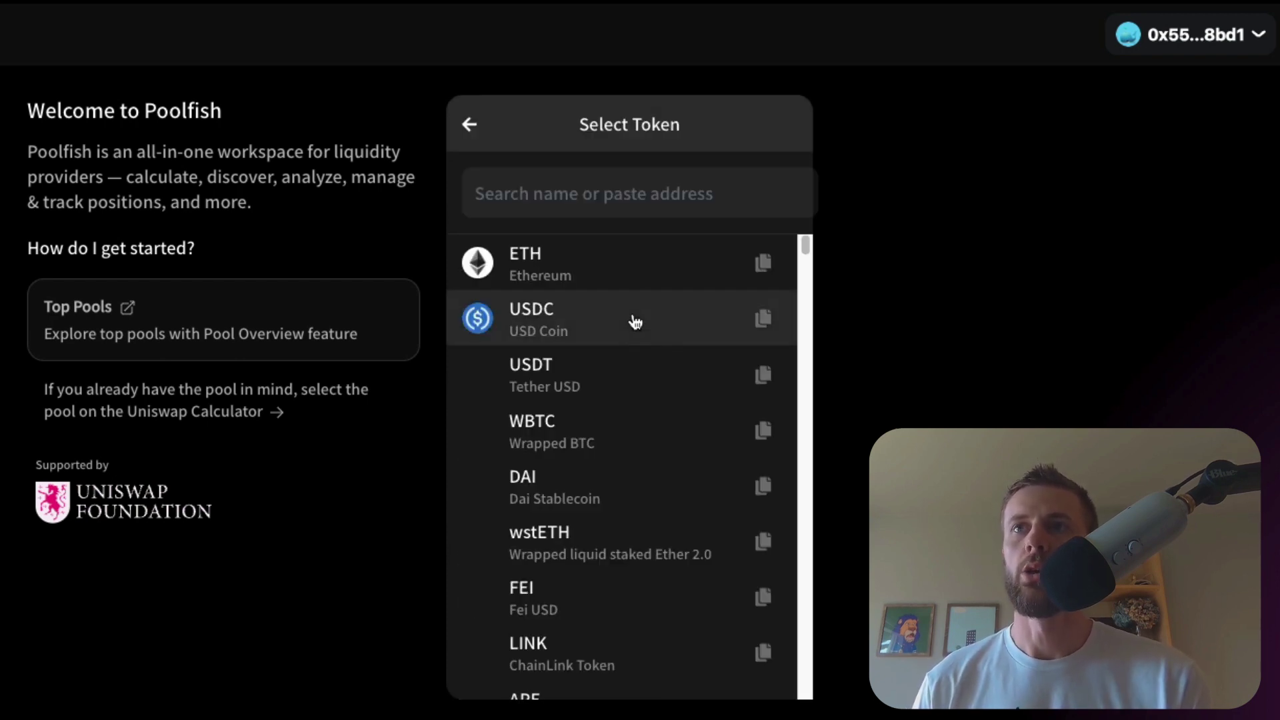
pyautogui.click(587, 278)
pyautogui.click(661, 346)
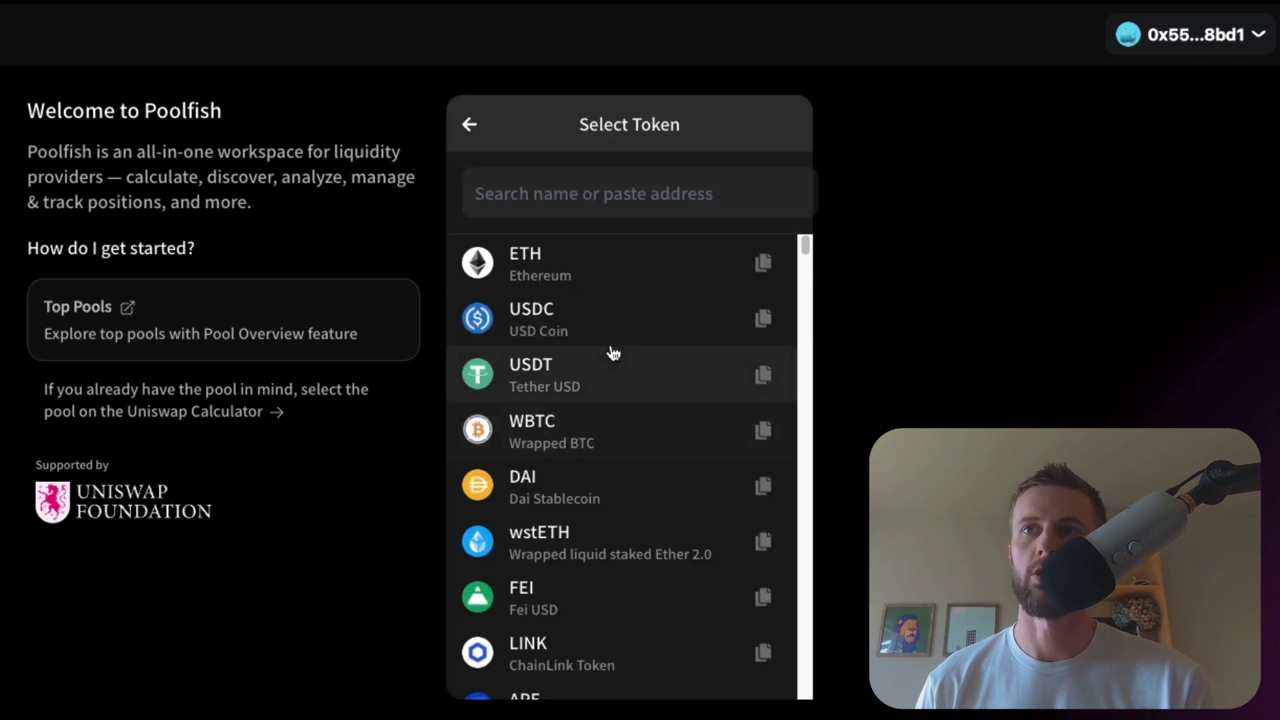
pyautogui.click(617, 315)
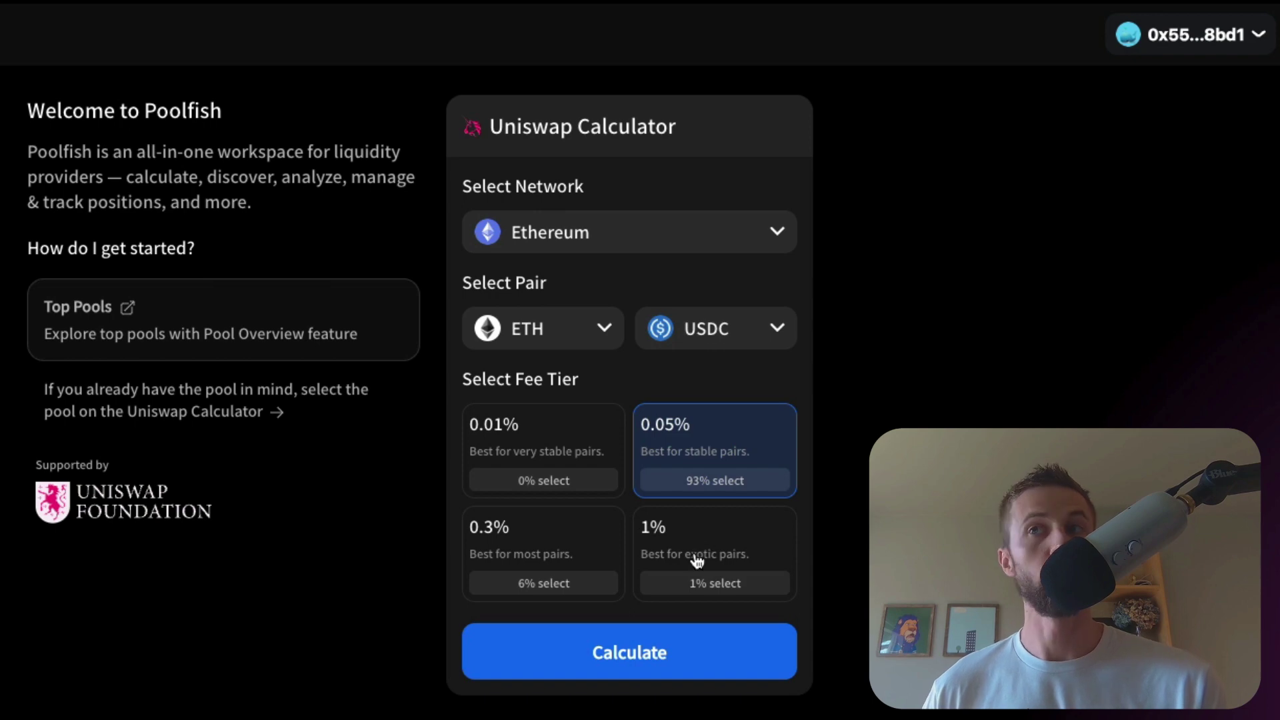
pyautogui.click(637, 664)
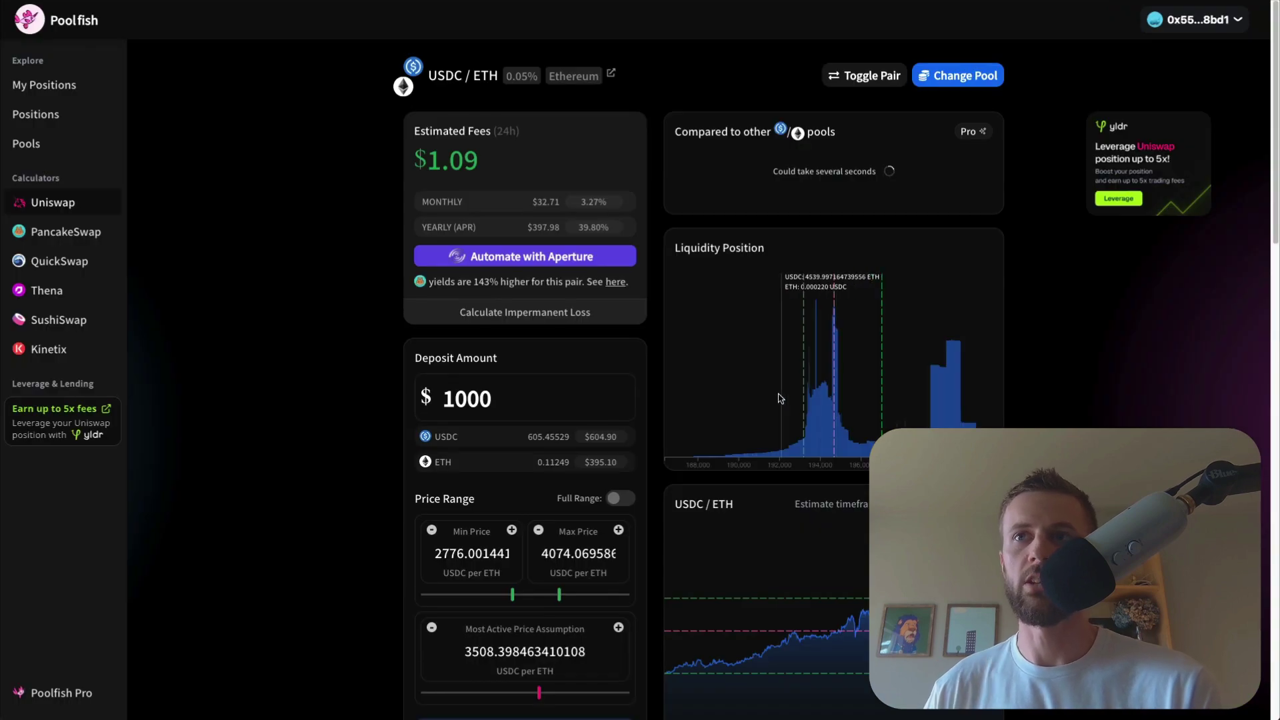
# Look over the pool's charts and settings, and set the deposit amount to $5000.
pyautogui.scroll(-1, 776, 407)
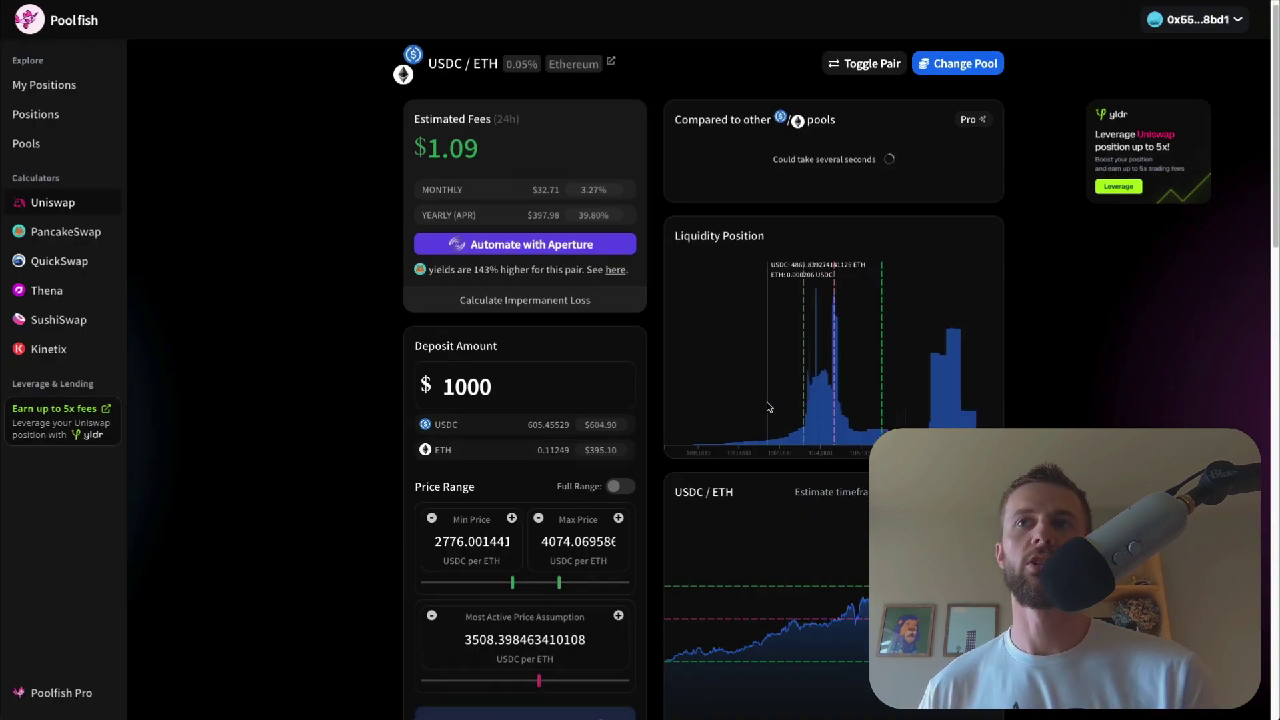
pyautogui.scroll(-1, 770, 407)
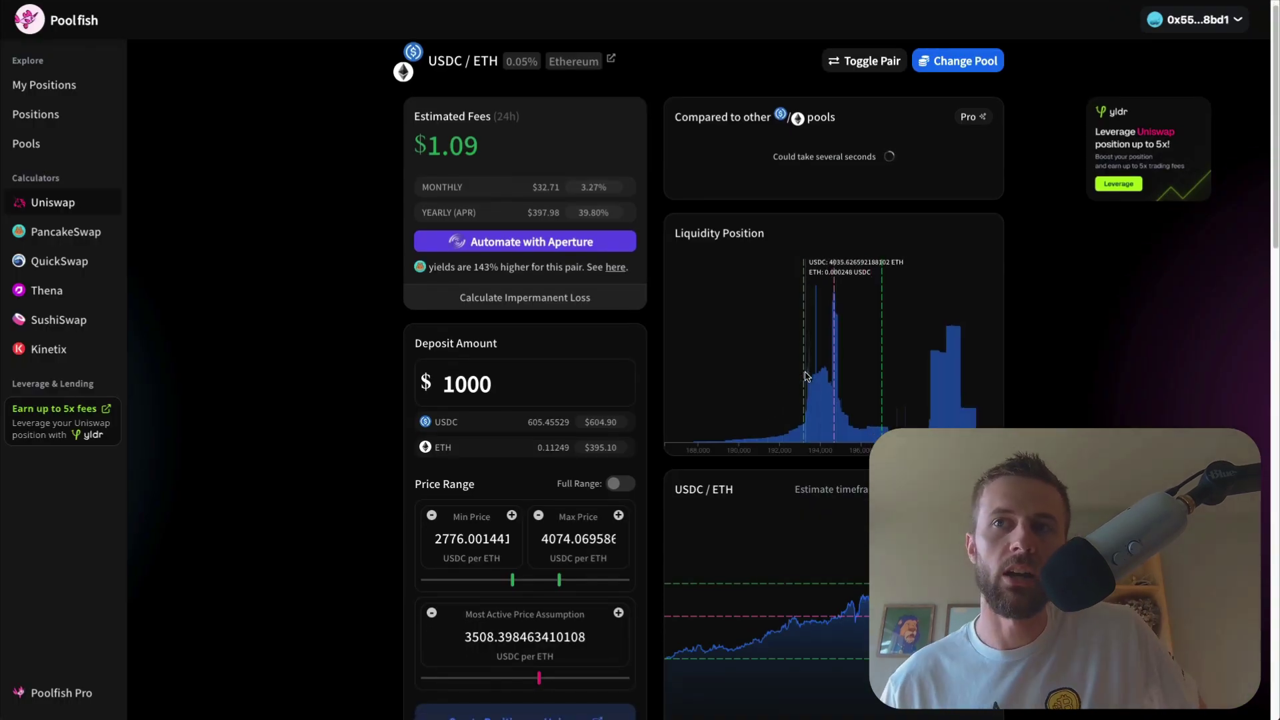
pyautogui.scroll(-2, 803, 387)
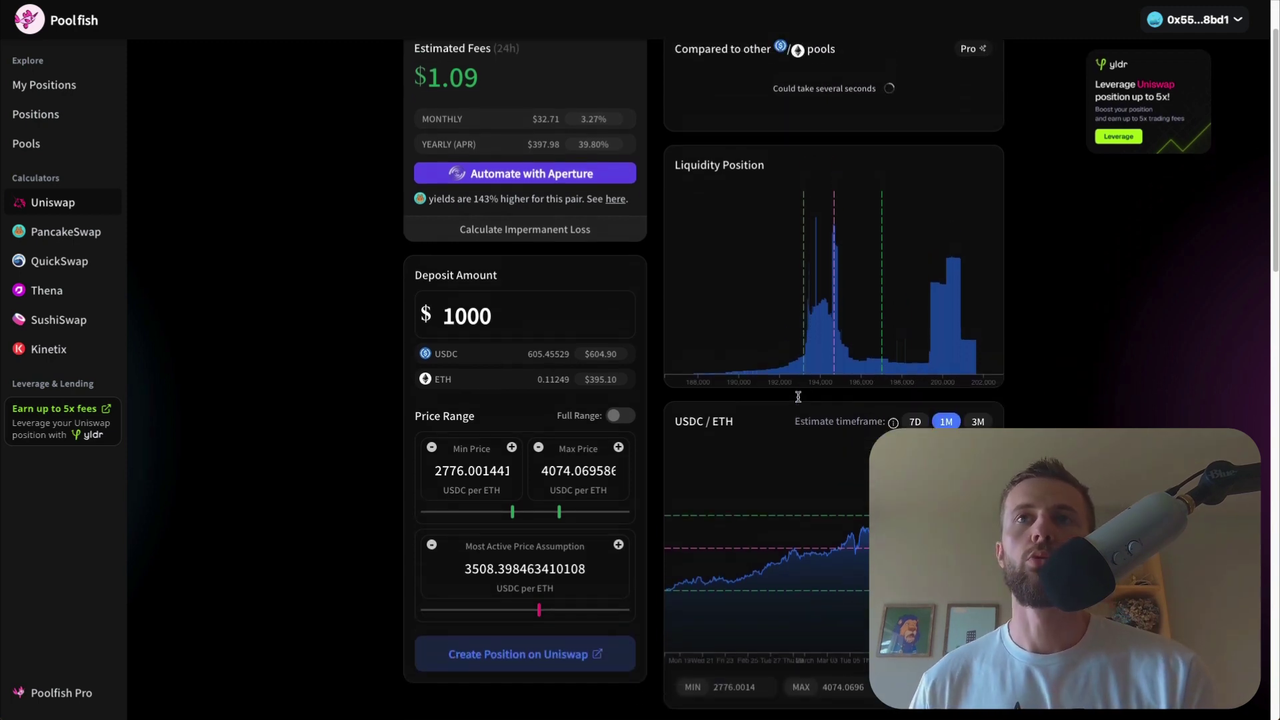
pyautogui.scroll(1, 798, 397)
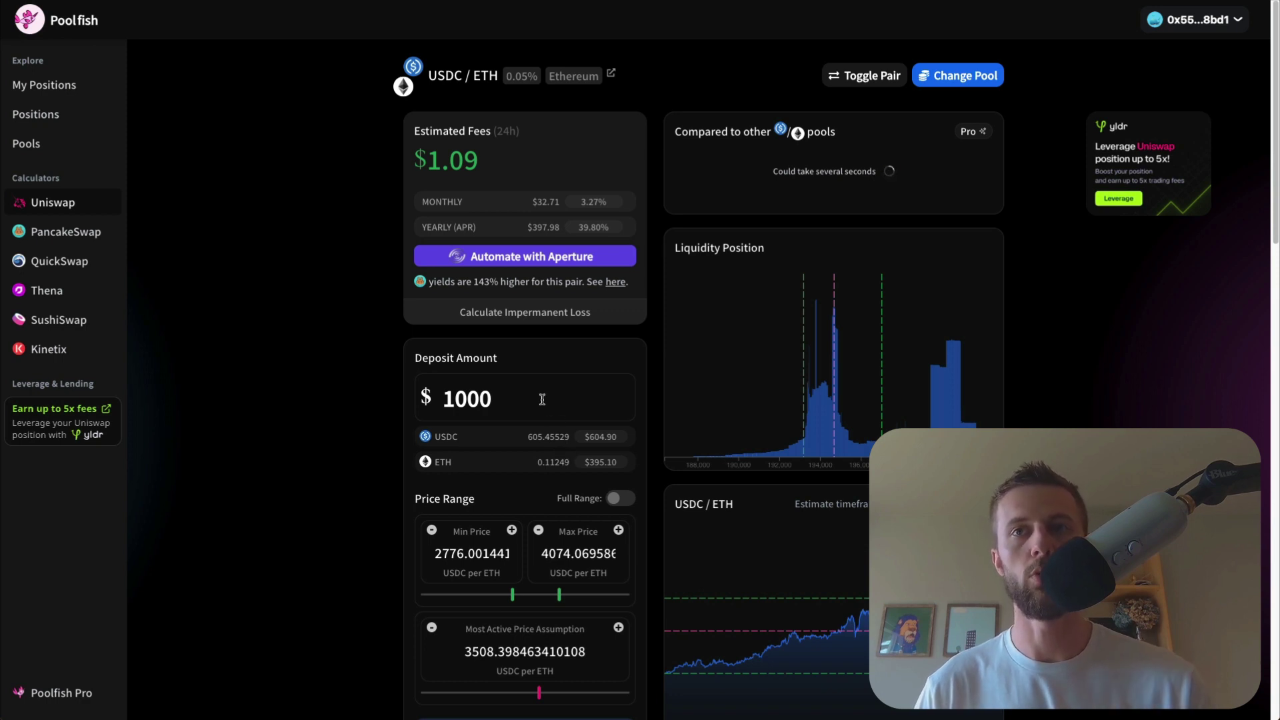
pyautogui.scroll(-1, 531, 438)
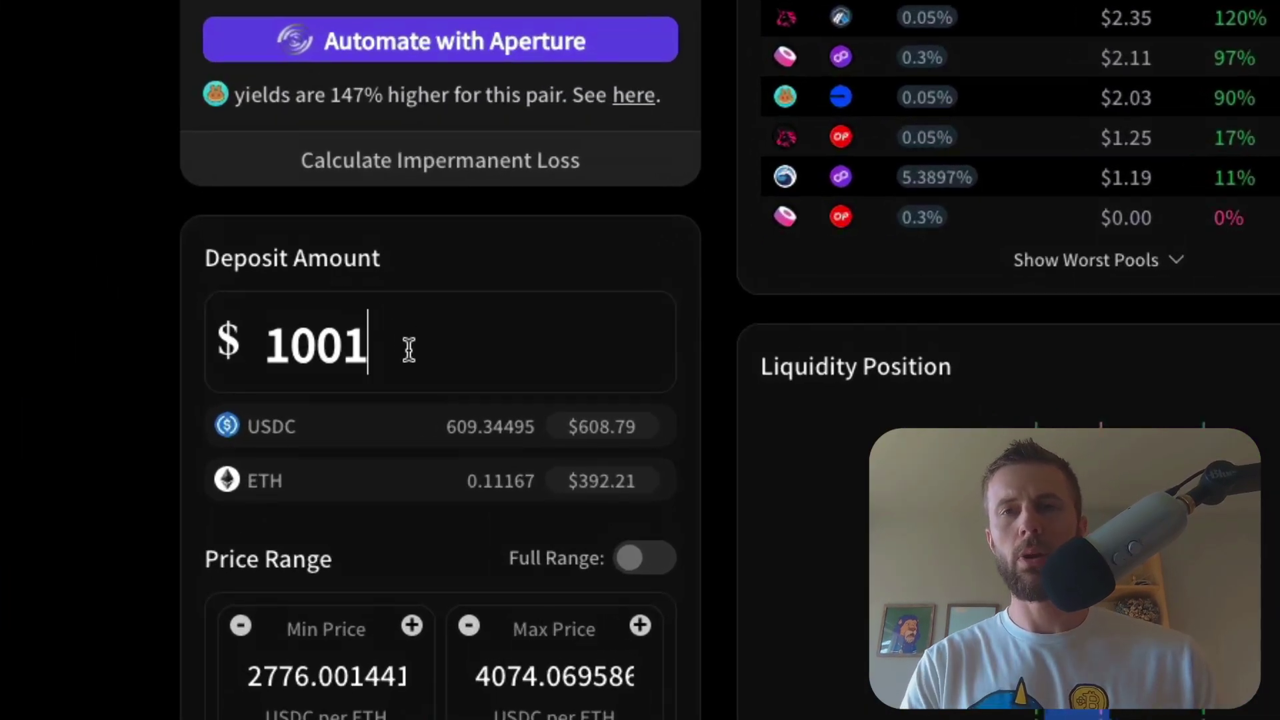
pyautogui.press('BackSpace')
pyautogui.press('BackSpace')
pyautogui.press('BackSpace')
pyautogui.press('BackSpace')
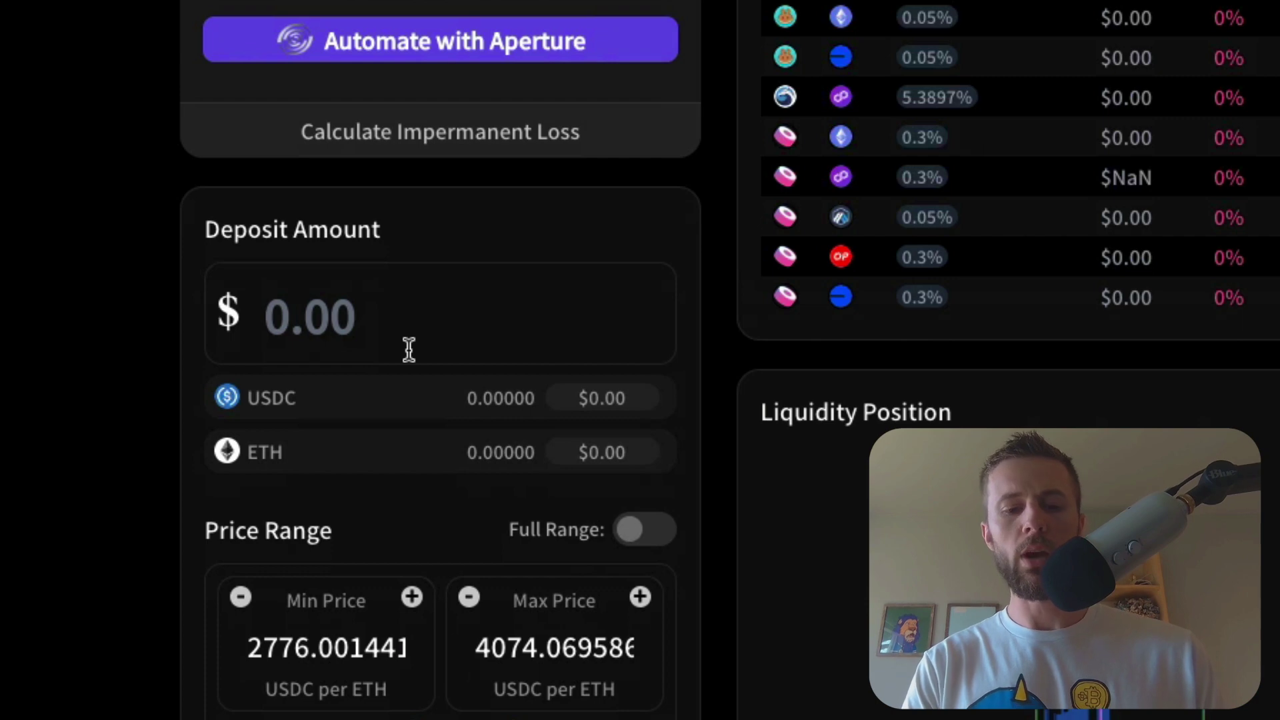
pyautogui.write('5000')
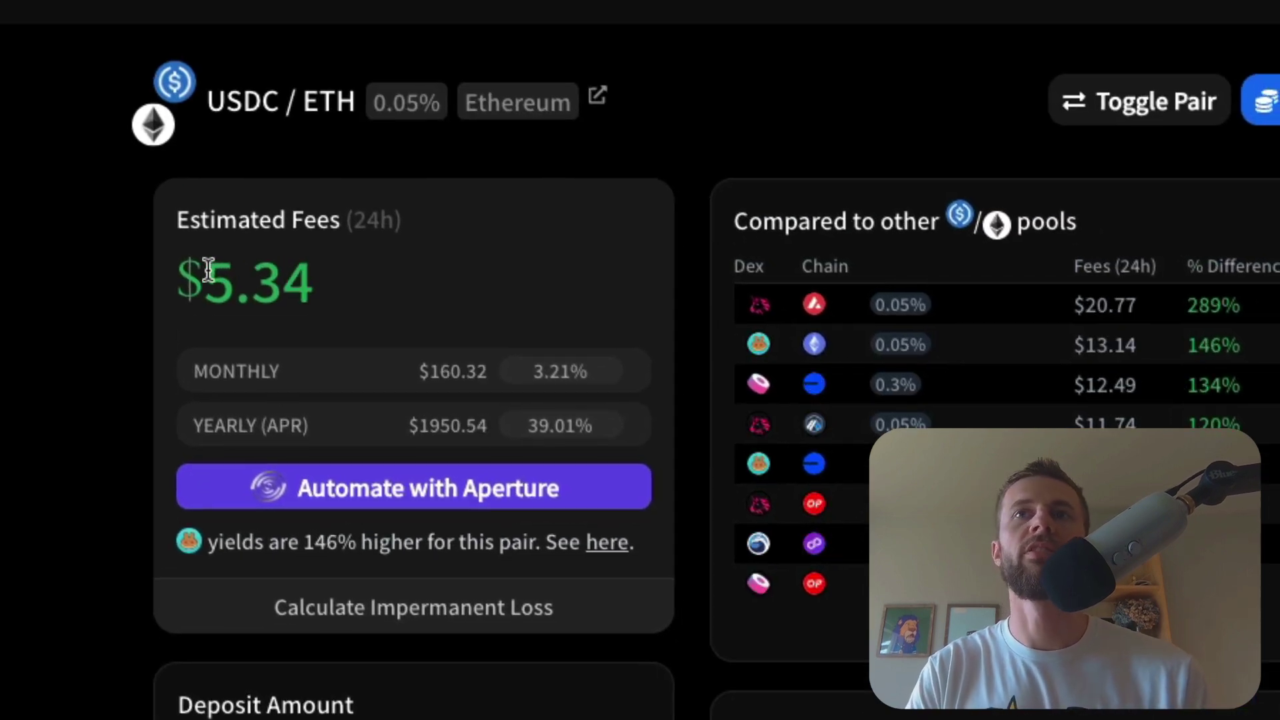
# Examine the pool's estimated 24-hour fees and its yearly APR percentage.
pyautogui.moveTo(206, 237); pyautogui.dragTo(404, 242)
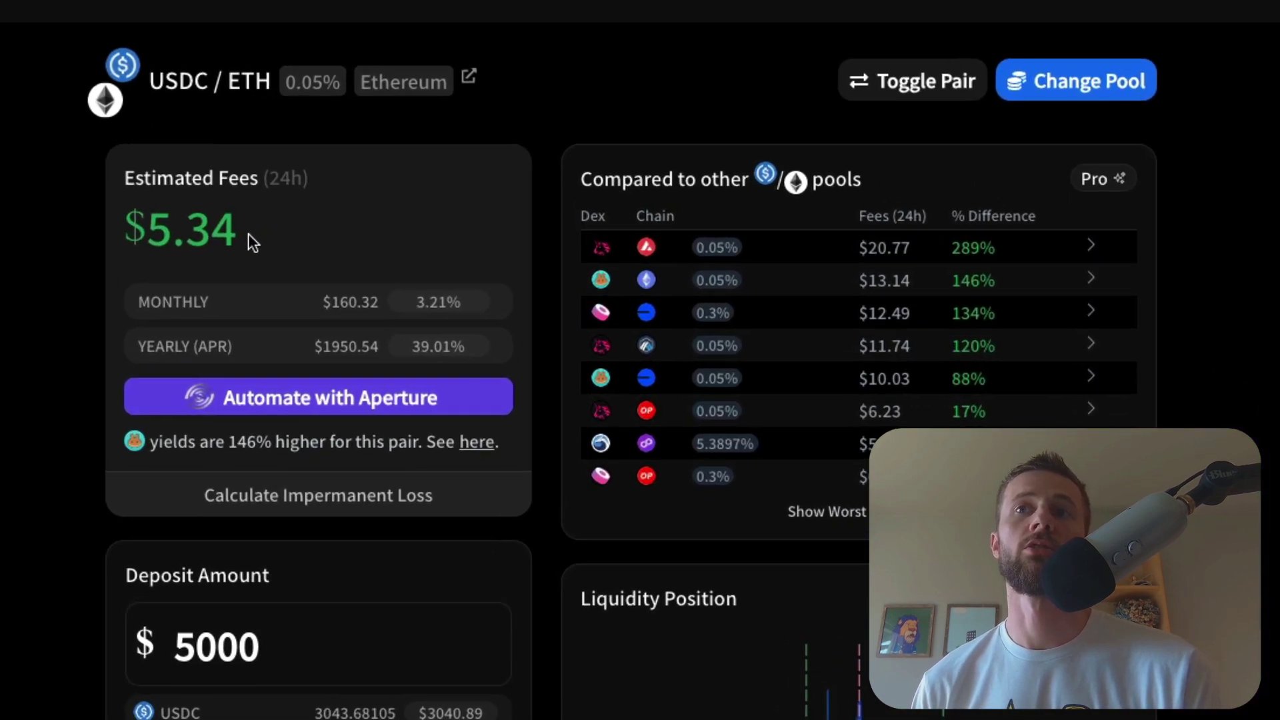
pyautogui.moveTo(414, 347); pyautogui.dragTo(478, 357)
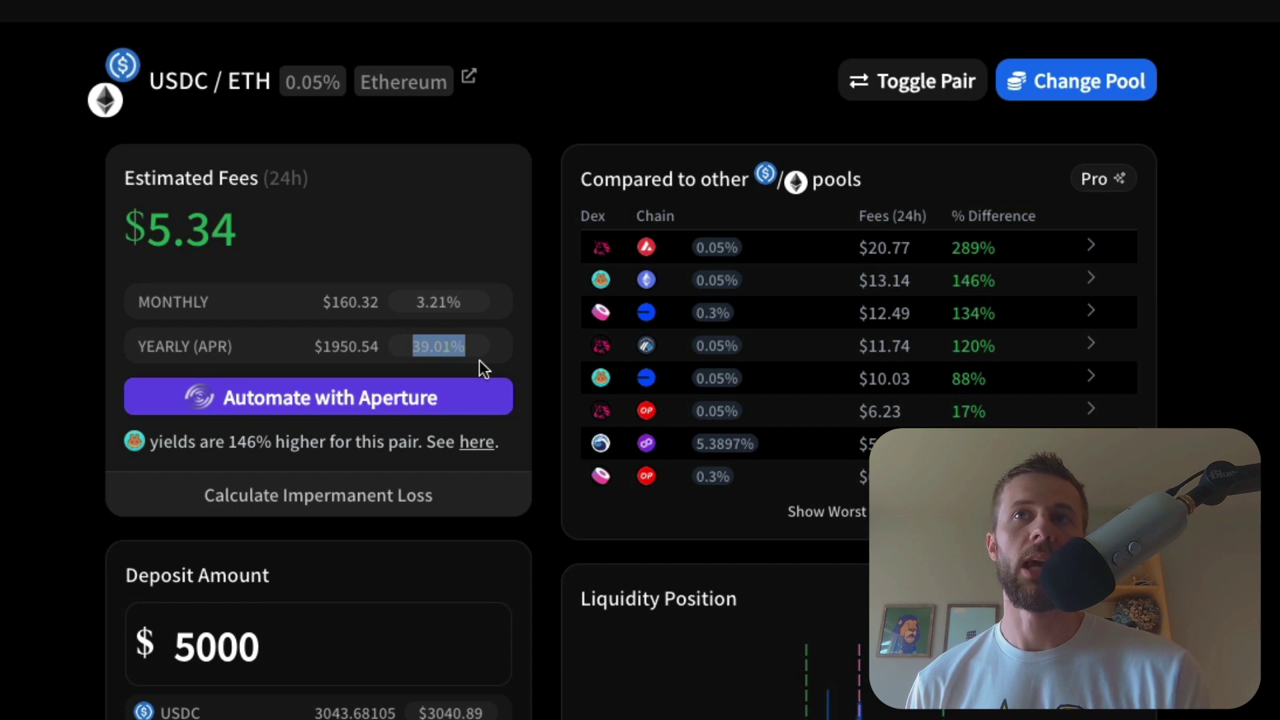
pyautogui.click(470, 348)
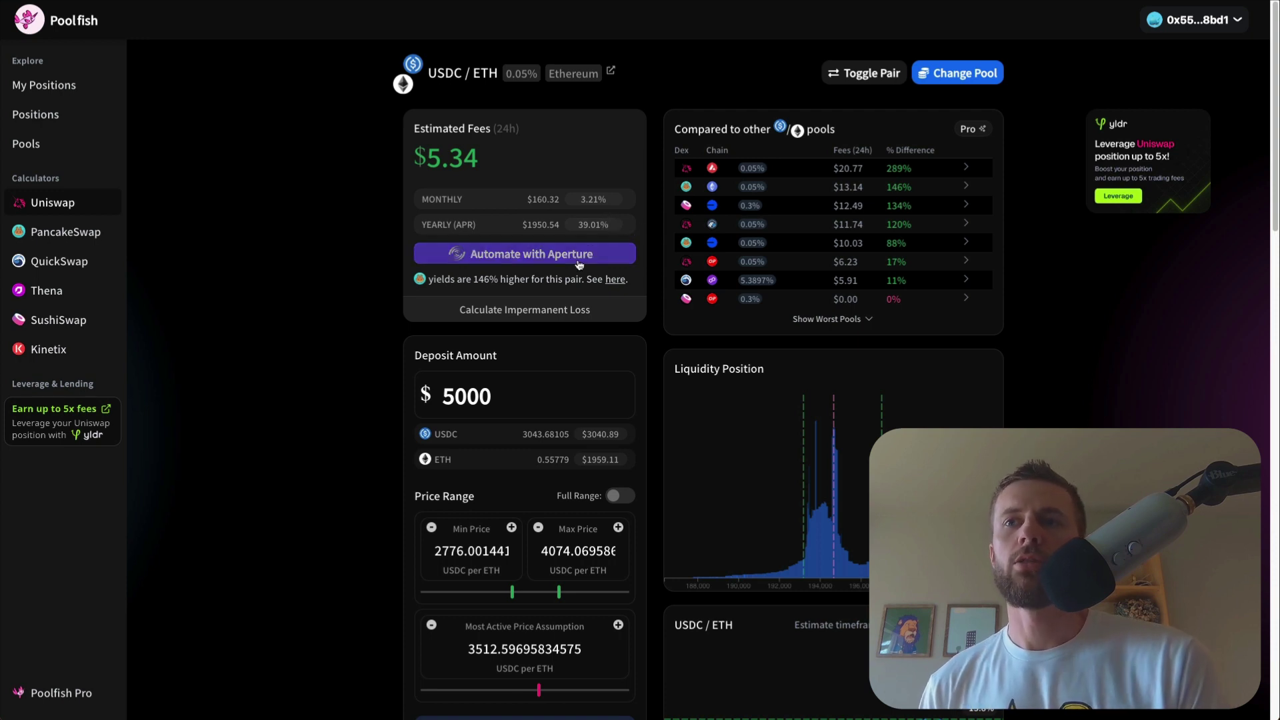
# Widen the price range by raising the max price to about 5203 USDC per ETH and lowering the min price.
pyautogui.scroll(-2, 650, 340)
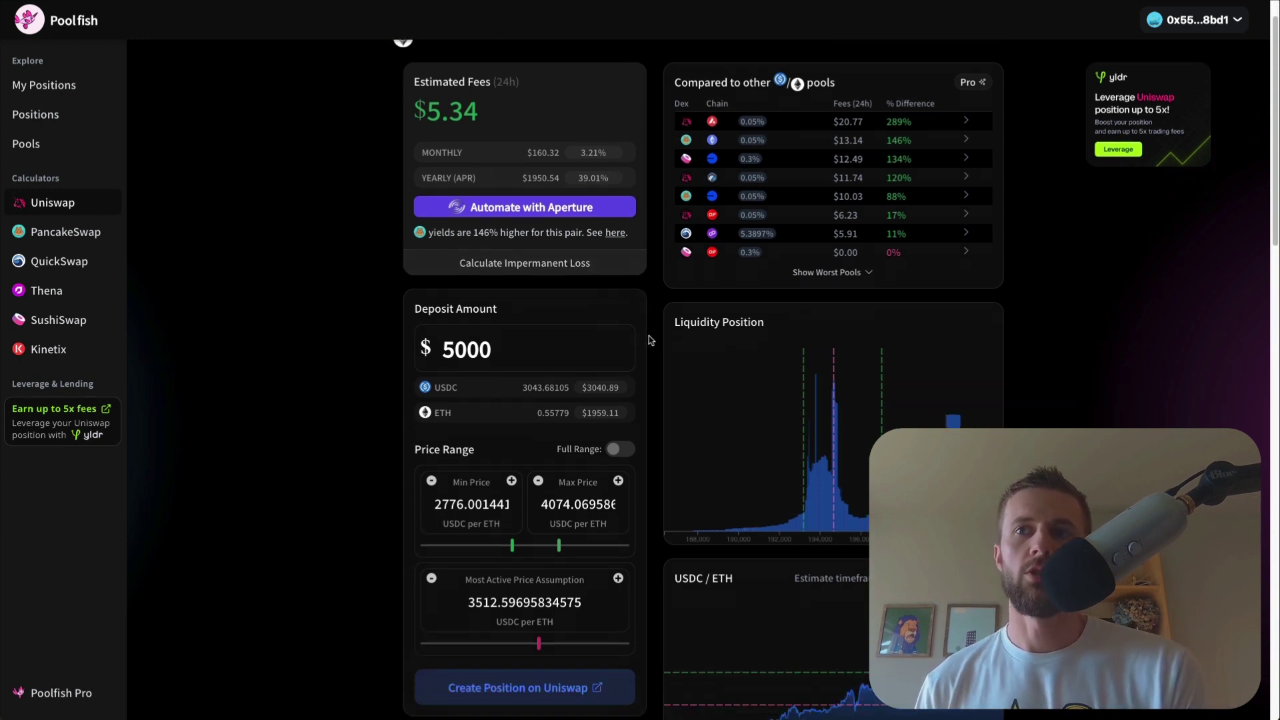
pyautogui.scroll(-2, 654, 332)
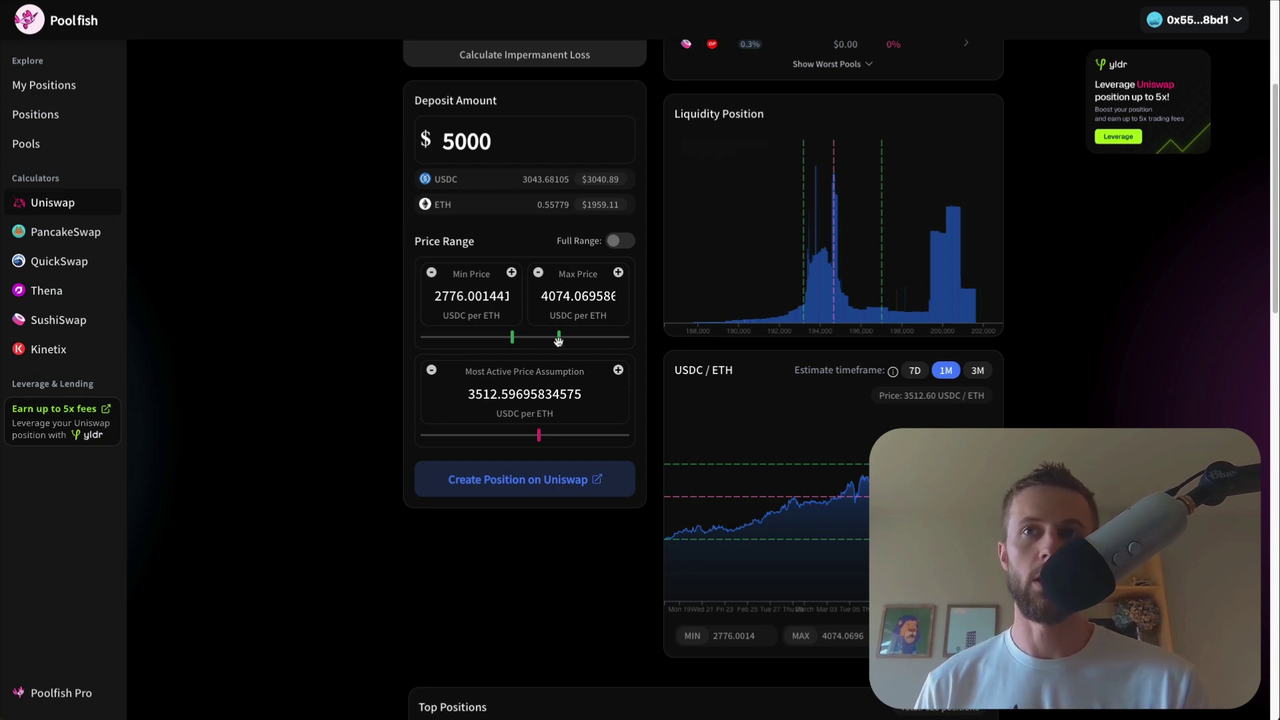
pyautogui.moveTo(559, 341); pyautogui.dragTo(600, 338)
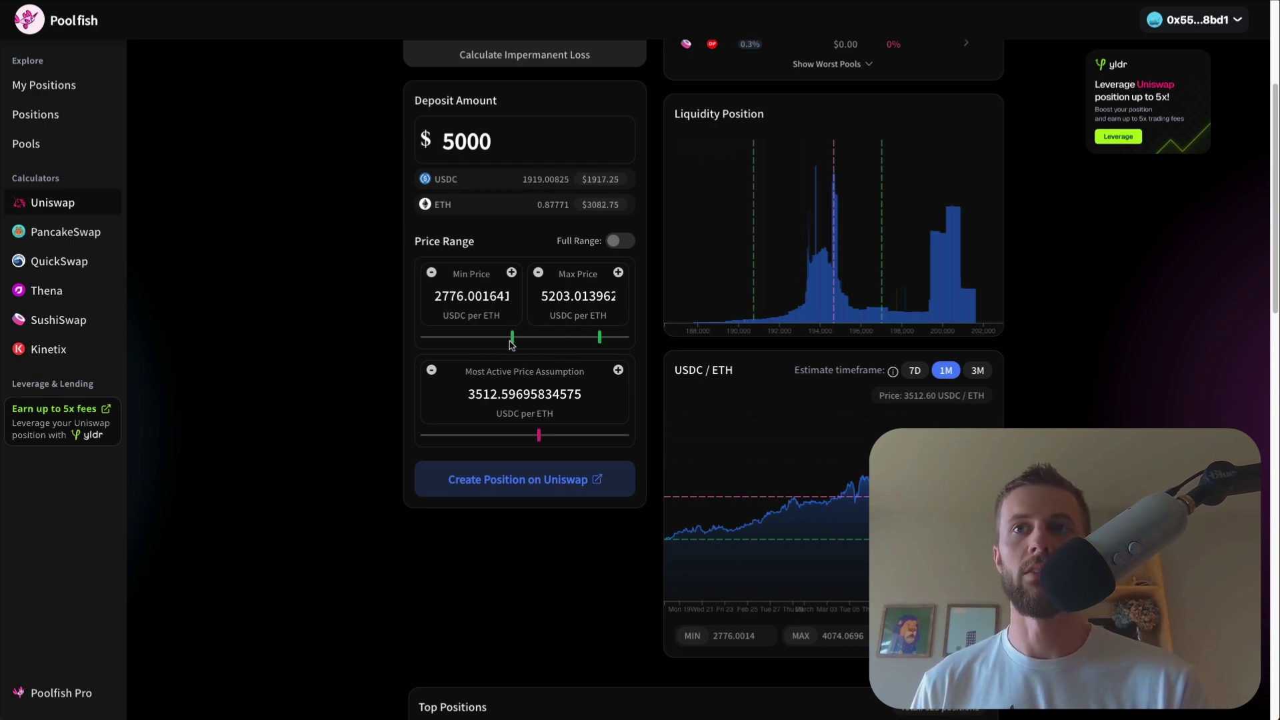
pyautogui.moveTo(512, 338); pyautogui.dragTo(474, 338)
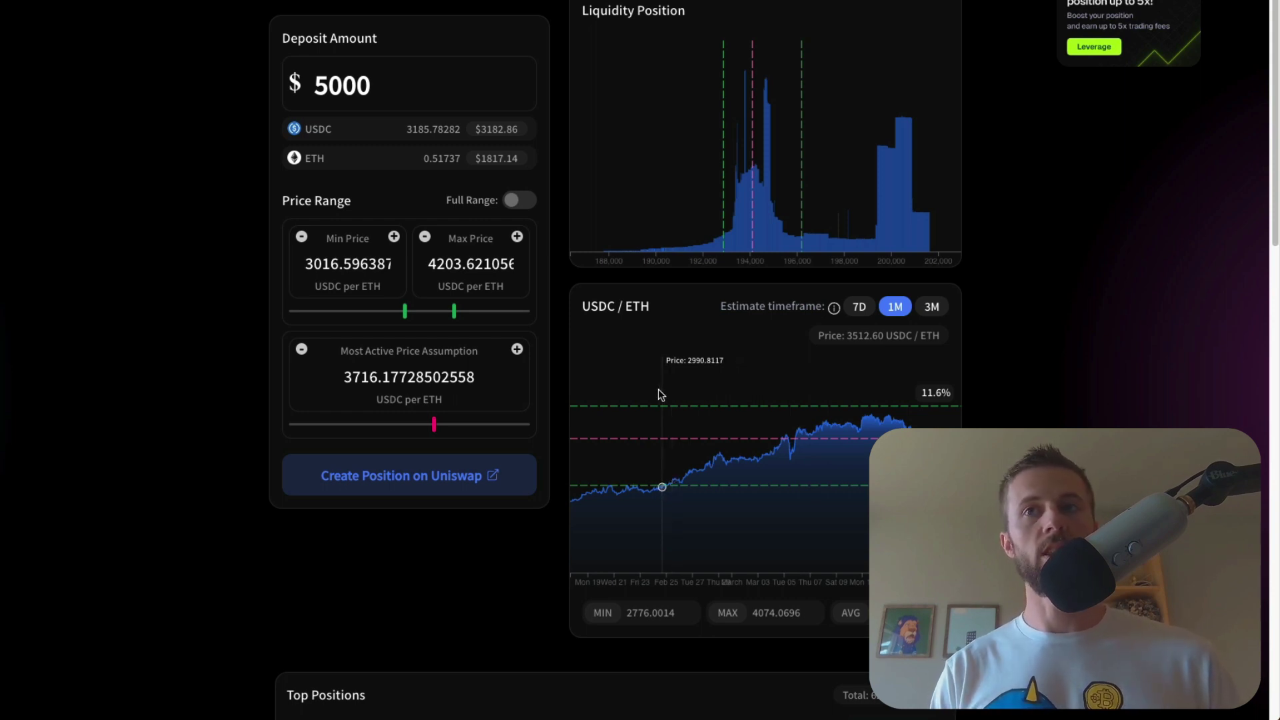
# Narrow the price range to about 3479–3981 USDC per ETH, and widen it to about 2073–4870 to compare the estimated fees.
pyautogui.moveTo(403, 315); pyautogui.dragTo(420, 315)
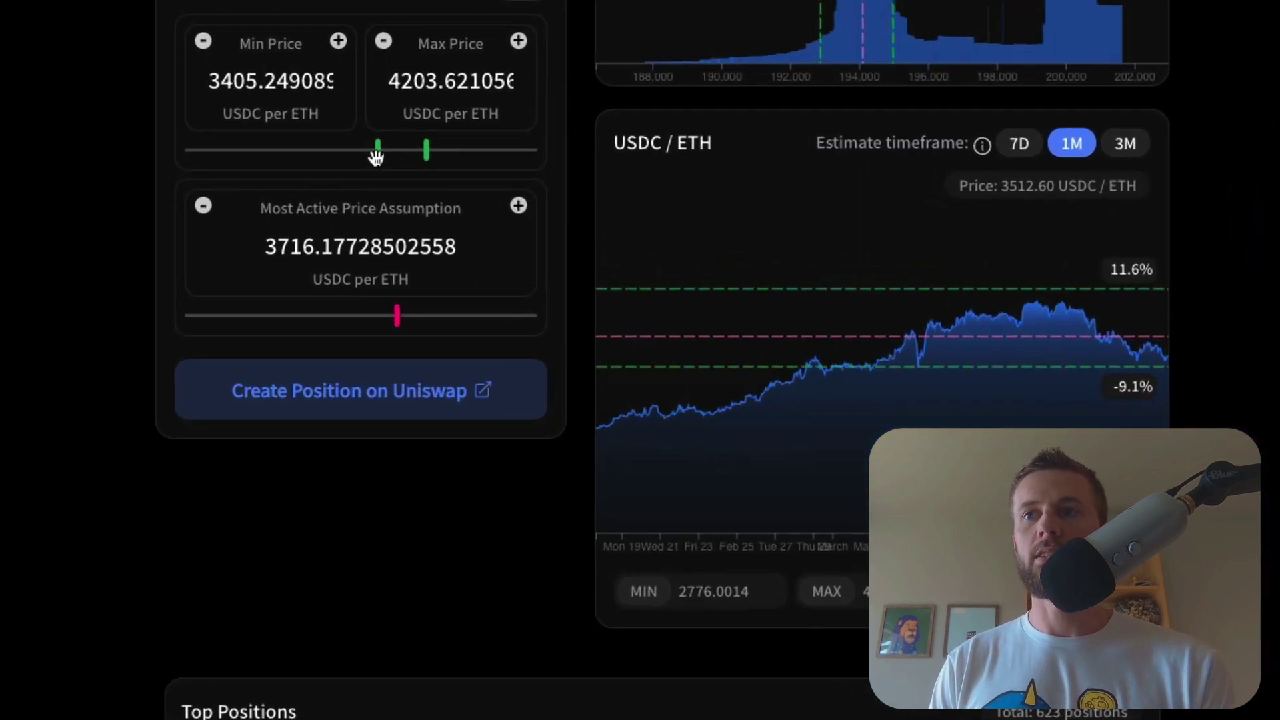
pyautogui.moveTo(375, 156); pyautogui.dragTo(411, 152)
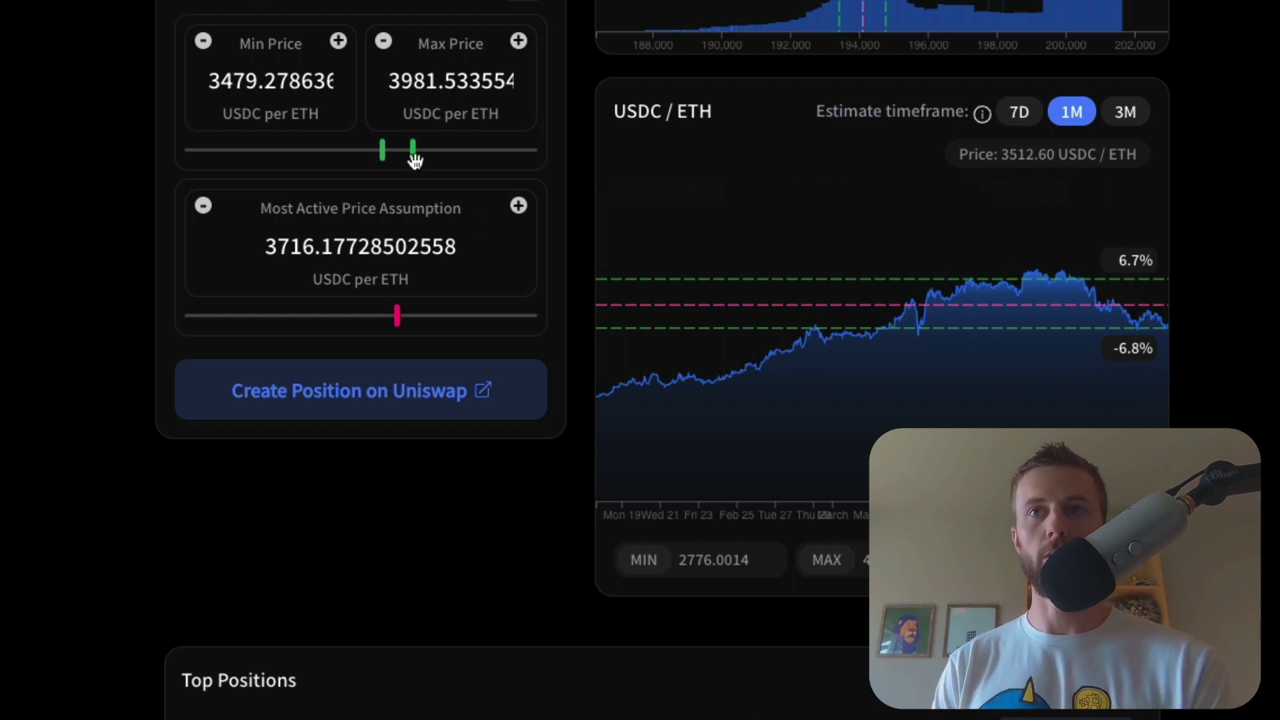
pyautogui.moveTo(412, 150); pyautogui.dragTo(467, 159)
pyautogui.moveTo(378, 158); pyautogui.dragTo(297, 158)
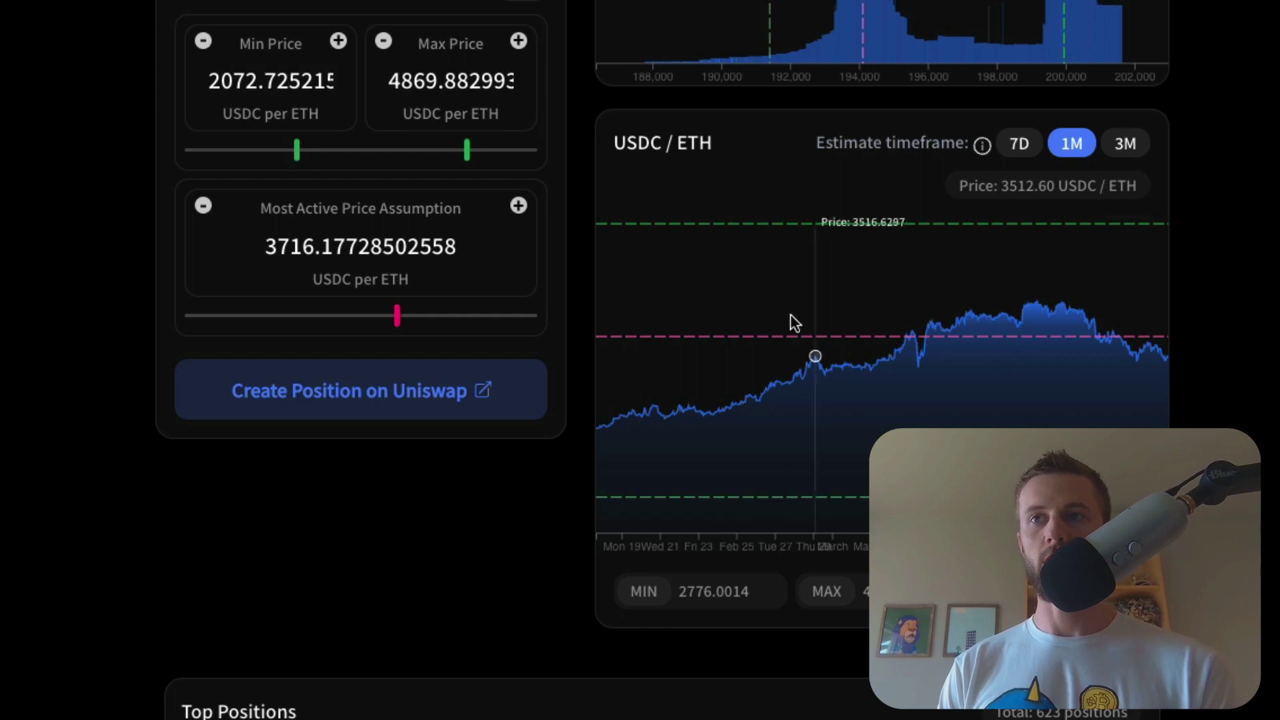
pyautogui.scroll(10, 601, 620)
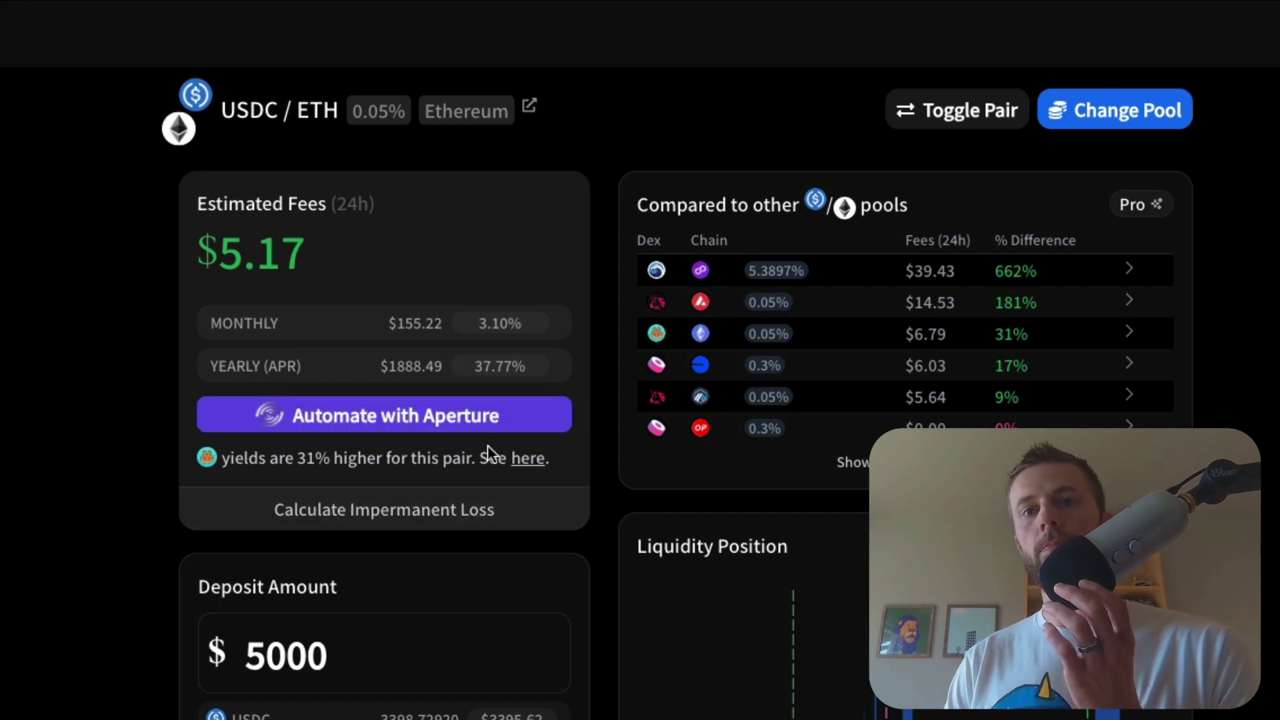
# Narrow the price range to about 3350–3815 USDC per ETH and examine the estimated 24-hour fees.
pyautogui.scroll(-9, 325, 589)
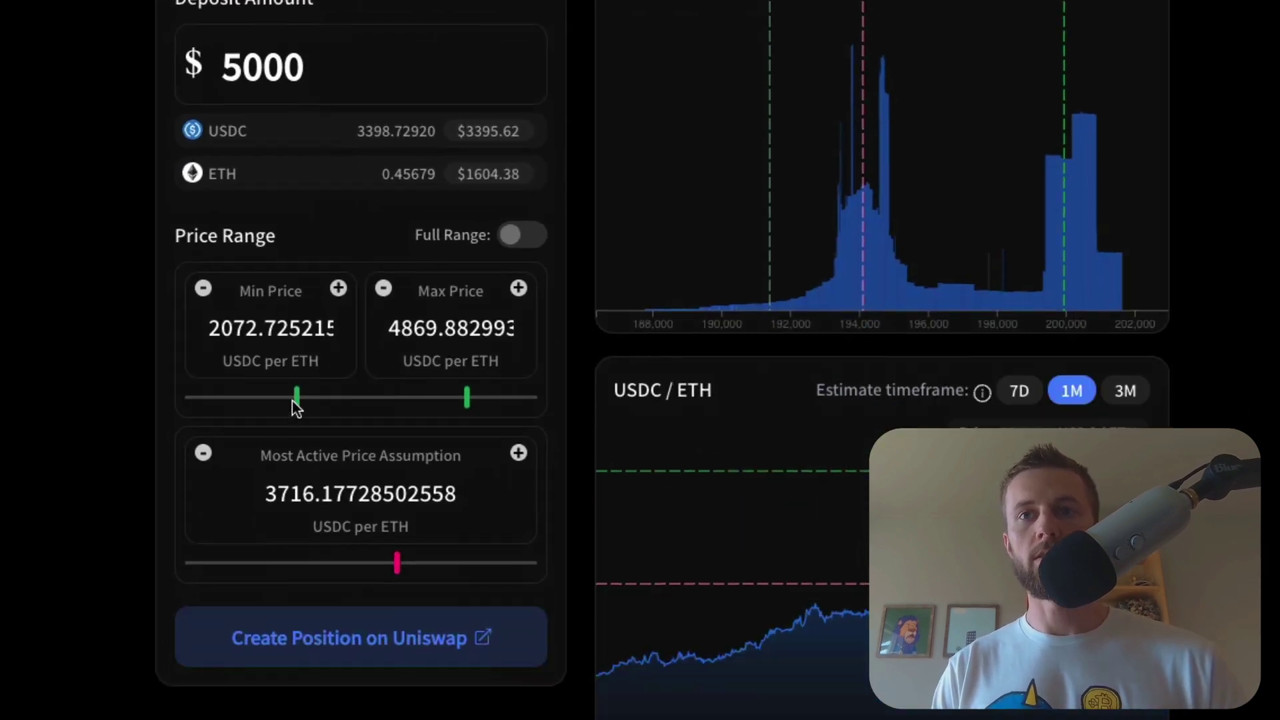
pyautogui.moveTo(294, 398); pyautogui.dragTo(374, 398)
pyautogui.moveTo(466, 402); pyautogui.dragTo(403, 410)
pyautogui.scroll(5, 475, 659)
pyautogui.scroll(4, 475, 658)
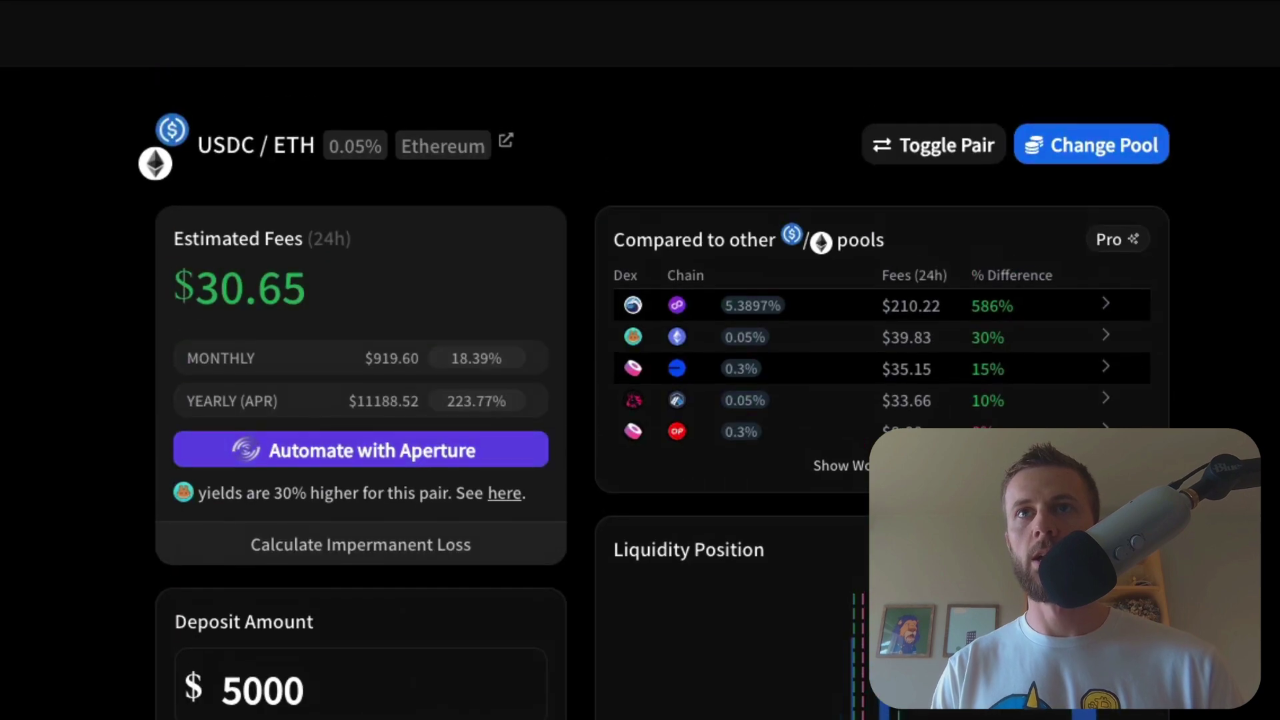
pyautogui.moveTo(177, 277); pyautogui.dragTo(303, 281)
pyautogui.click(303, 282)
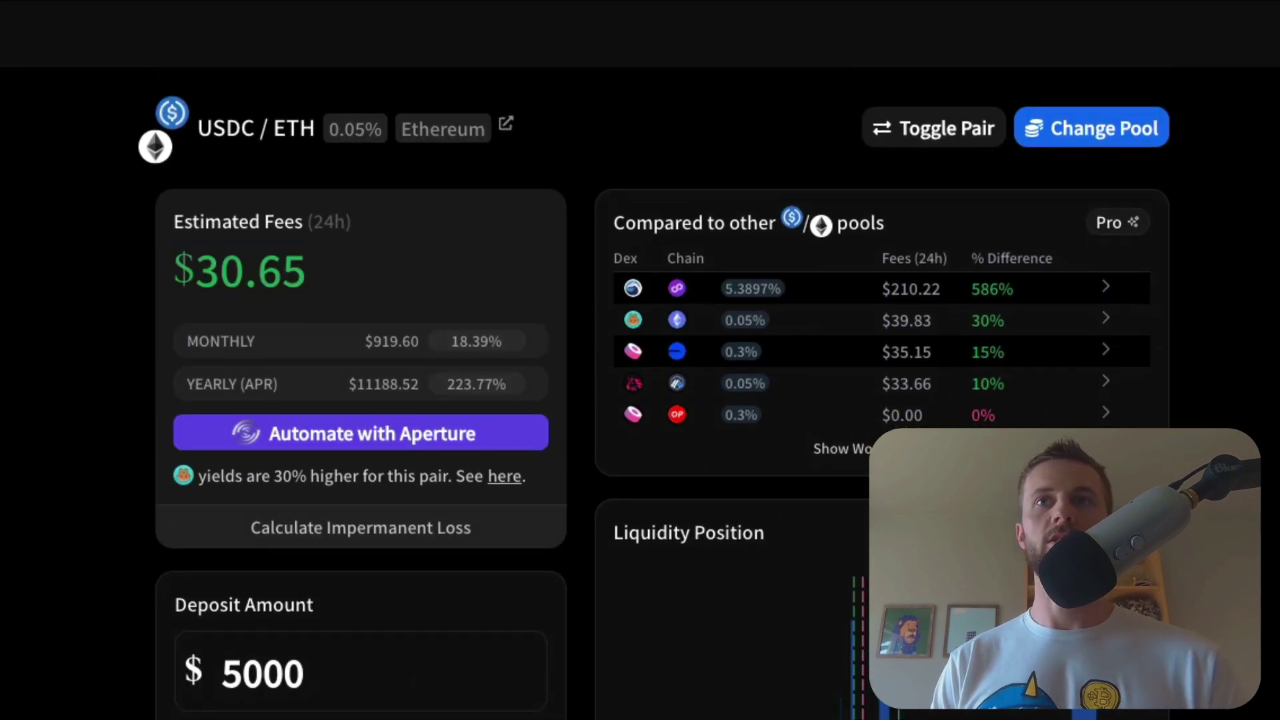
# Compare the 7D and 1M estimate timeframes on the USDC / ETH price chart, leaving 7D selected.
pyautogui.scroll(-4, 286, 646)
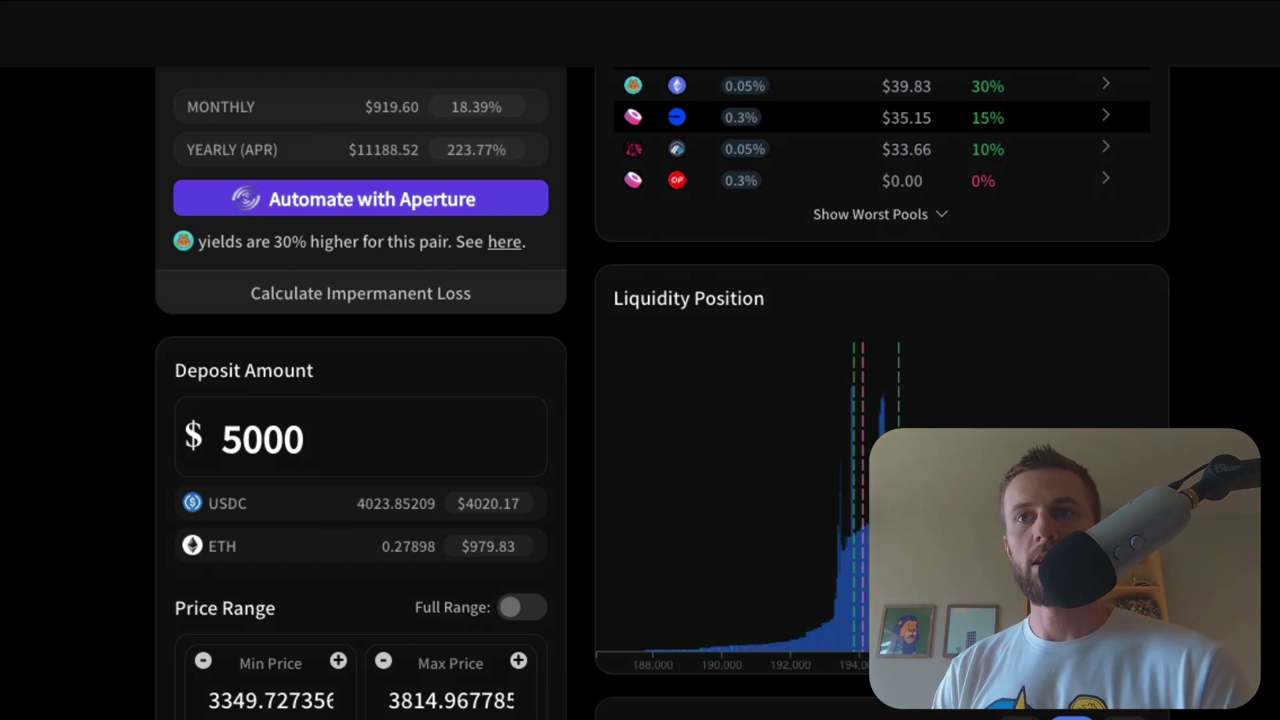
pyautogui.scroll(1, 663, 393)
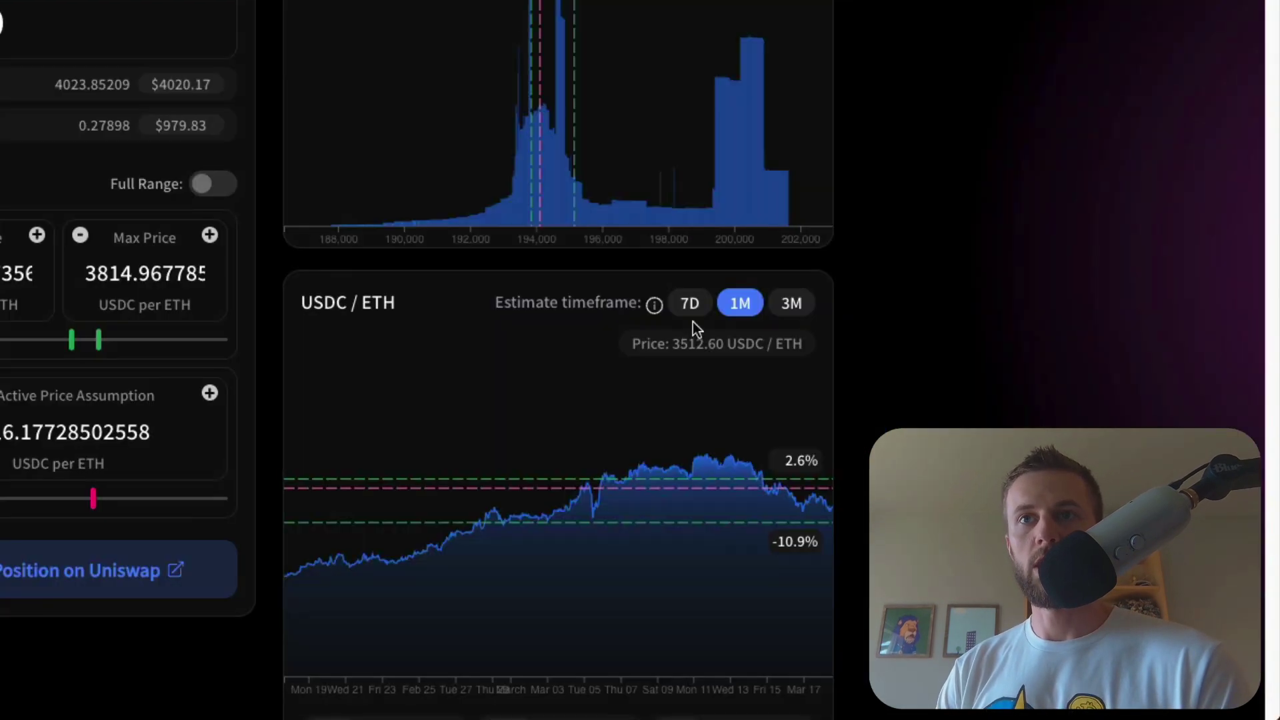
pyautogui.scroll(-1, 694, 322)
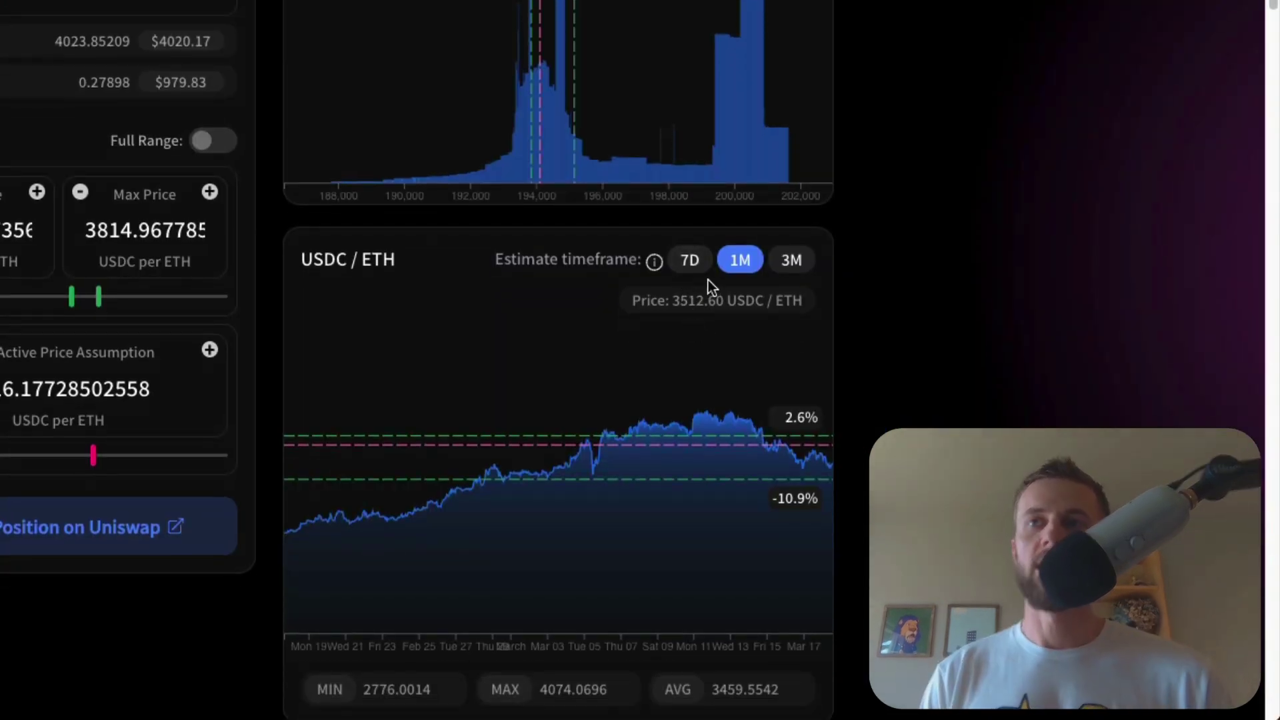
pyautogui.click(689, 264)
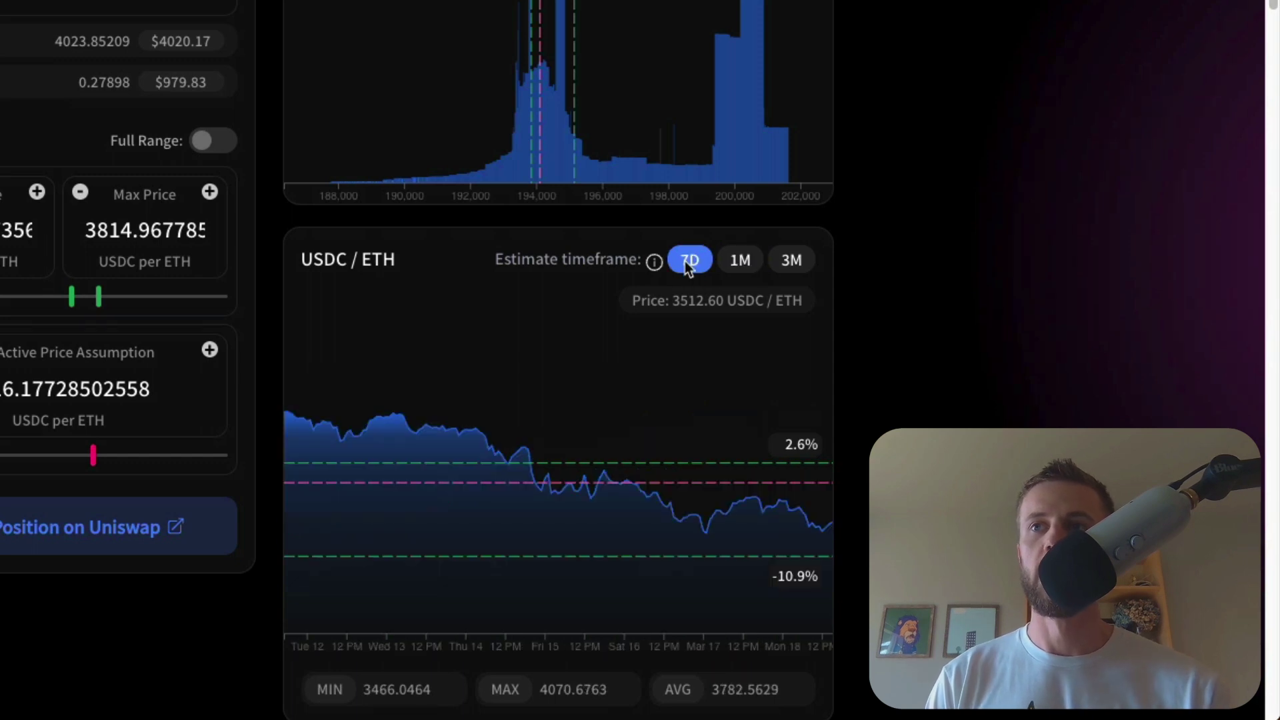
pyautogui.click(737, 261)
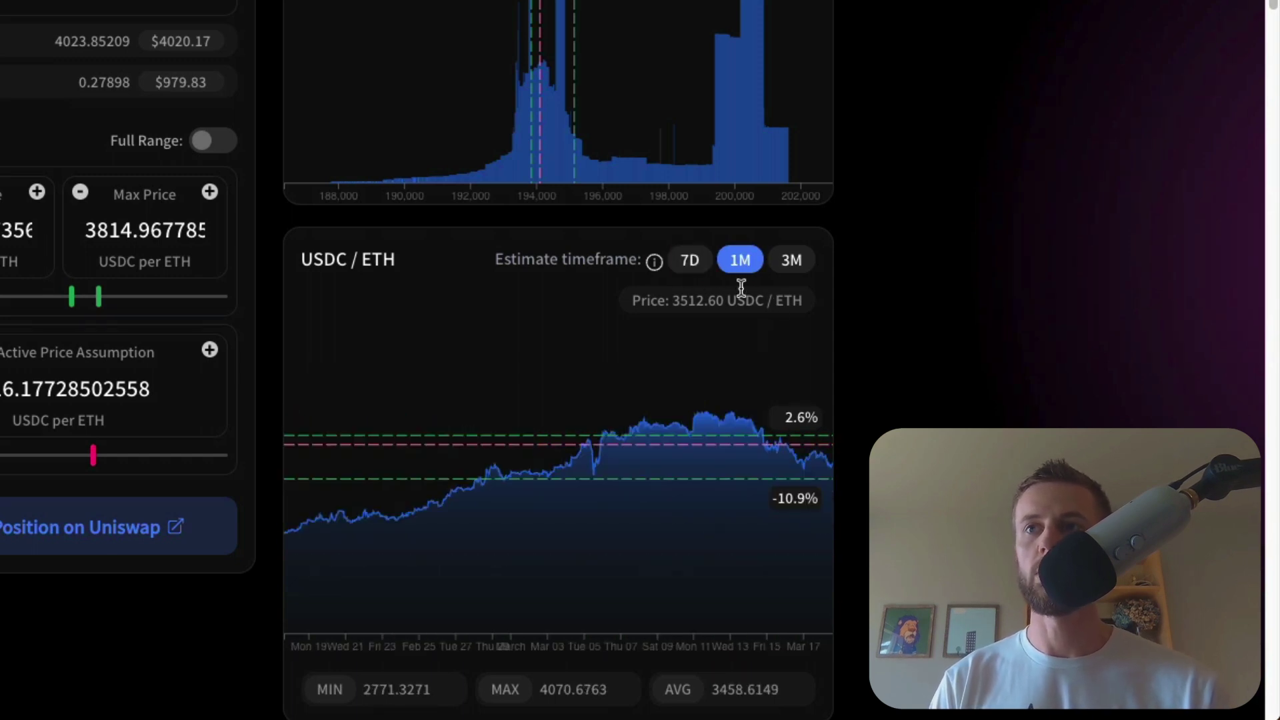
pyautogui.click(690, 273)
pyautogui.scroll(-2, 564, 474)
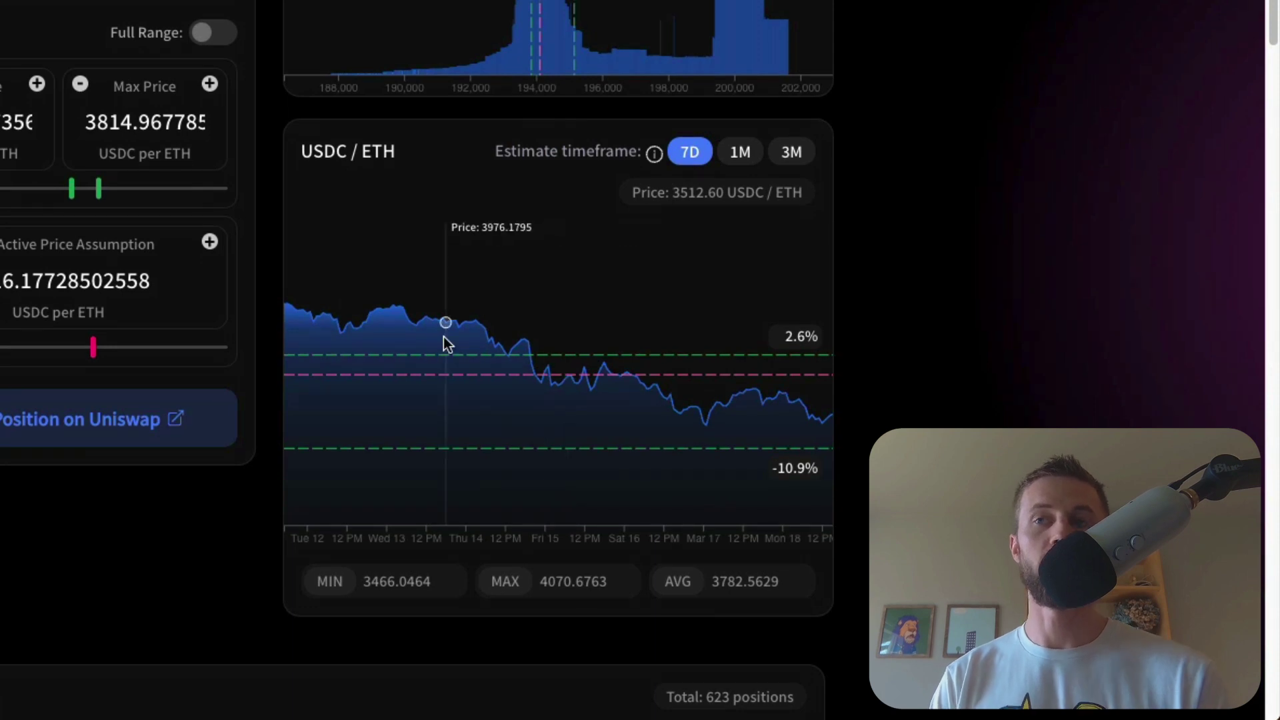
# Compare the estimated fees under the 1M and 3M timeframes for the USDC / ETH pool, returning the timeframe to 7D.
pyautogui.scroll(3, 743, 168)
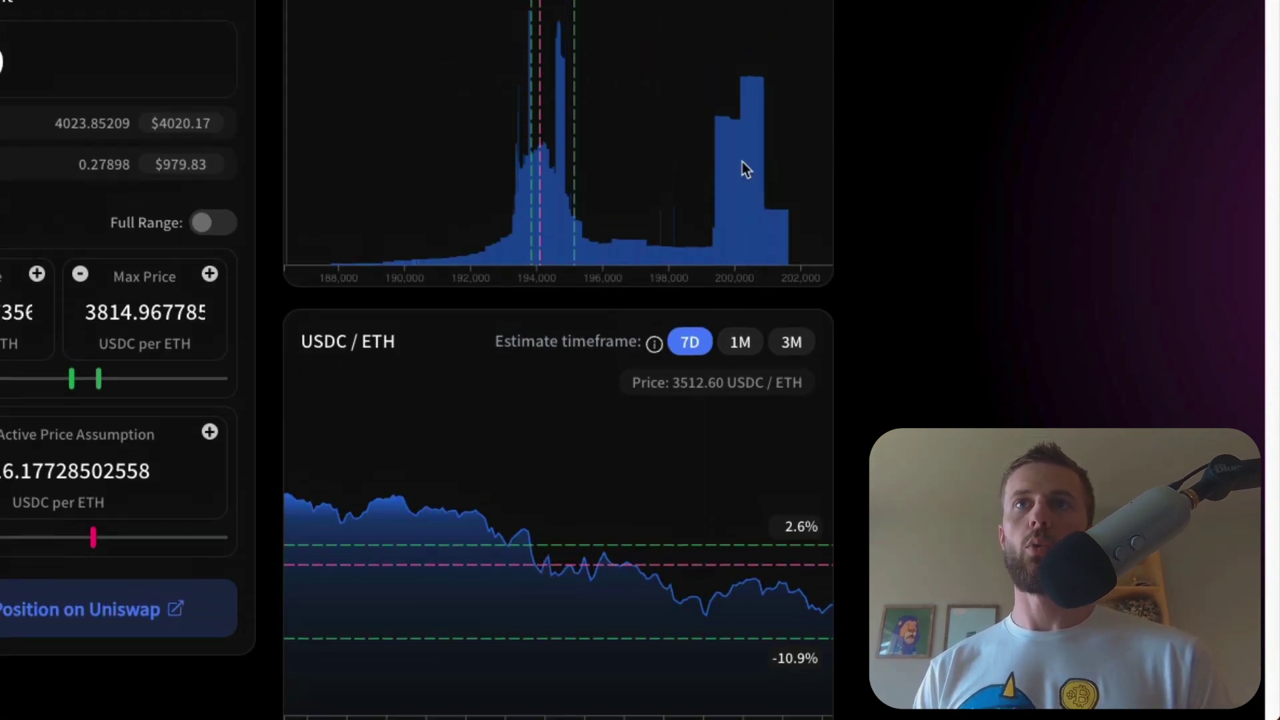
pyautogui.scroll(1, 640, 394)
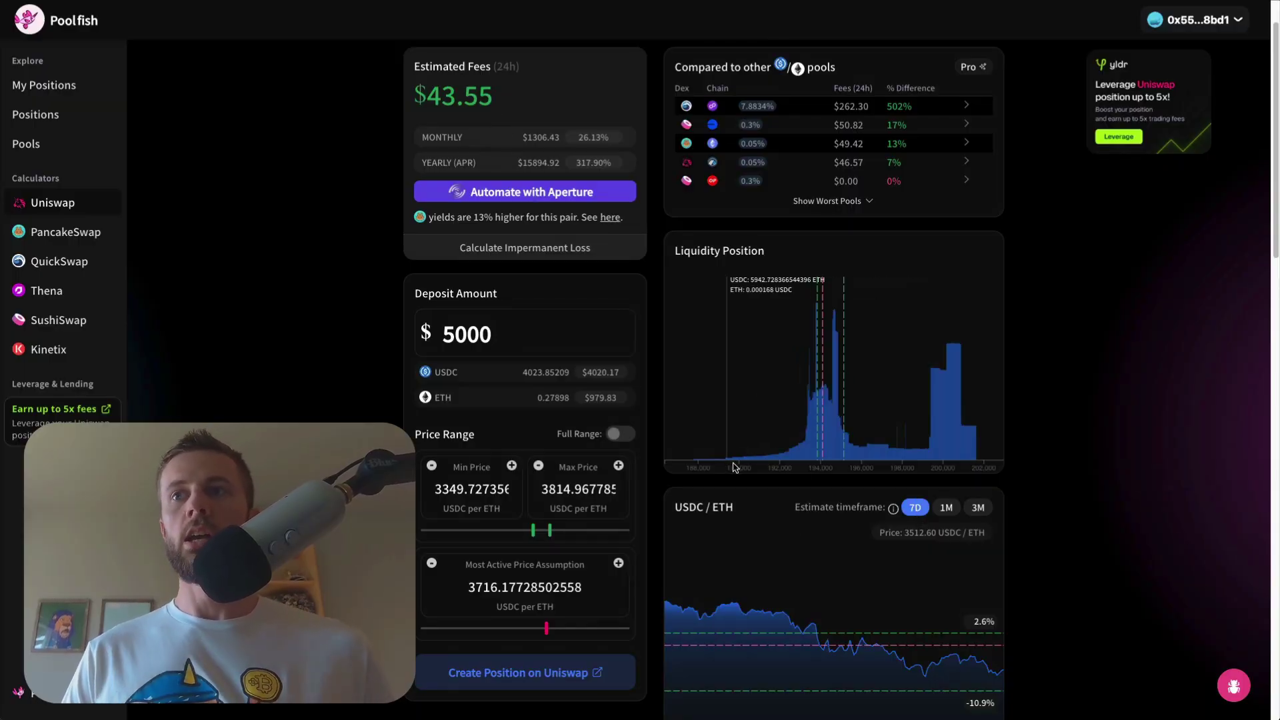
pyautogui.scroll(1, 469, 136)
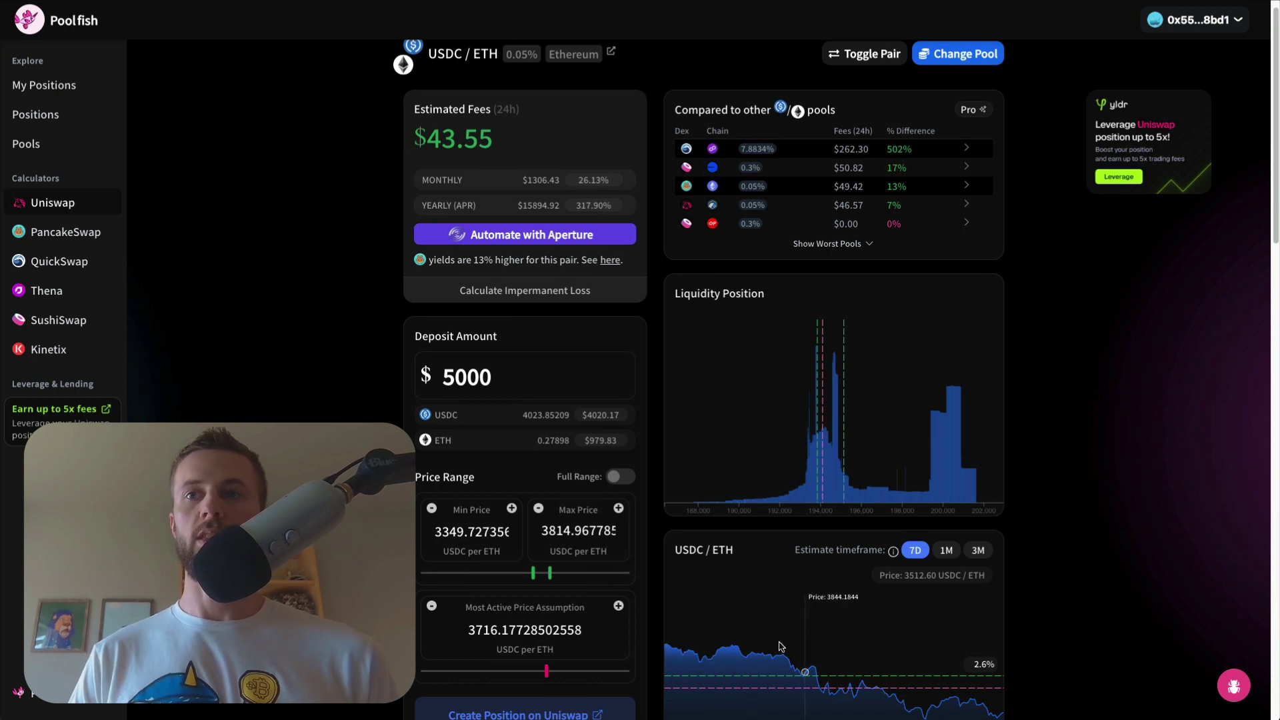
pyautogui.scroll(-3, 860, 600)
pyautogui.scroll(3, 957, 553)
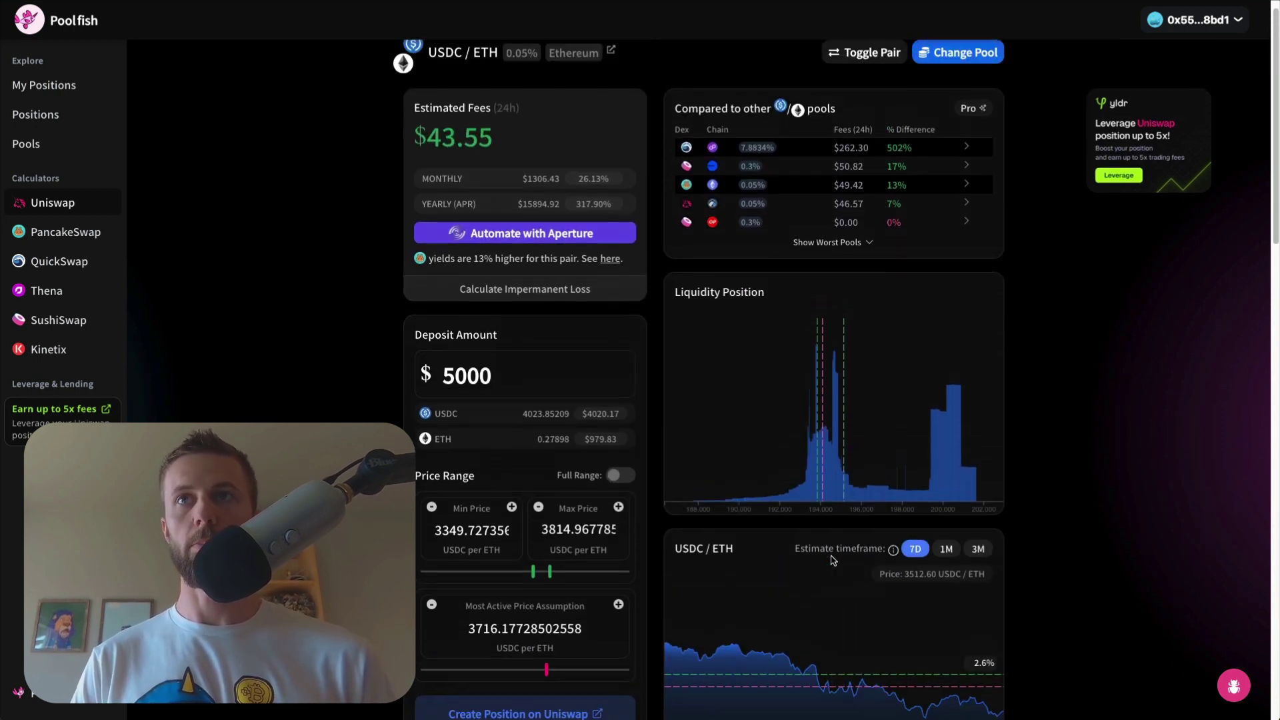
pyautogui.click(949, 555)
pyautogui.scroll(1, 933, 564)
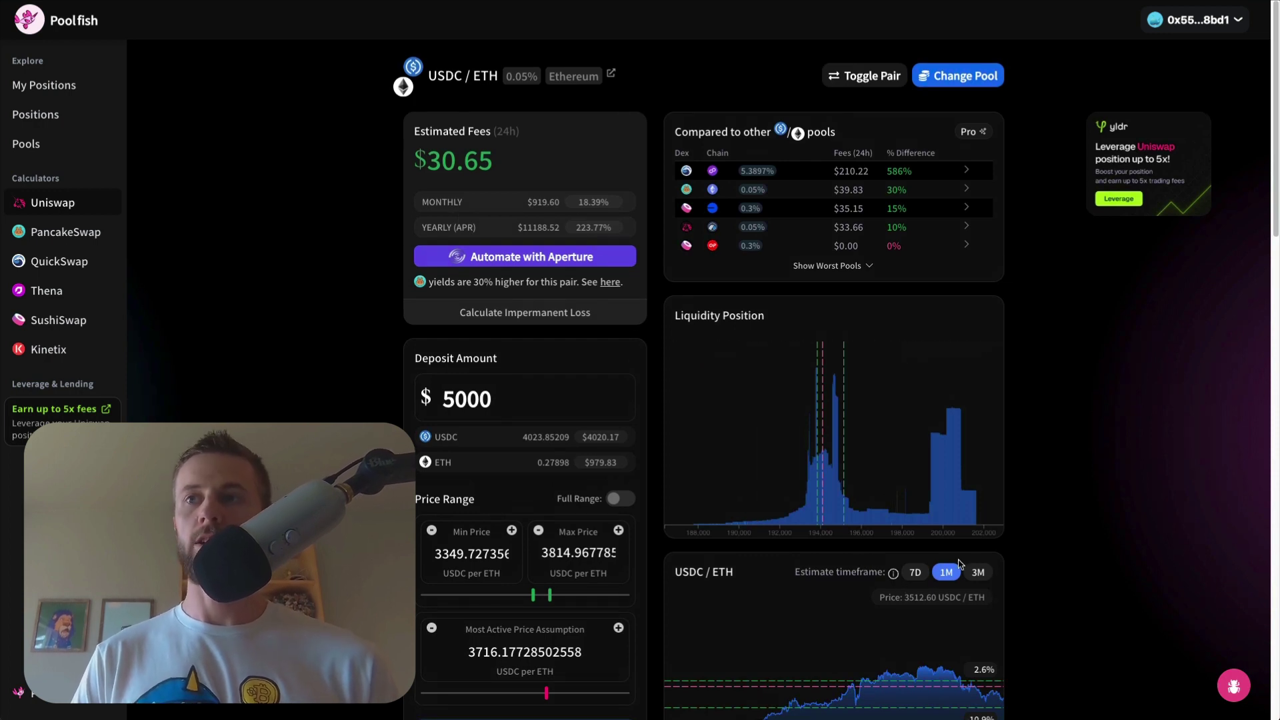
pyautogui.click(979, 571)
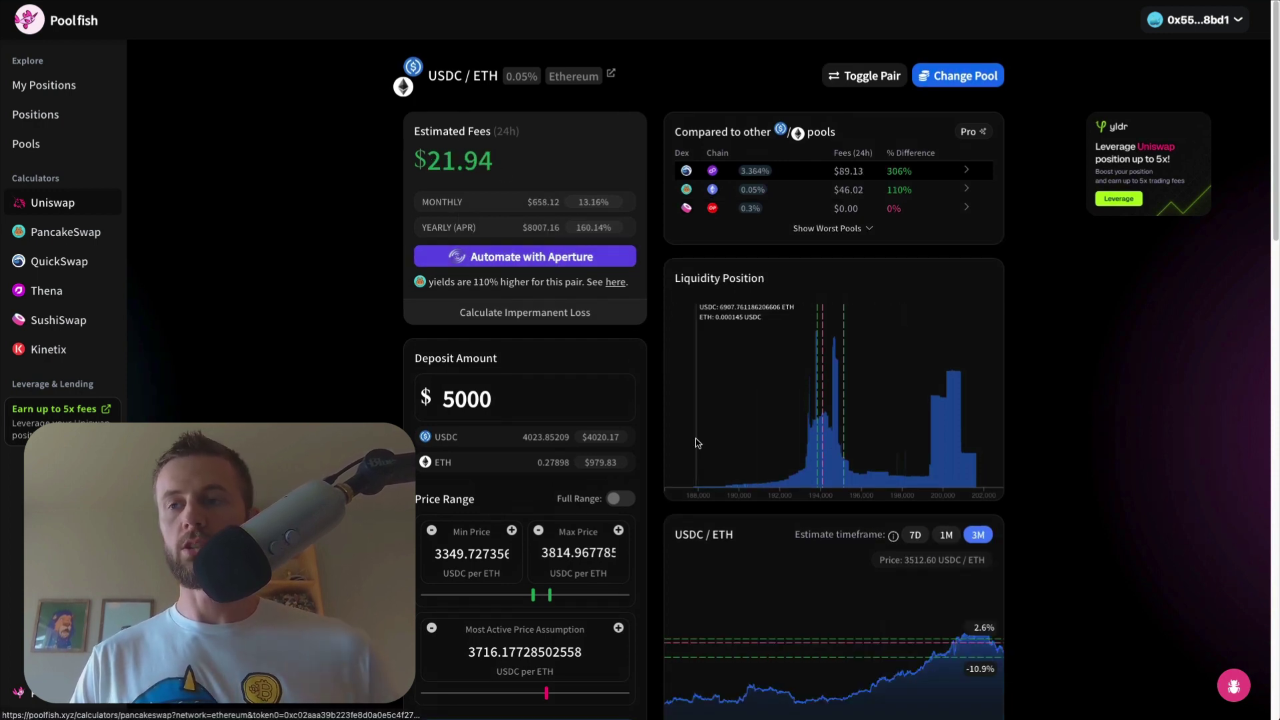
pyautogui.click(947, 541)
pyautogui.click(917, 574)
# Review the 7D USDC / ETH price chart against the chosen price range and the estimated fees.
pyautogui.scroll(-1, 852, 588)
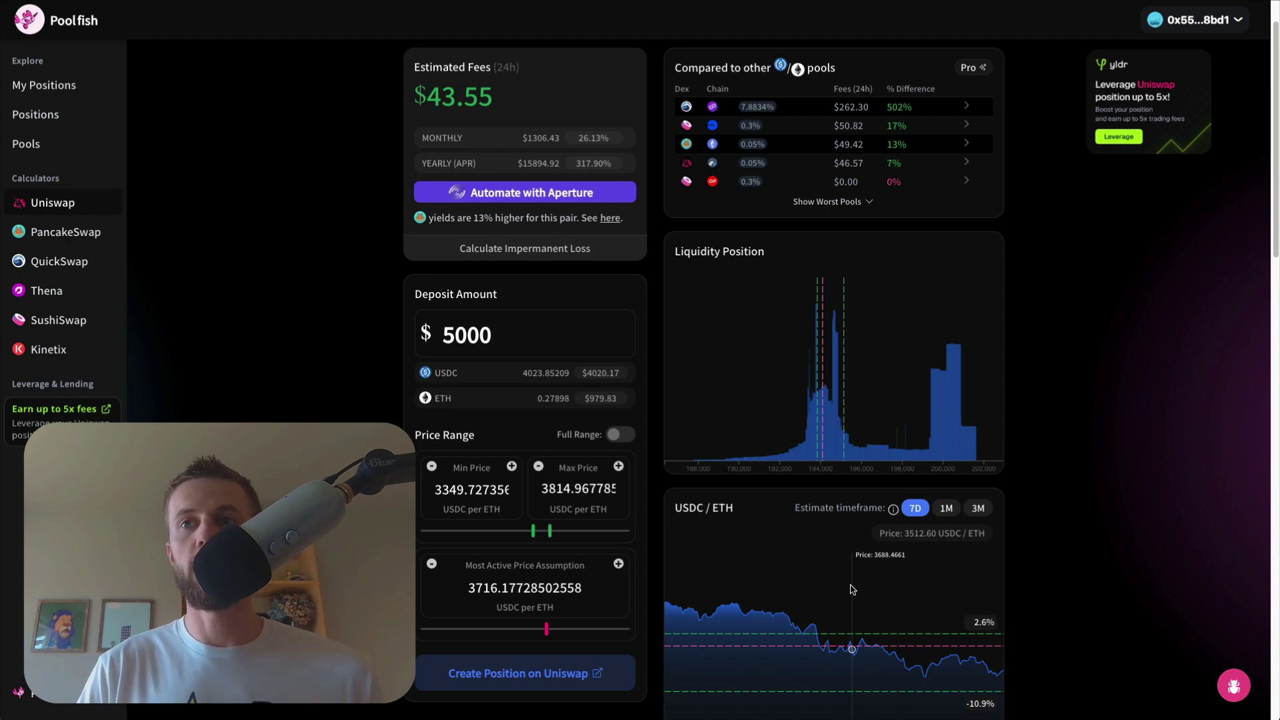
pyautogui.scroll(-1, 795, 567)
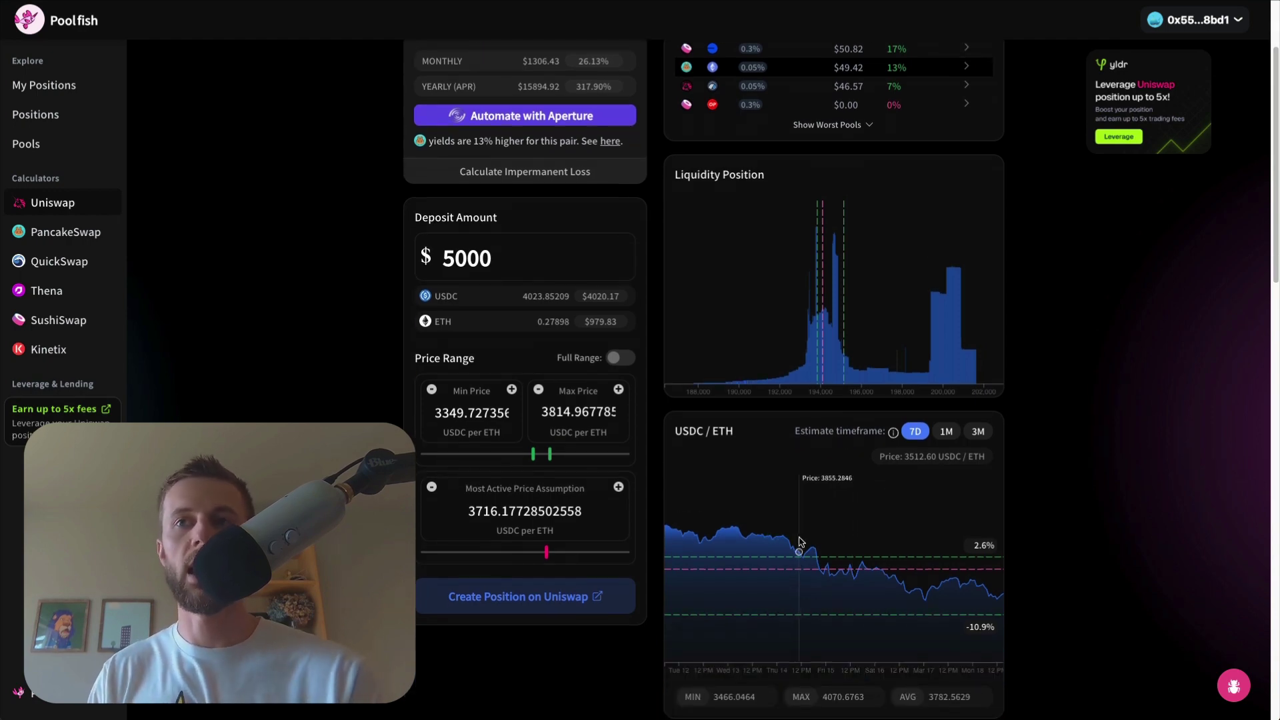
pyautogui.scroll(2, 774, 563)
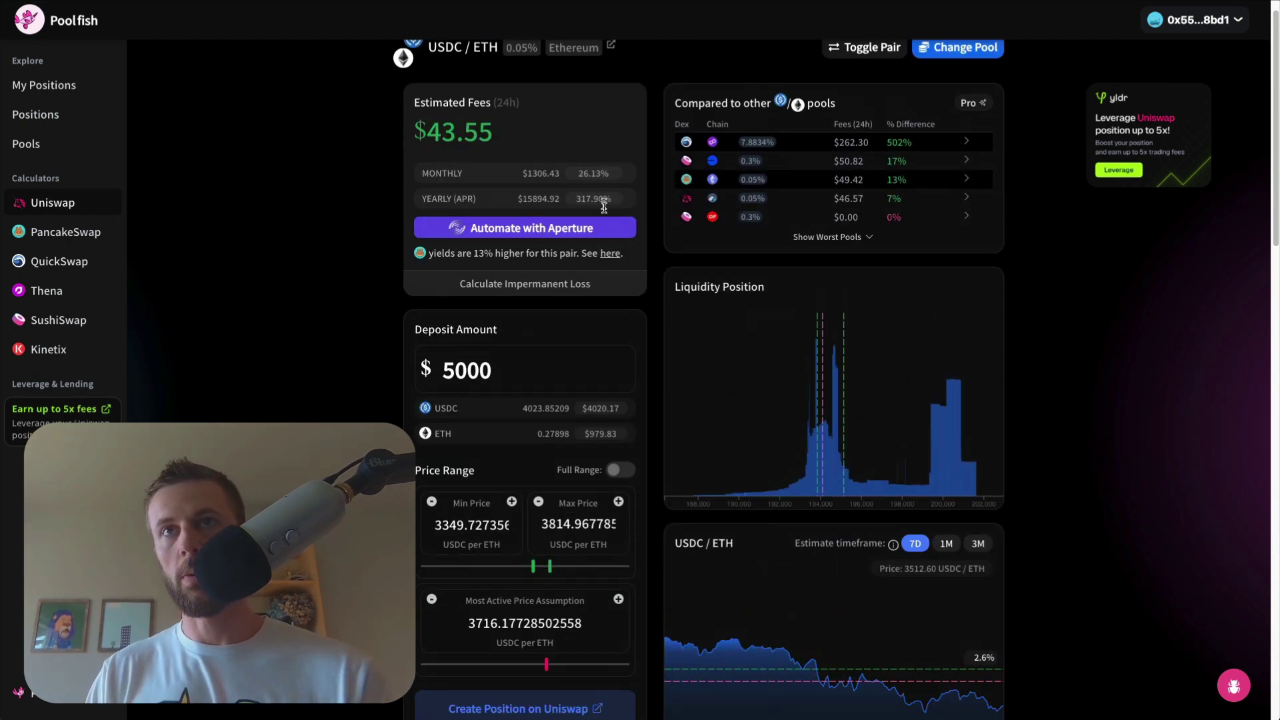
pyautogui.scroll(-2, 663, 452)
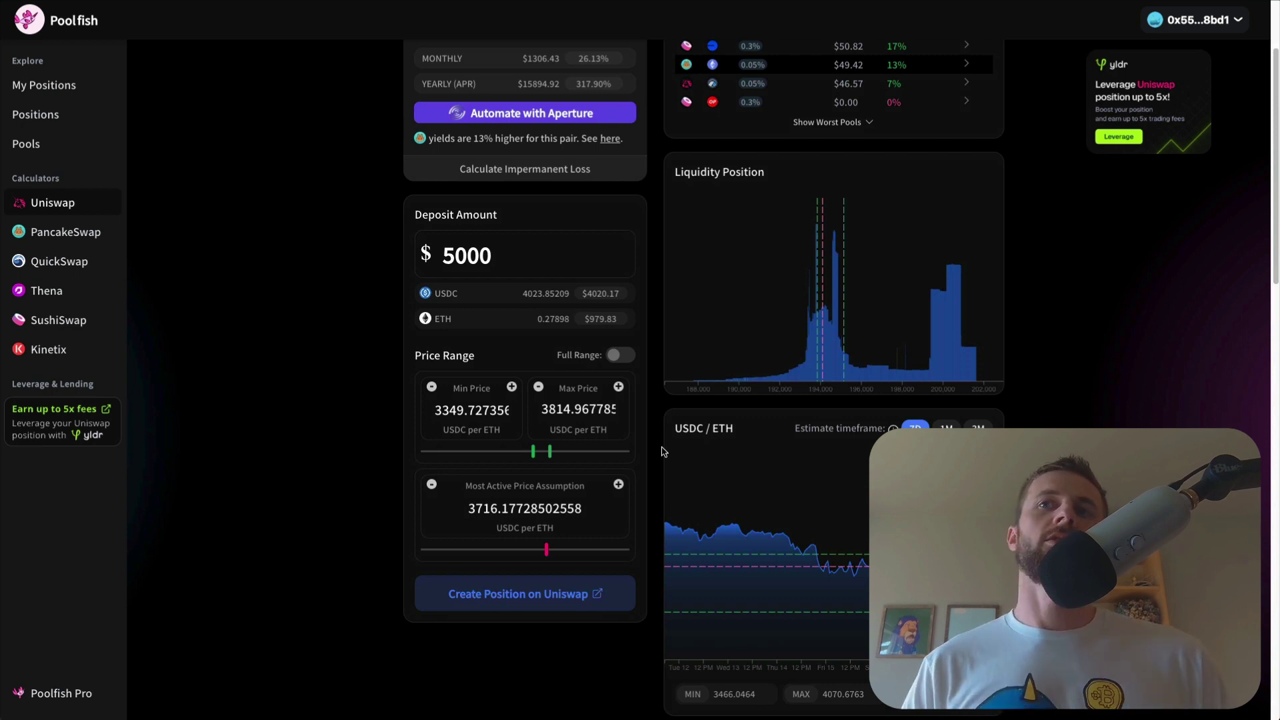
pyautogui.scroll(1, 662, 452)
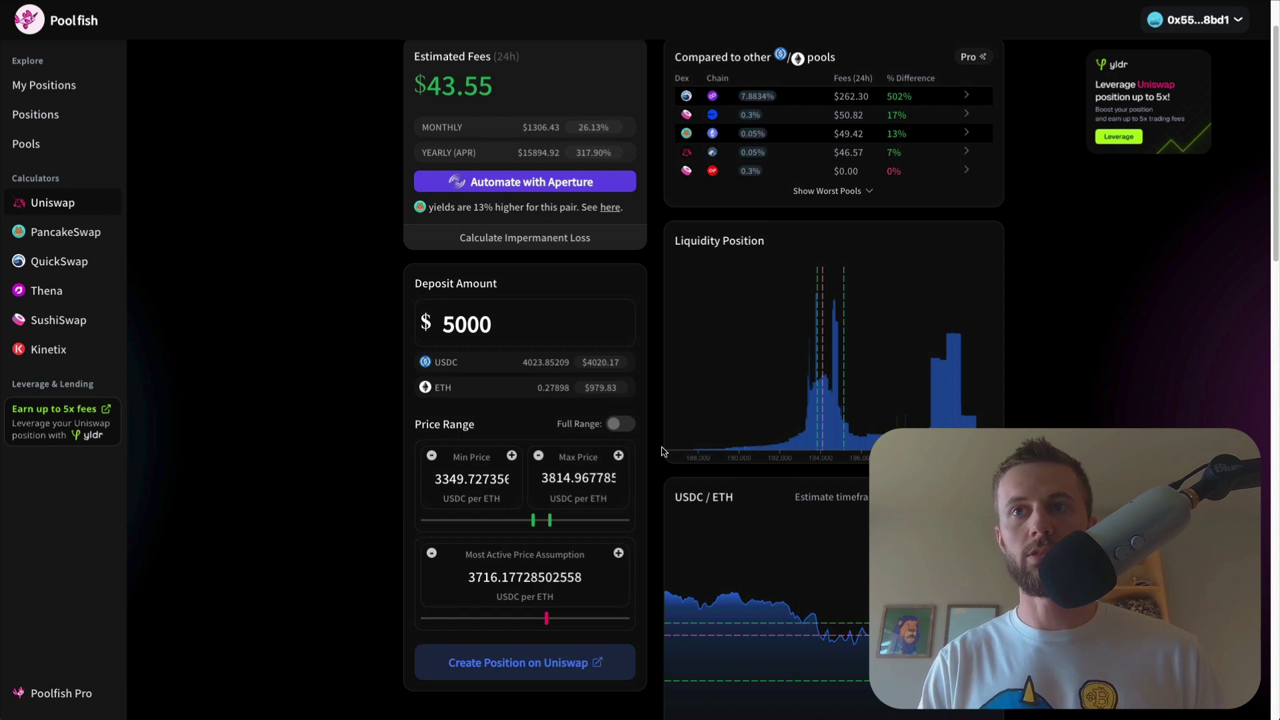
pyautogui.scroll(2, 659, 442)
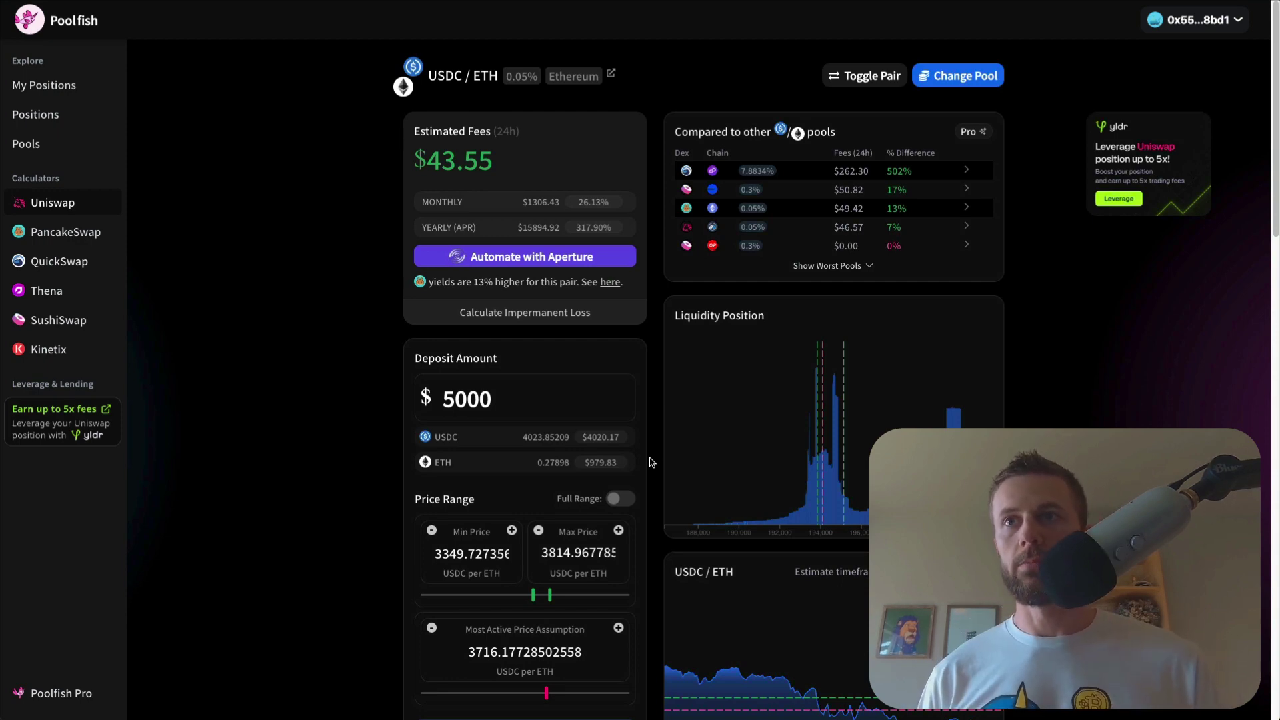
# Examine the Top Positions table, comparing the ROI, fee APY, liquidity, price range and age of the listed positions.
pyautogui.scroll(-10, 652, 462)
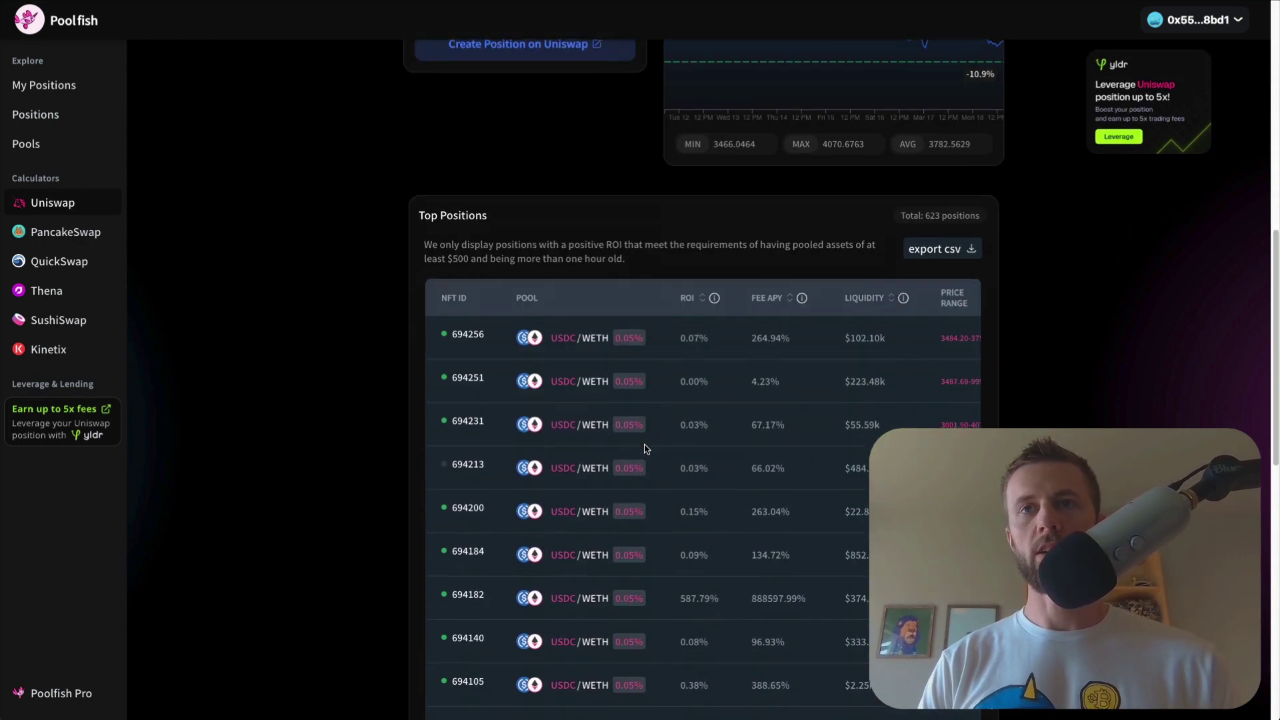
pyautogui.scroll(-3, 644, 449)
pyautogui.scroll(2, 645, 448)
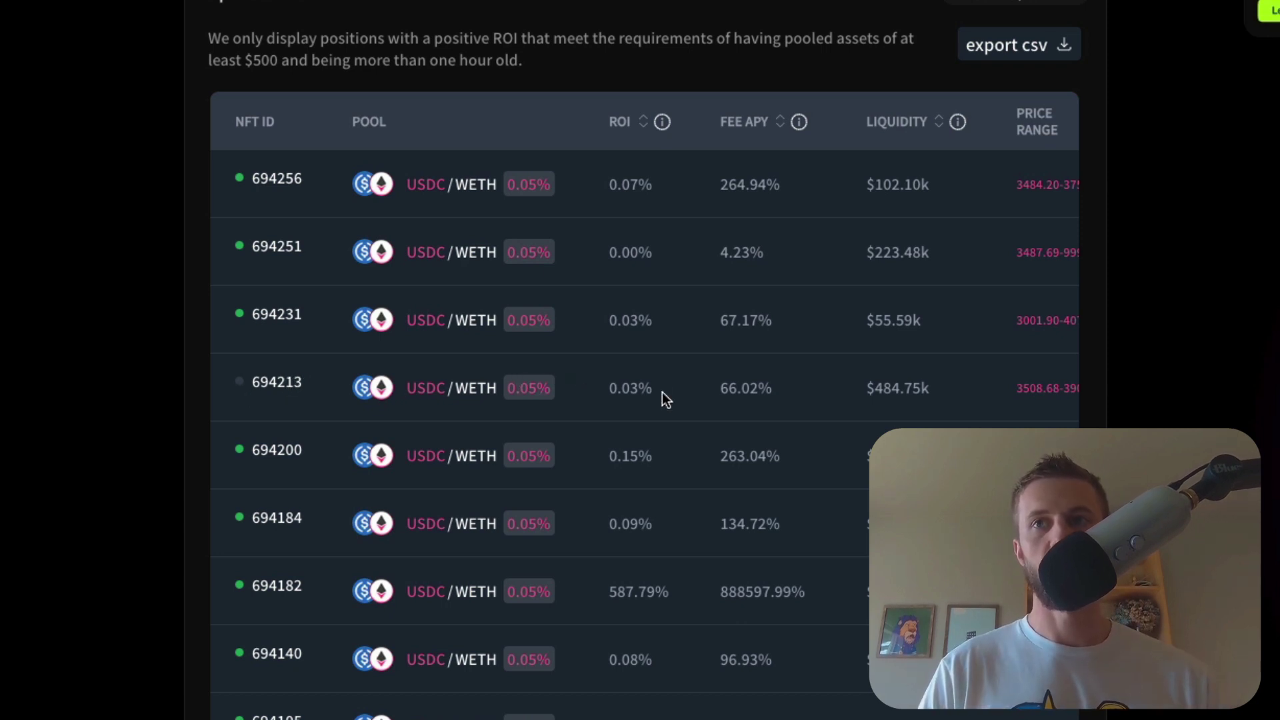
pyautogui.hscroll(2, 662, 392)
pyautogui.hscroll(-2, 662, 392)
pyautogui.hscroll(6, 662, 392)
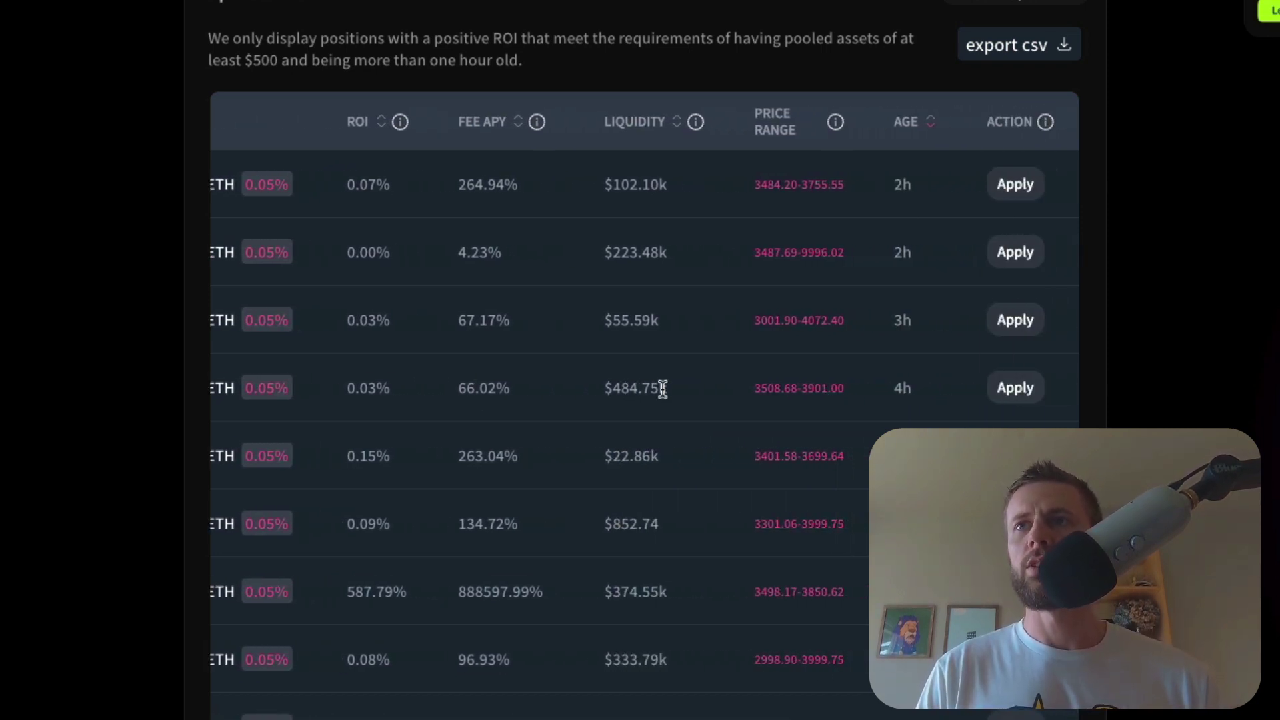
pyautogui.hscroll(-5, 662, 392)
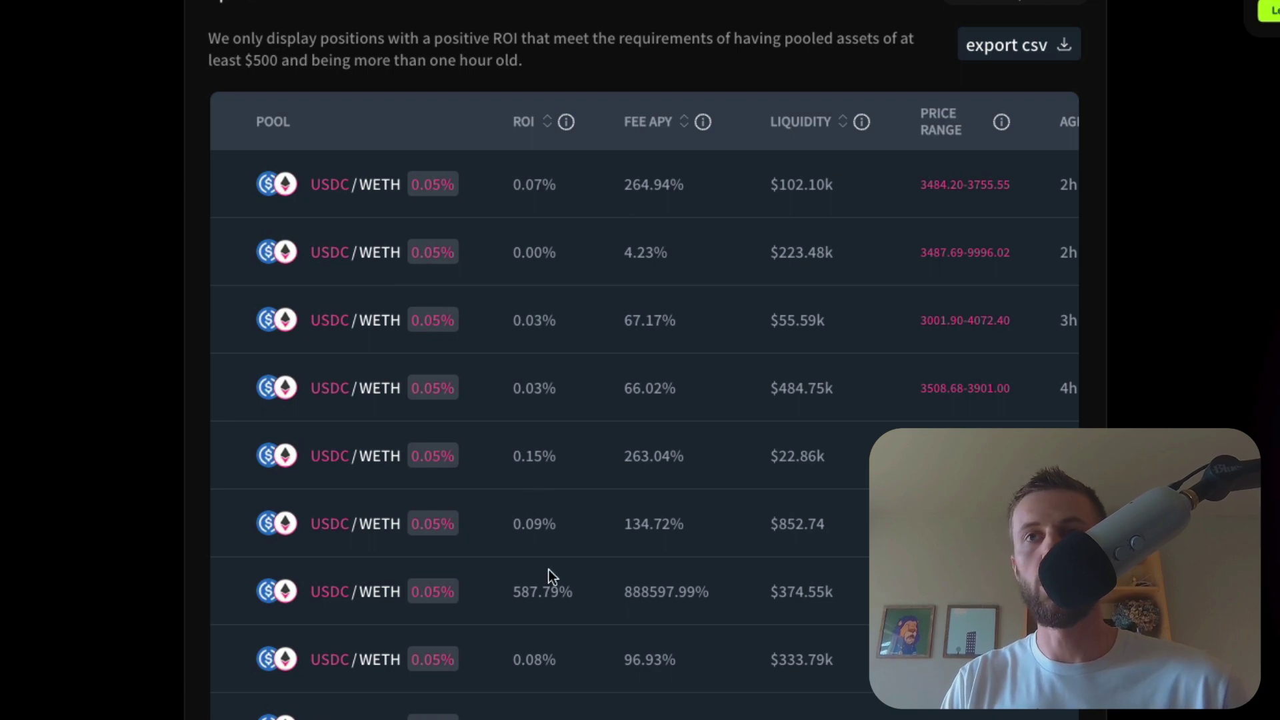
pyautogui.scroll(-1, 553, 699)
pyautogui.scroll(-3, 552, 700)
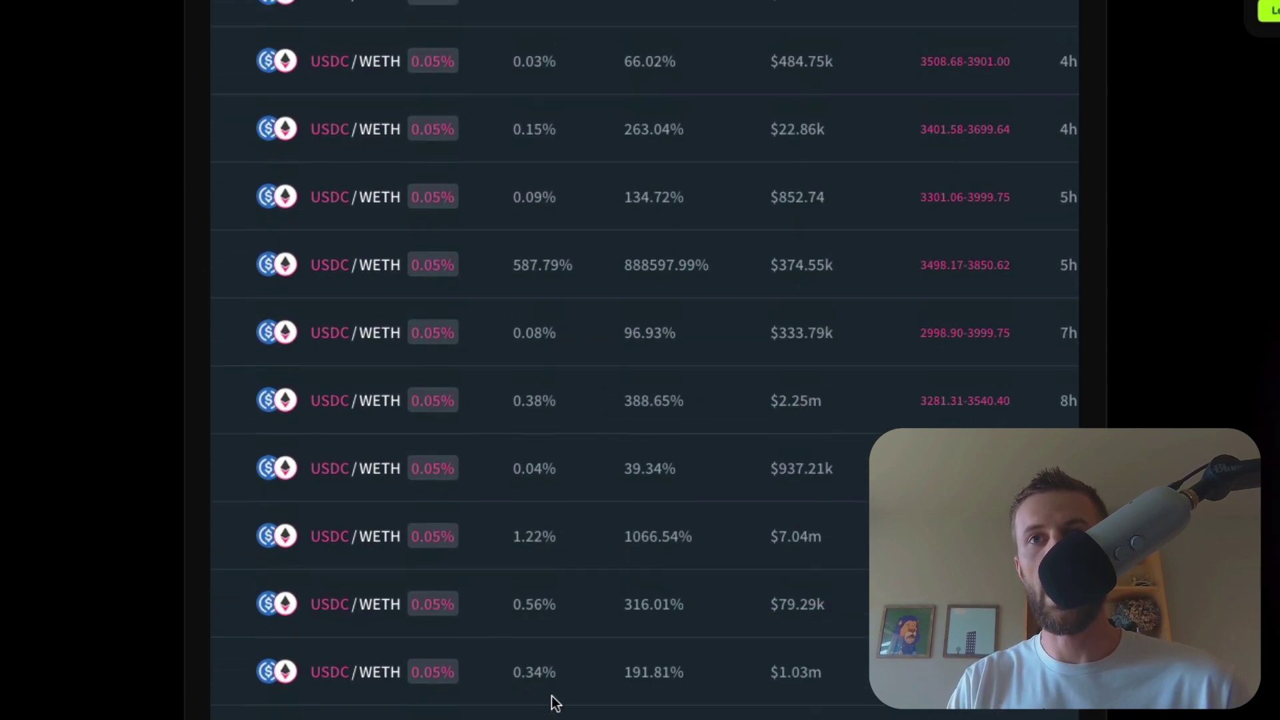
# Sort the Top Positions table by age with the oldest positions first.
pyautogui.scroll(6, 552, 700)
pyautogui.hscroll(3, 804, 519)
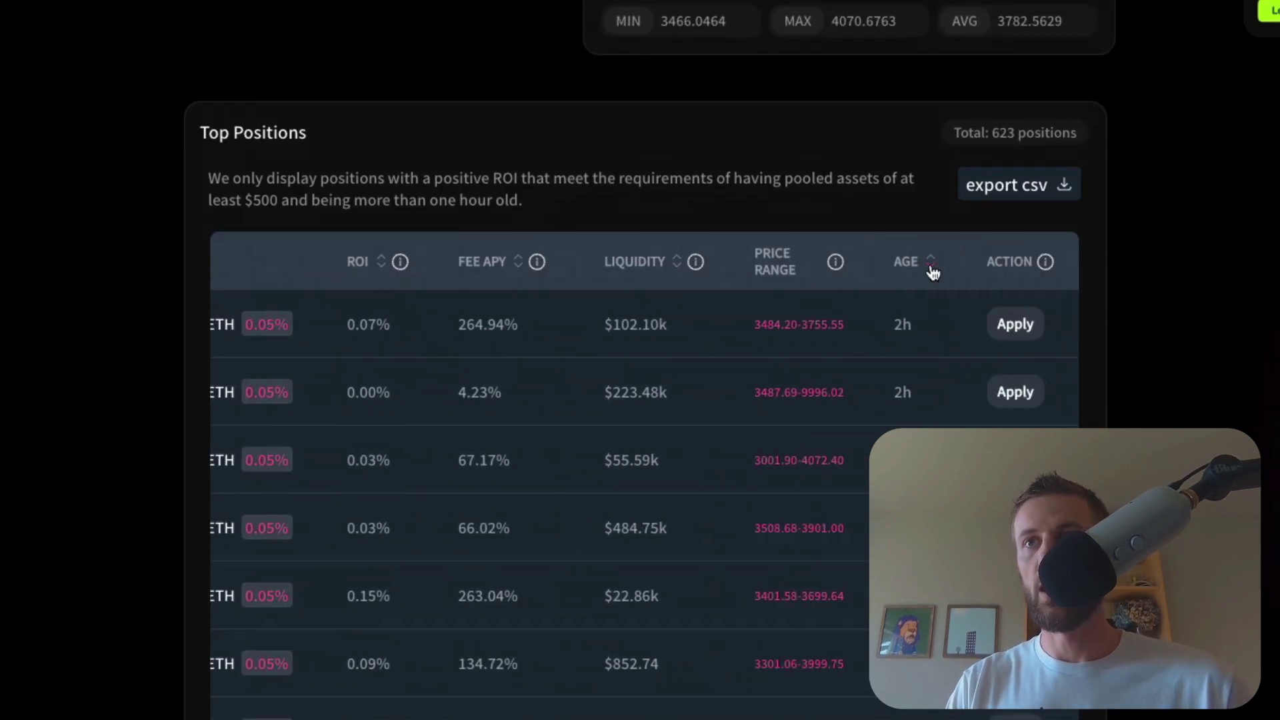
pyautogui.scroll(-2, 932, 271)
pyautogui.scroll(-5, 644, 360)
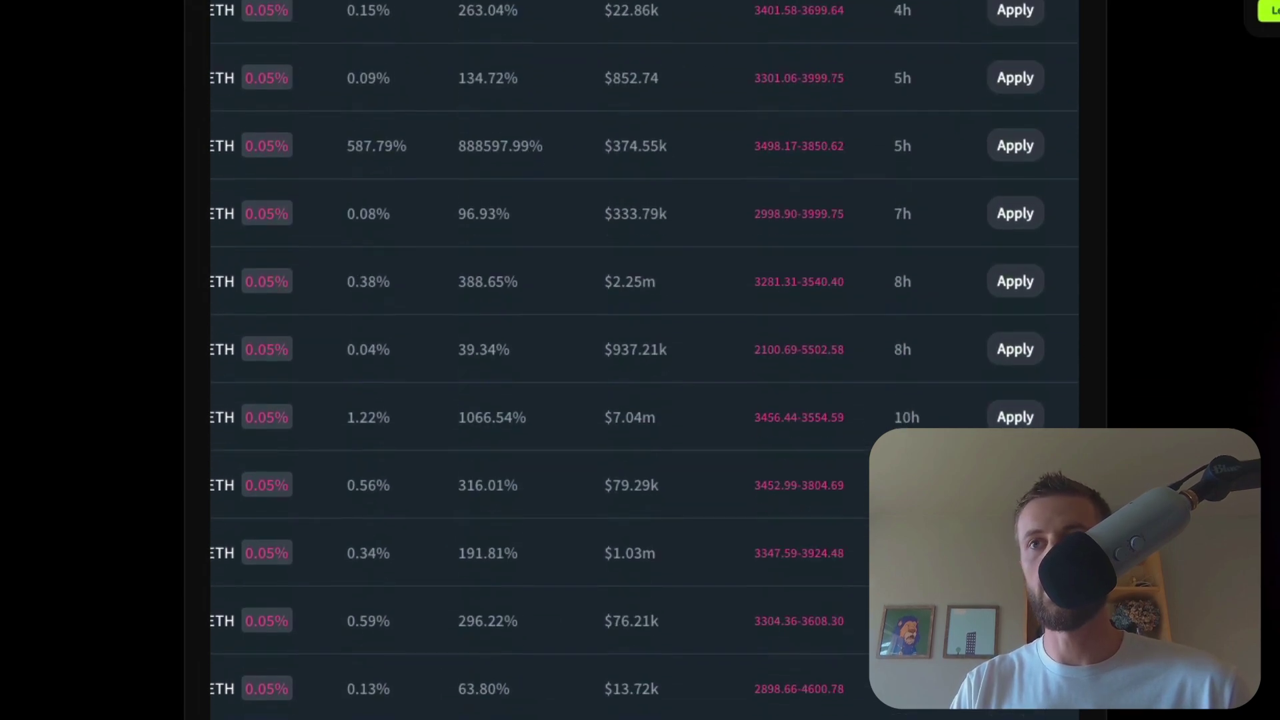
pyautogui.scroll(5, 644, 360)
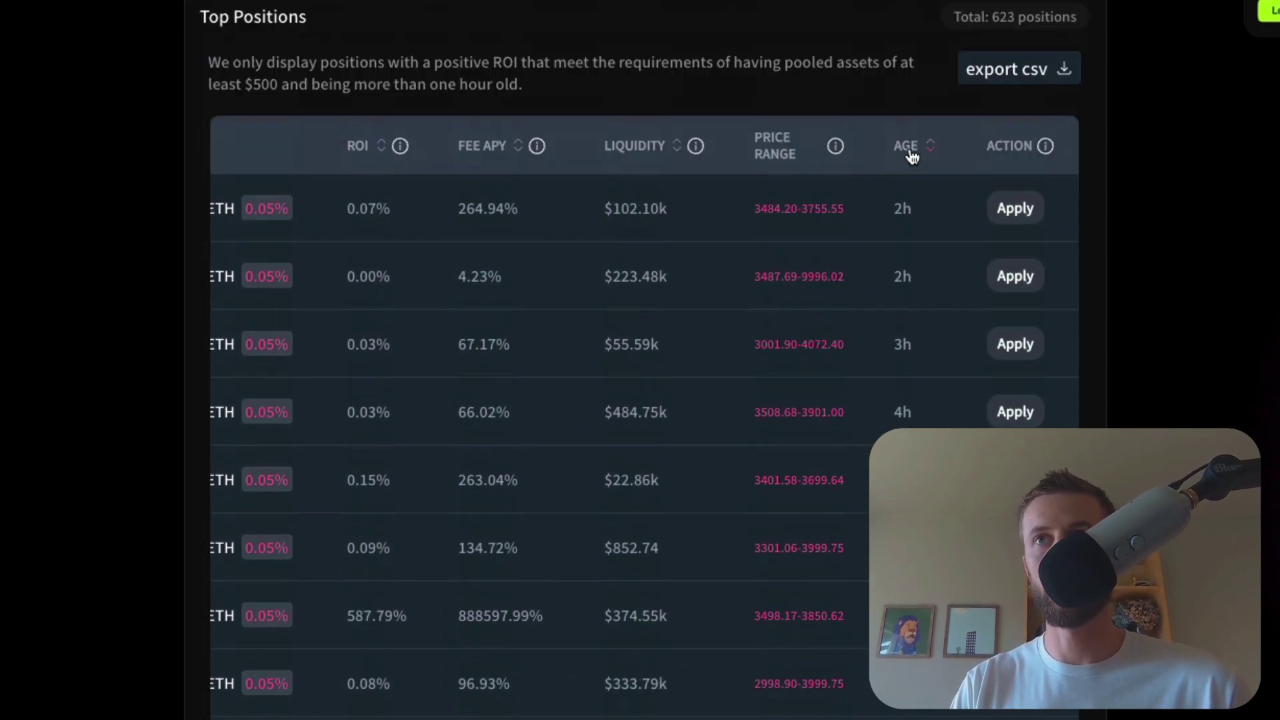
pyautogui.click(912, 155)
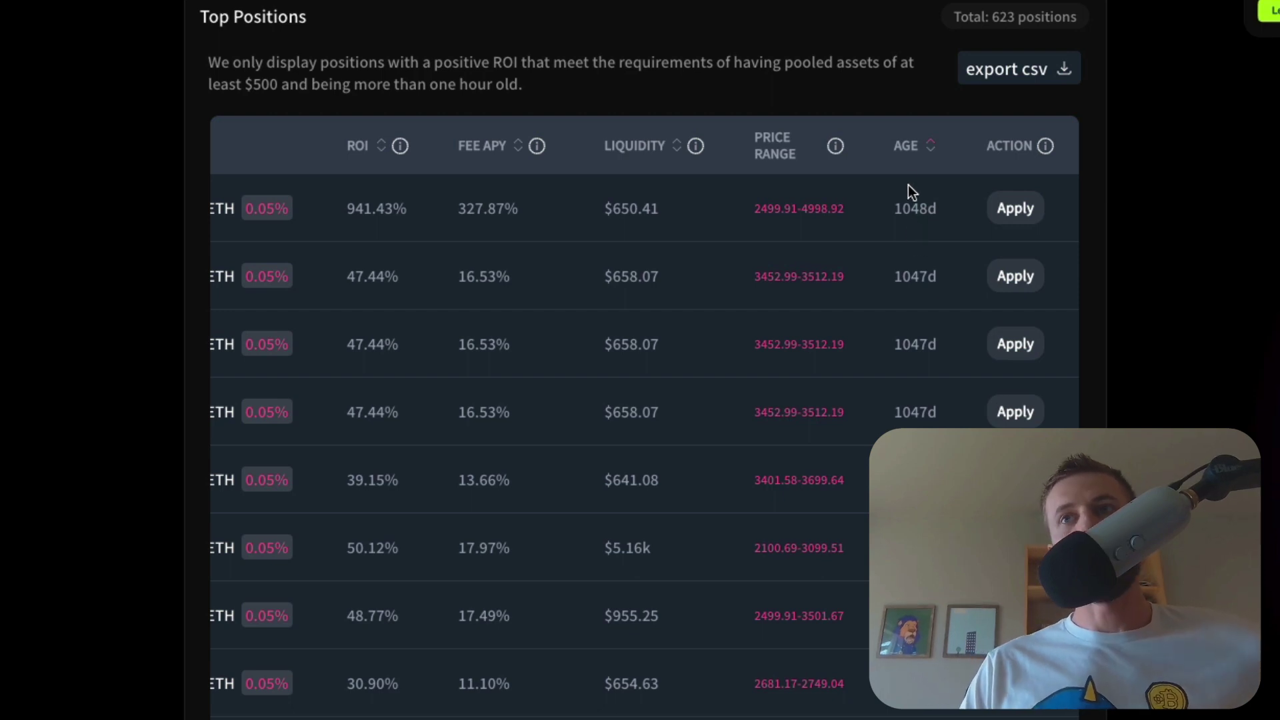
# Sort the Top Positions table by liquidity, largest first, and examine the fee APY and ROI of the biggest positions.
pyautogui.hscroll(-3, 767, 192)
pyautogui.click(733, 157)
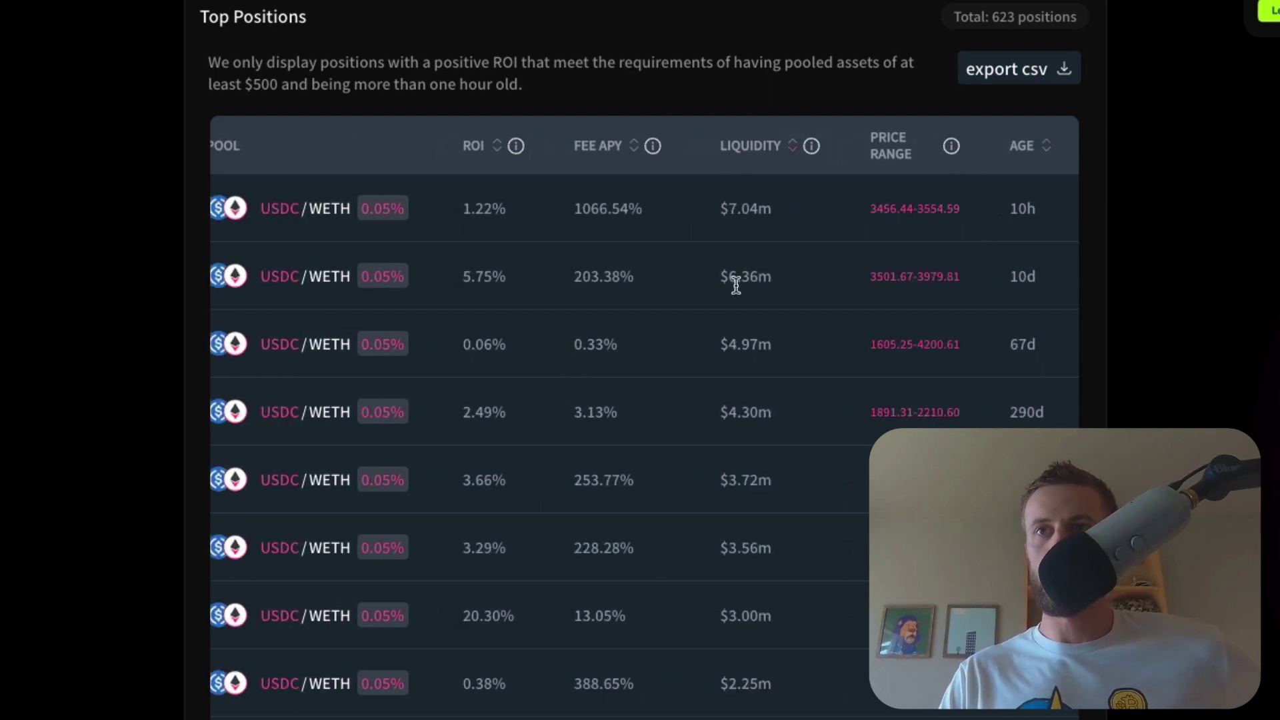
pyautogui.hscroll(-3, 751, 332)
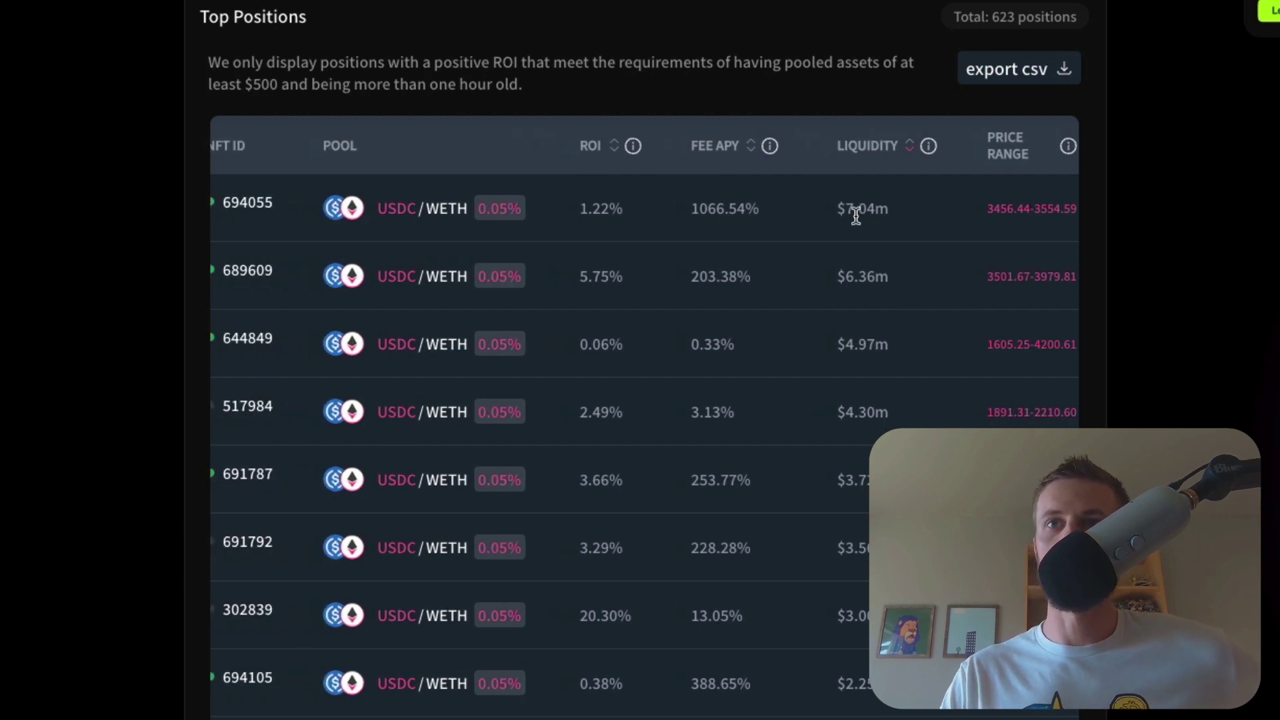
pyautogui.hscroll(-1, 856, 216)
pyautogui.hscroll(2, 856, 216)
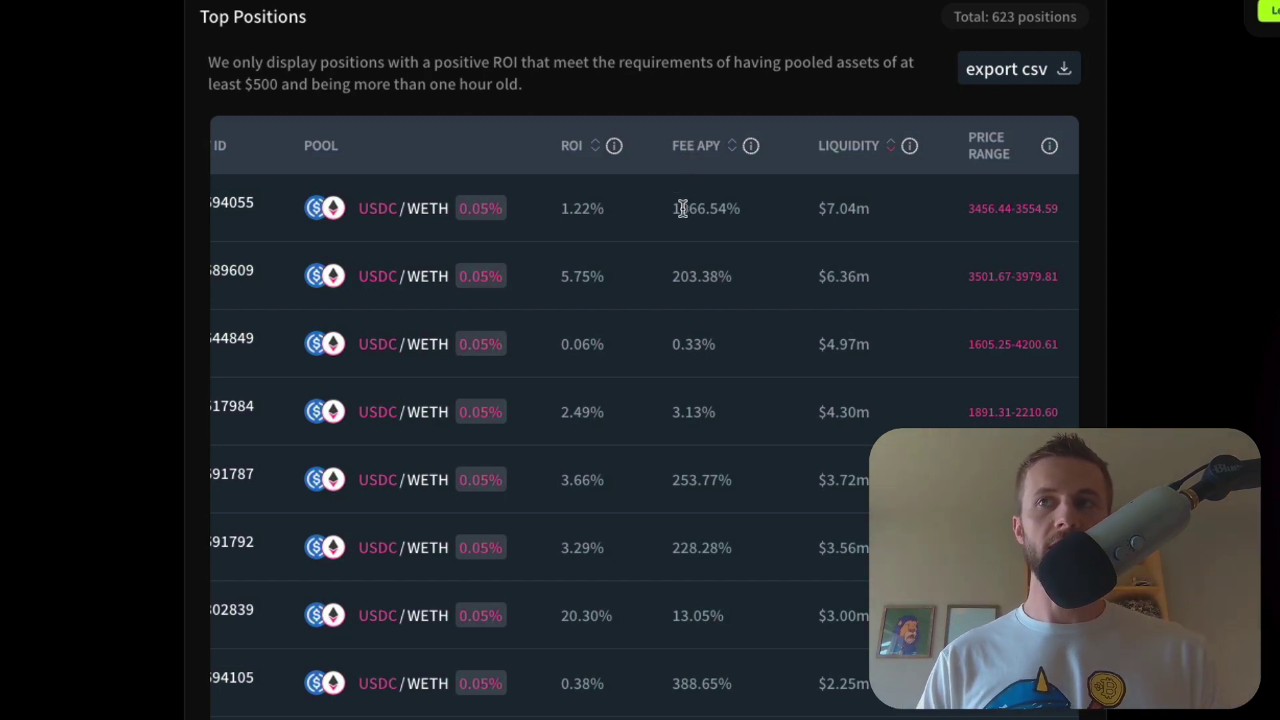
pyautogui.hscroll(1, 685, 261)
pyautogui.hscroll(-2, 685, 262)
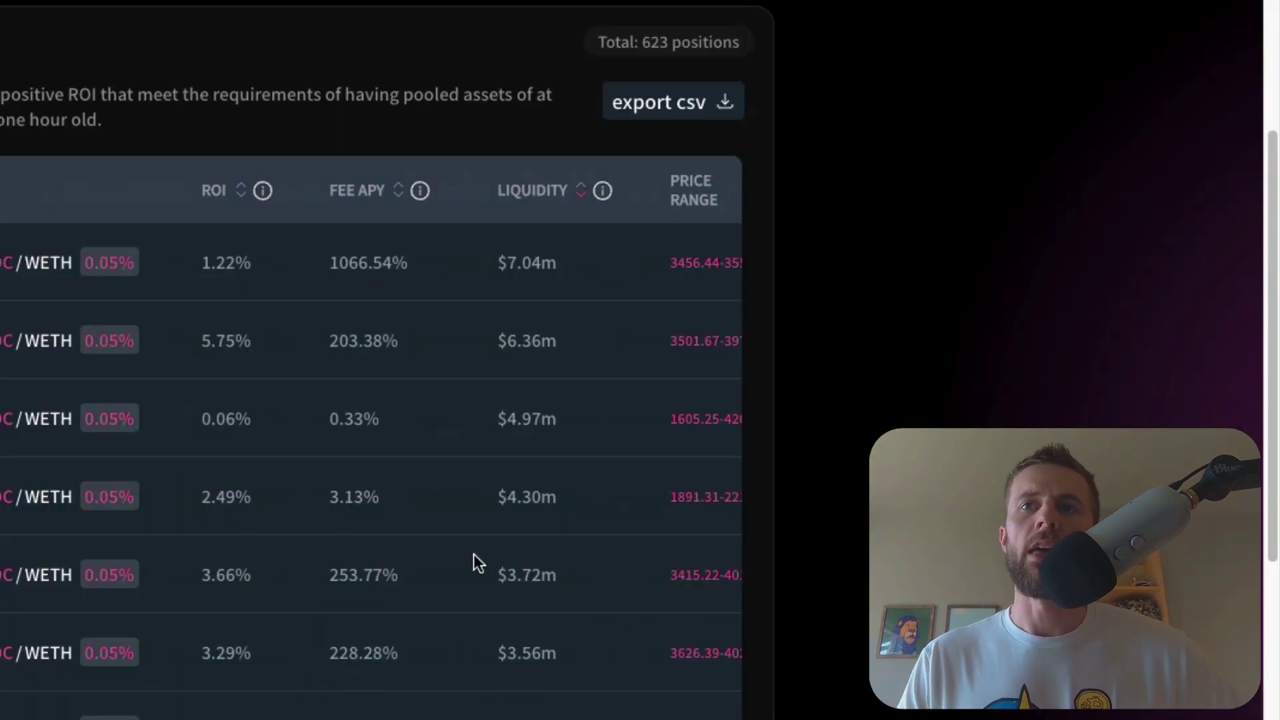
# Apply the 1605.25–4200.61 price range of the 67-day-old top position to the calculator and review the estimated fees.
pyautogui.hscroll(4, 560, 515)
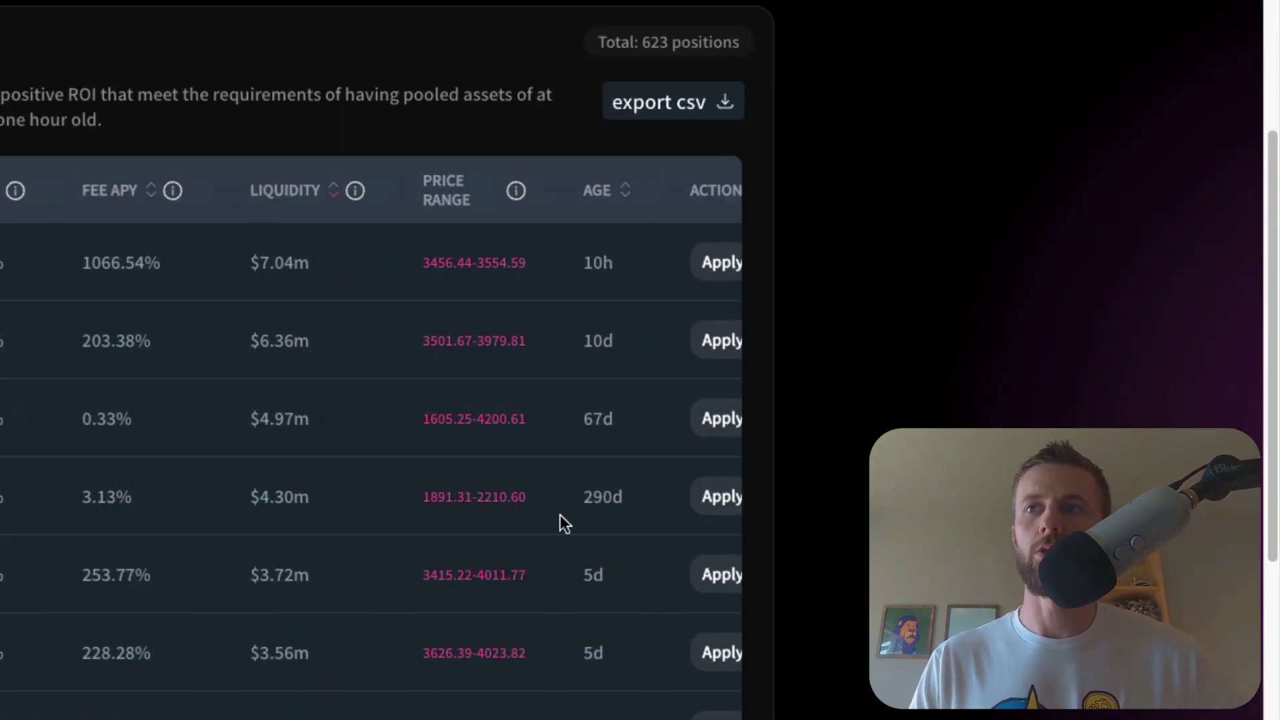
pyautogui.hscroll(1, 686, 427)
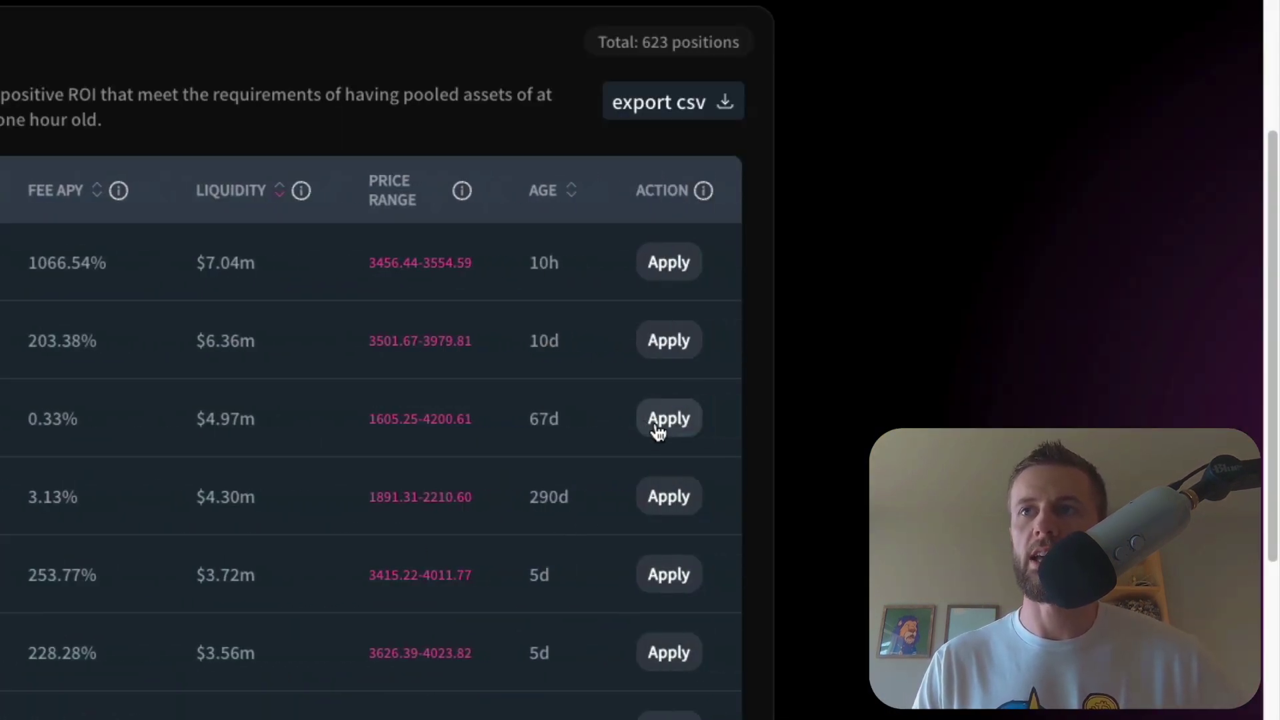
pyautogui.click(657, 427)
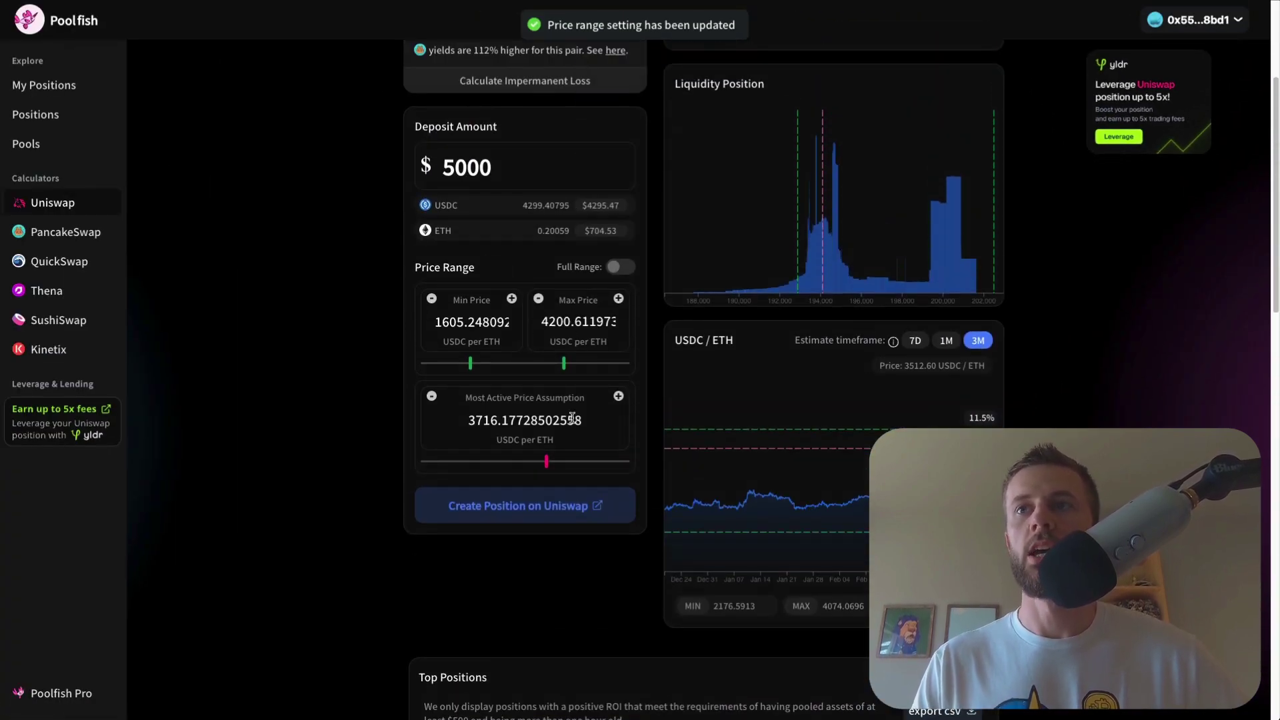
pyautogui.scroll(-2, 773, 600)
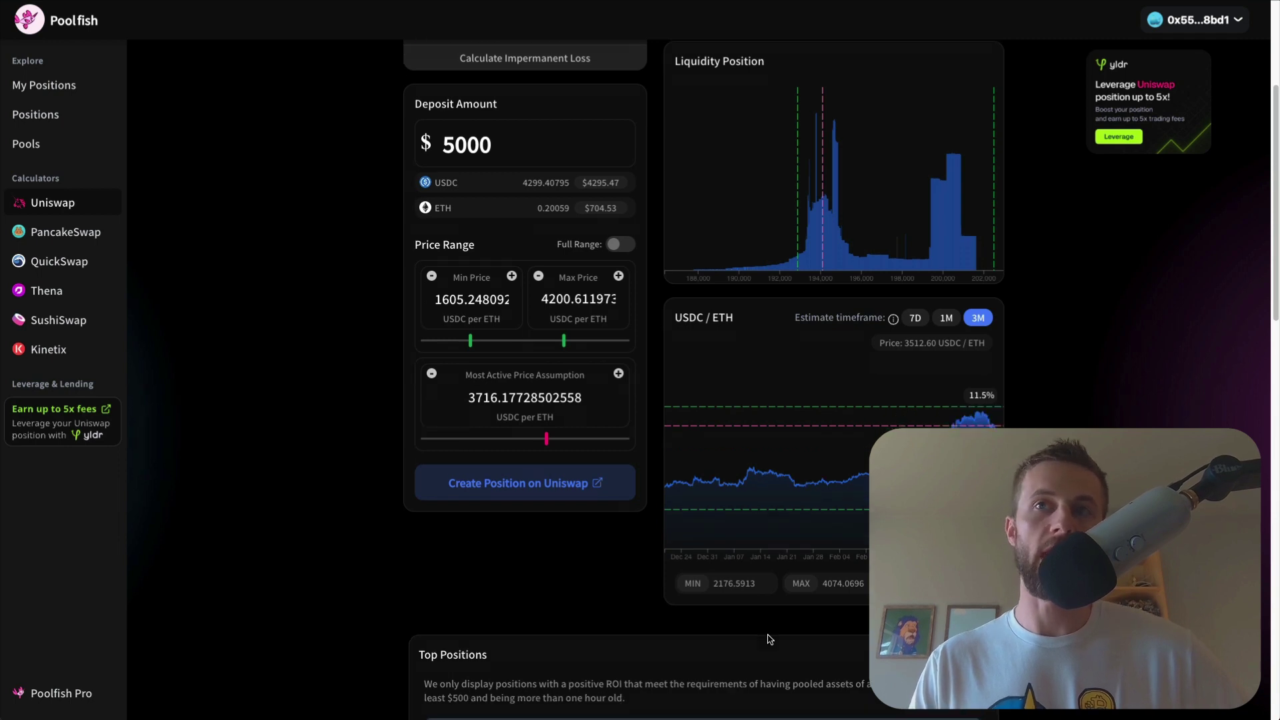
pyautogui.scroll(3, 769, 639)
pyautogui.scroll(3, 770, 639)
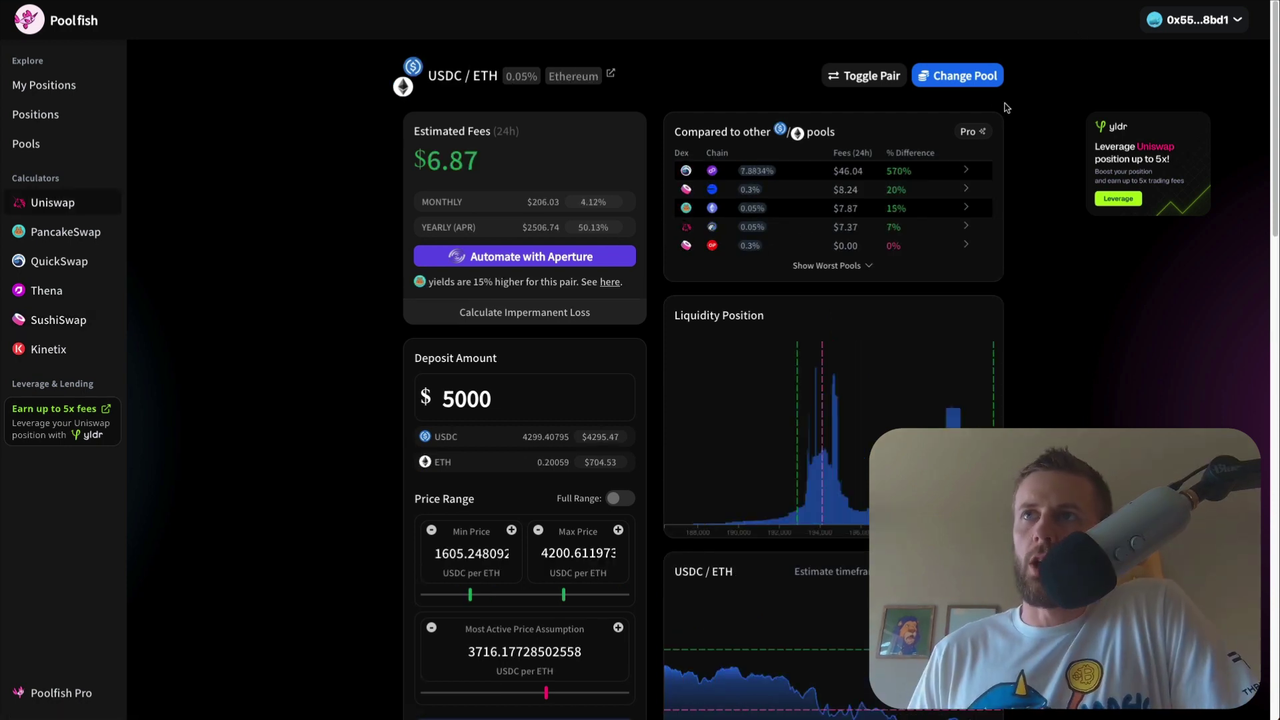
# Begin changing the calculator's pool, setting the network to Arbitrum and the first token to ETH.
pyautogui.click(965, 78)
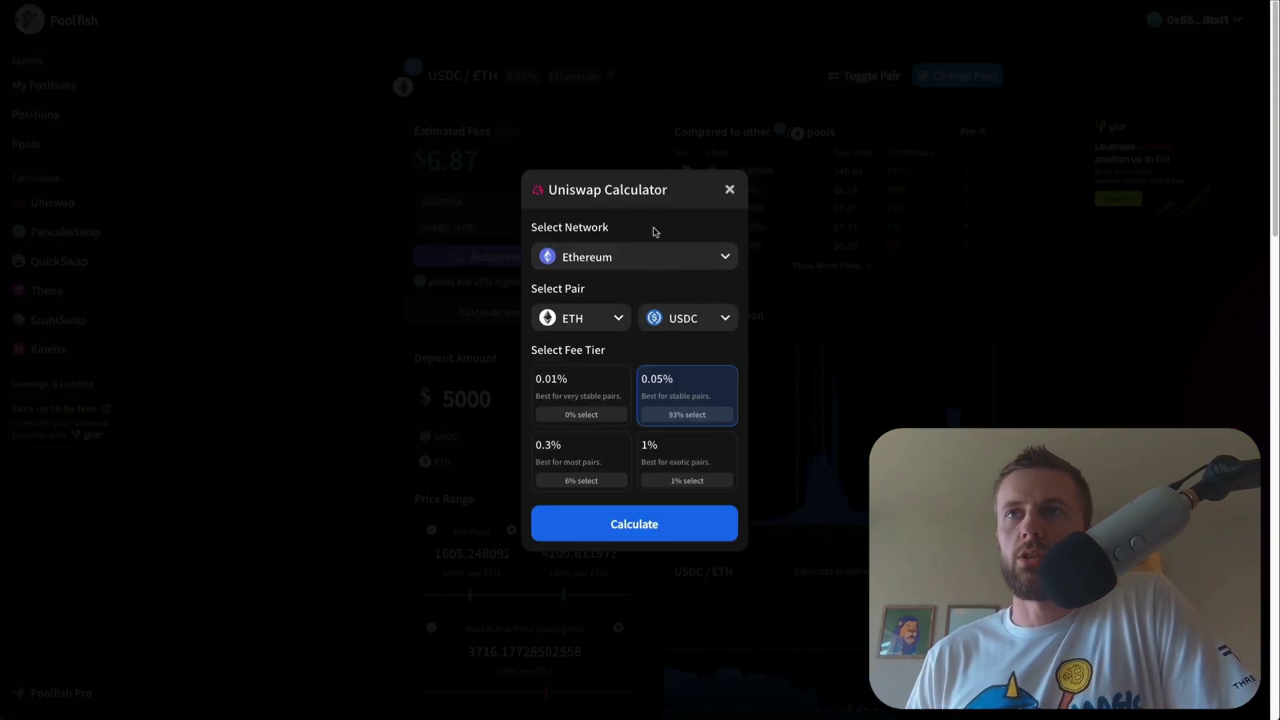
pyautogui.click(645, 257)
pyautogui.click(606, 344)
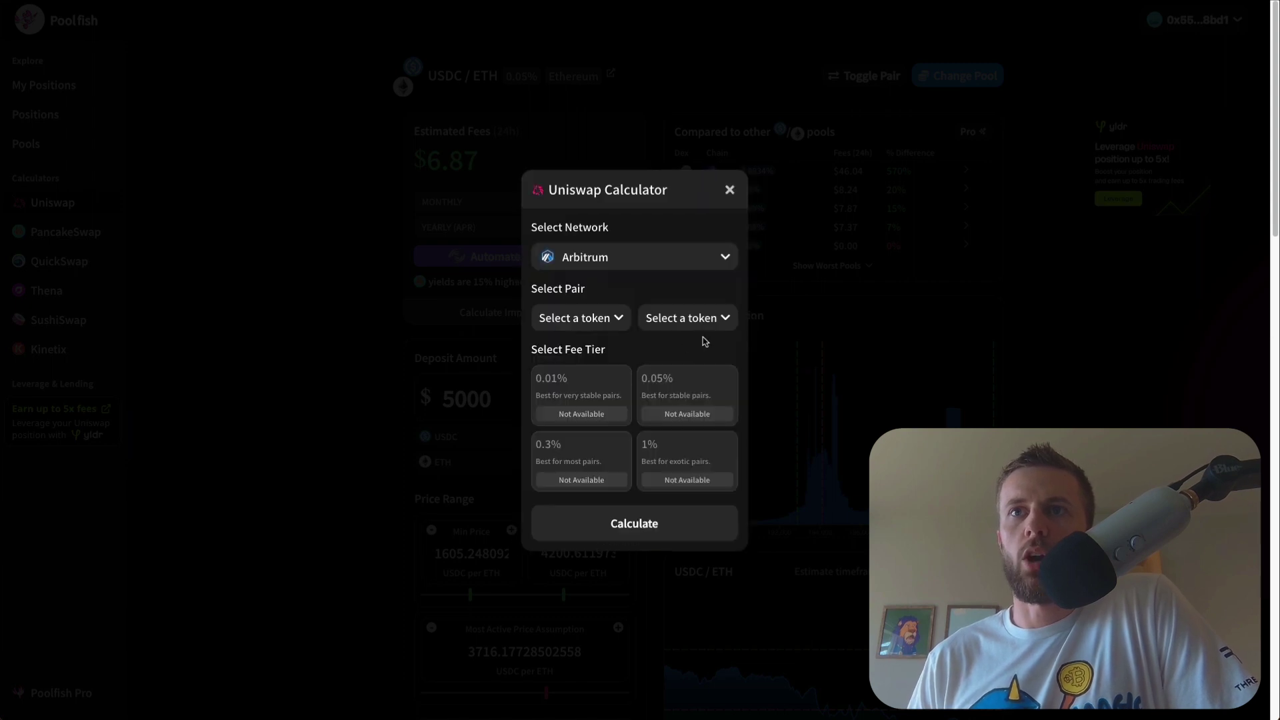
pyautogui.click(607, 327)
pyautogui.click(603, 273)
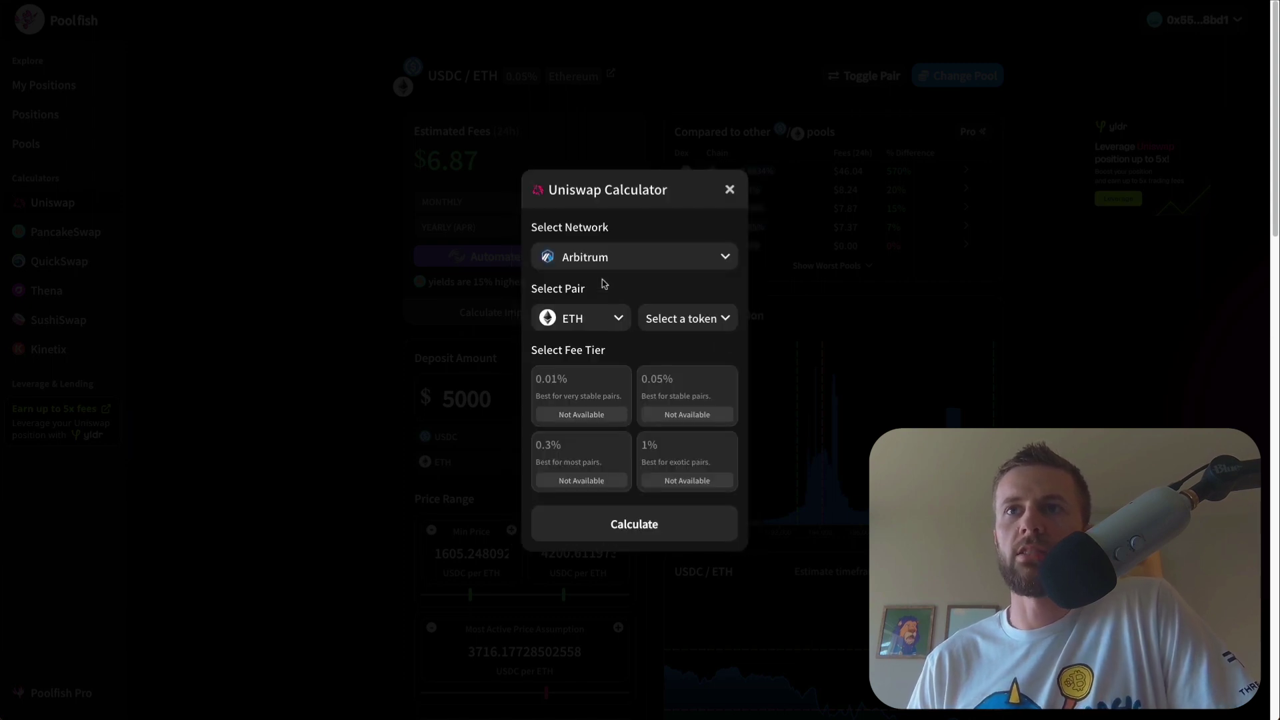
# Choose PENDLE as the second token of the Arbitrum ETH pair and calculate the 0.3% fee tier pool.
pyautogui.click(702, 334)
pyautogui.click(617, 233)
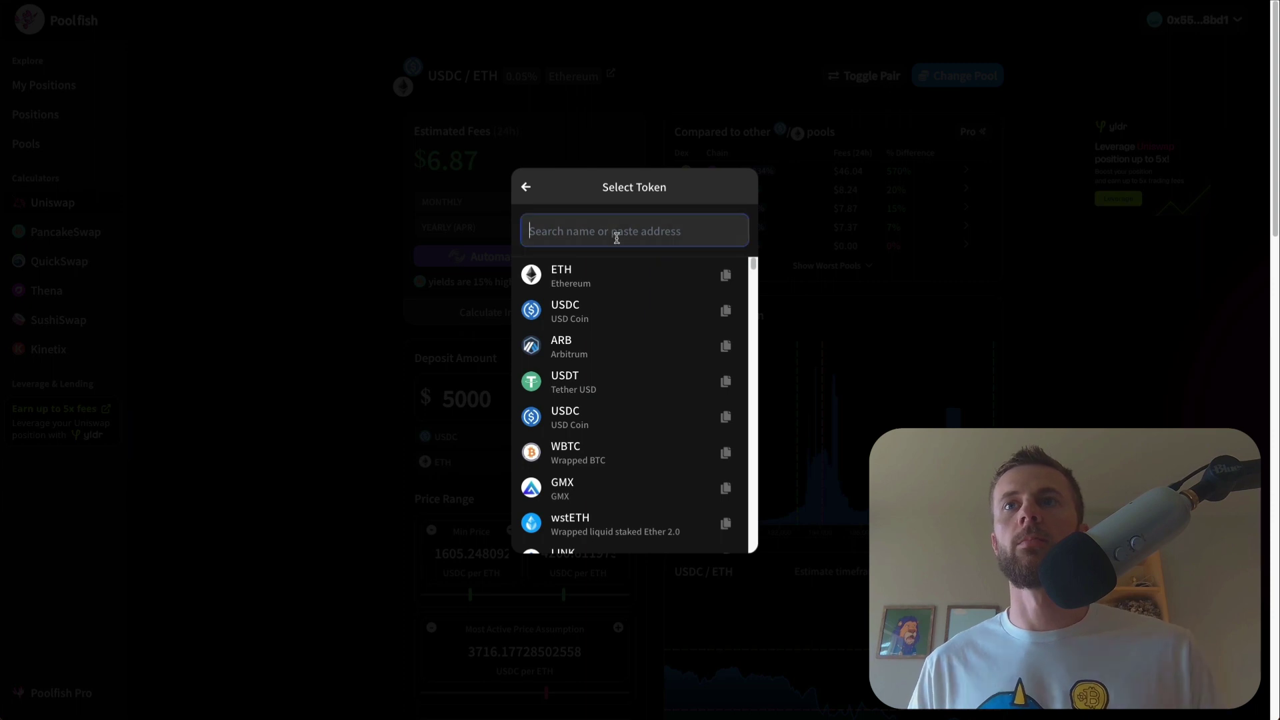
pyautogui.write('pen')
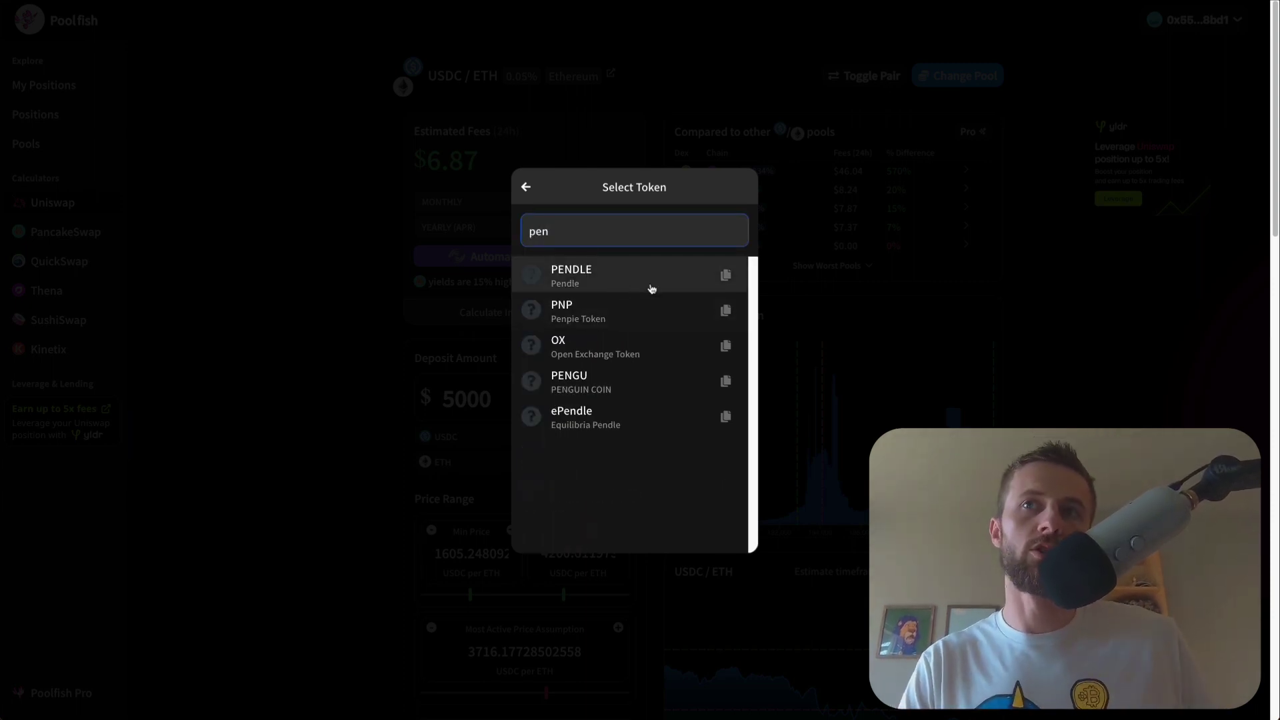
pyautogui.click(626, 285)
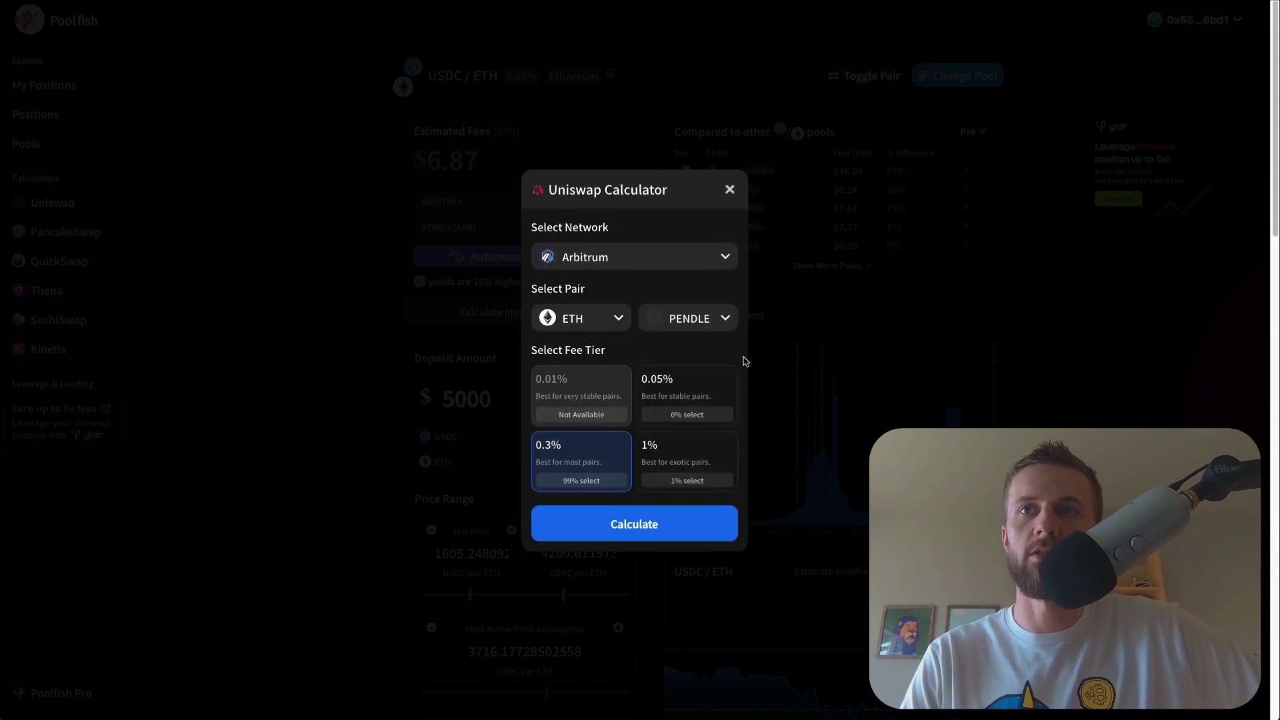
pyautogui.click(605, 529)
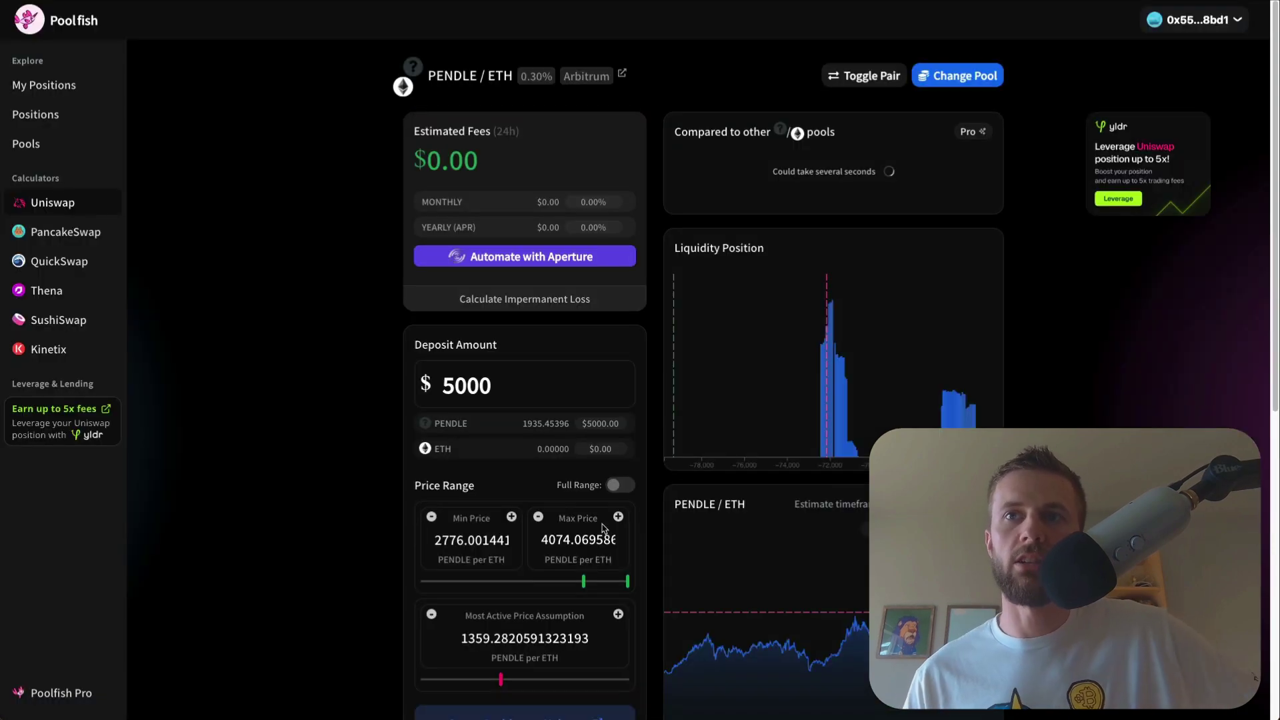
# Narrow the price range to about 1222.51–1445.07 PENDLE per ETH, set the estimate timeframe to 7D, and review the estimated fees.
pyautogui.scroll(-2, 587, 486)
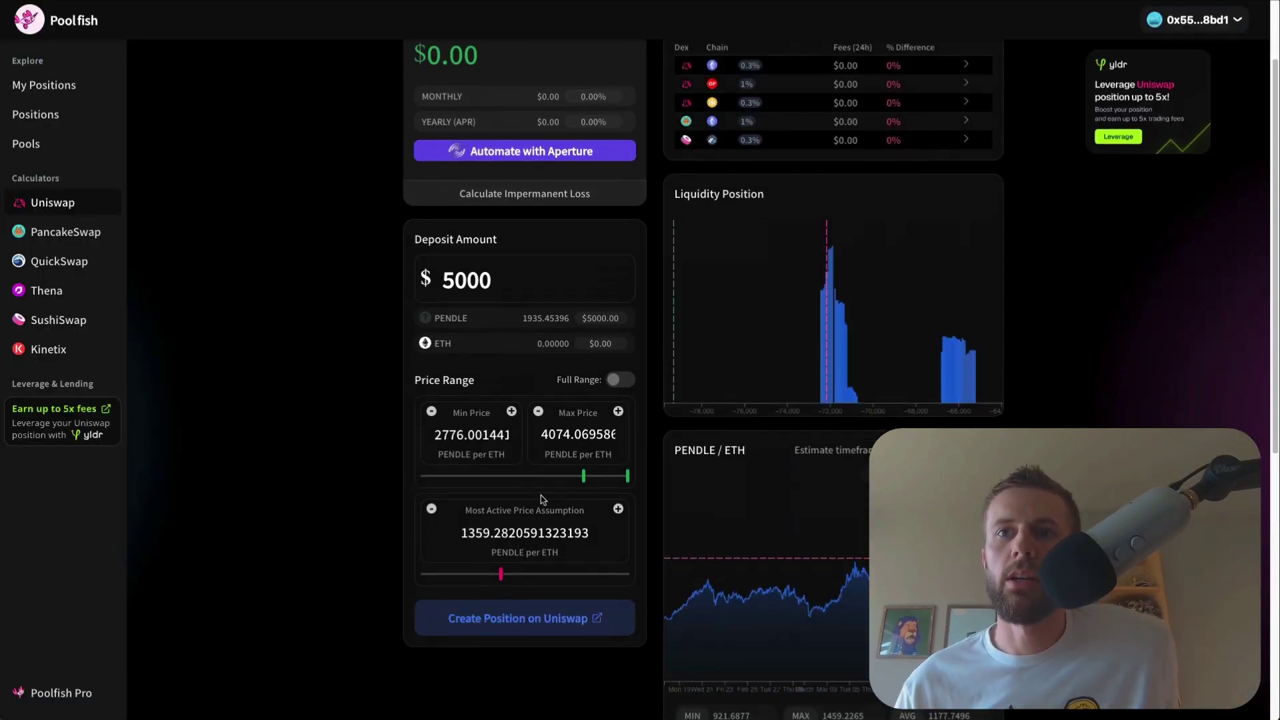
pyautogui.moveTo(625, 484); pyautogui.dragTo(520, 486)
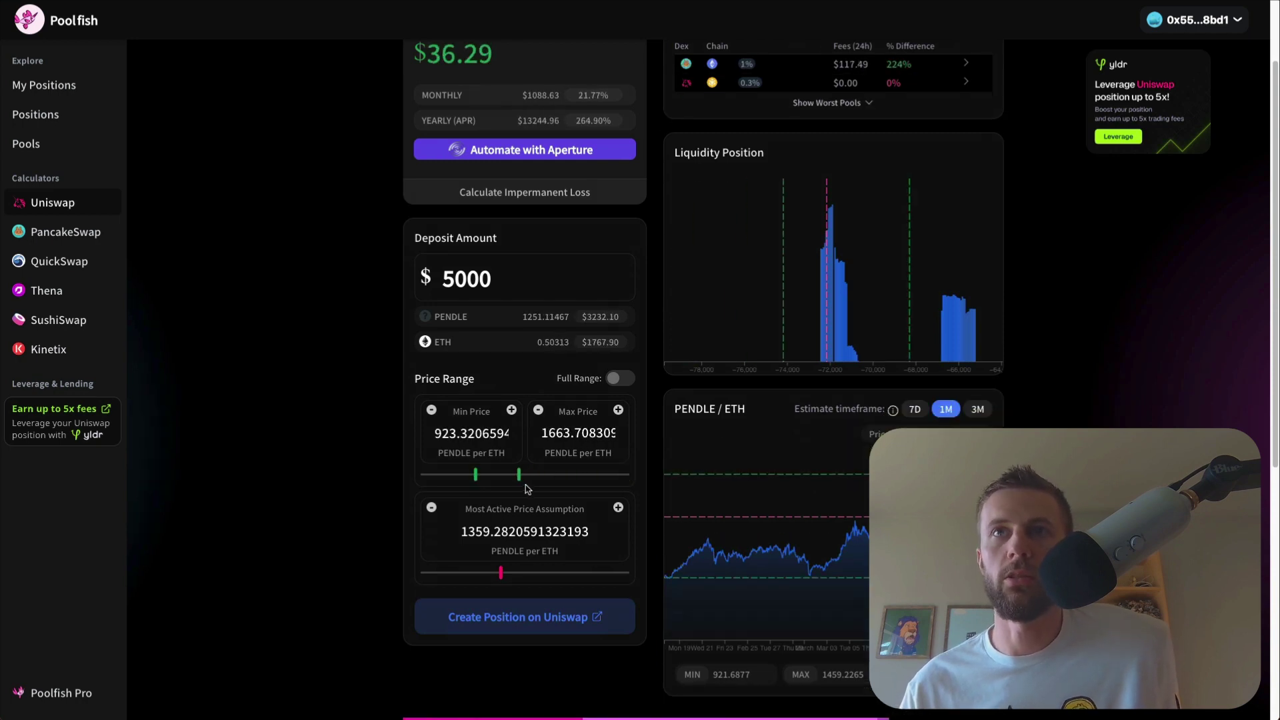
pyautogui.scroll(2, 526, 491)
pyautogui.scroll(-2, 507, 479)
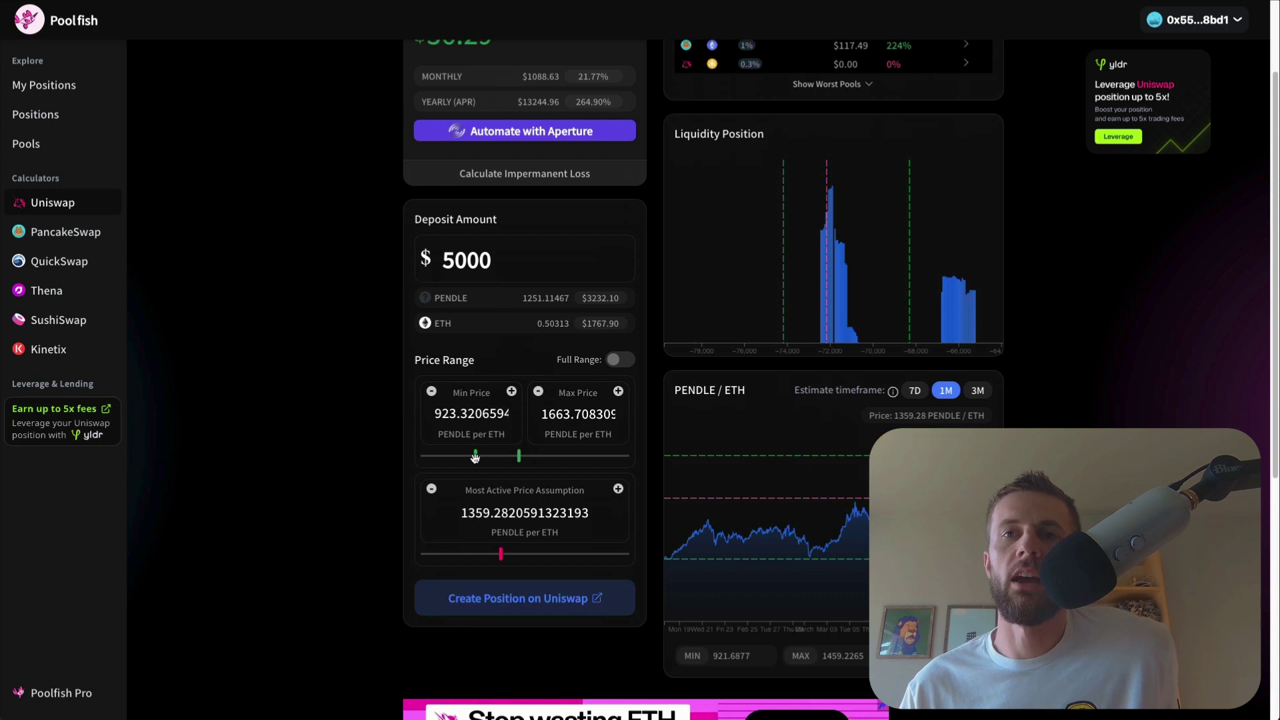
pyautogui.moveTo(475, 457); pyautogui.dragTo(506, 458)
pyautogui.click(914, 391)
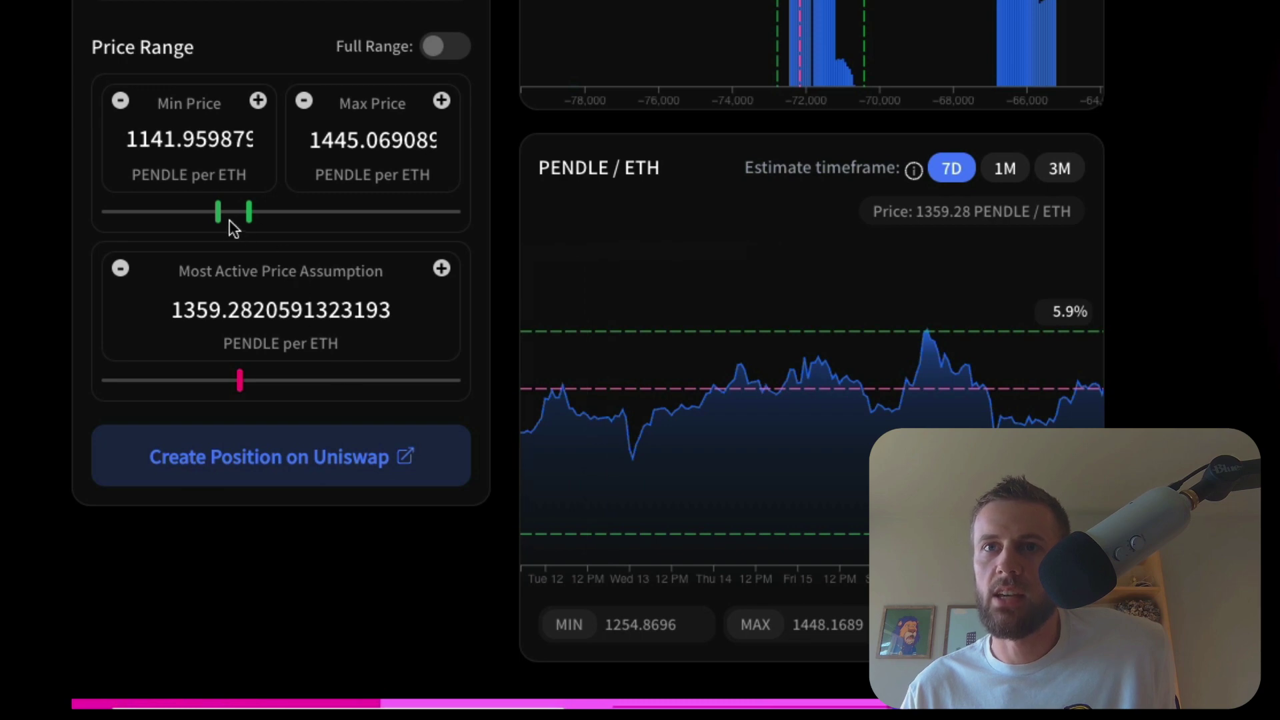
pyautogui.moveTo(218, 212); pyautogui.dragTo(225, 212)
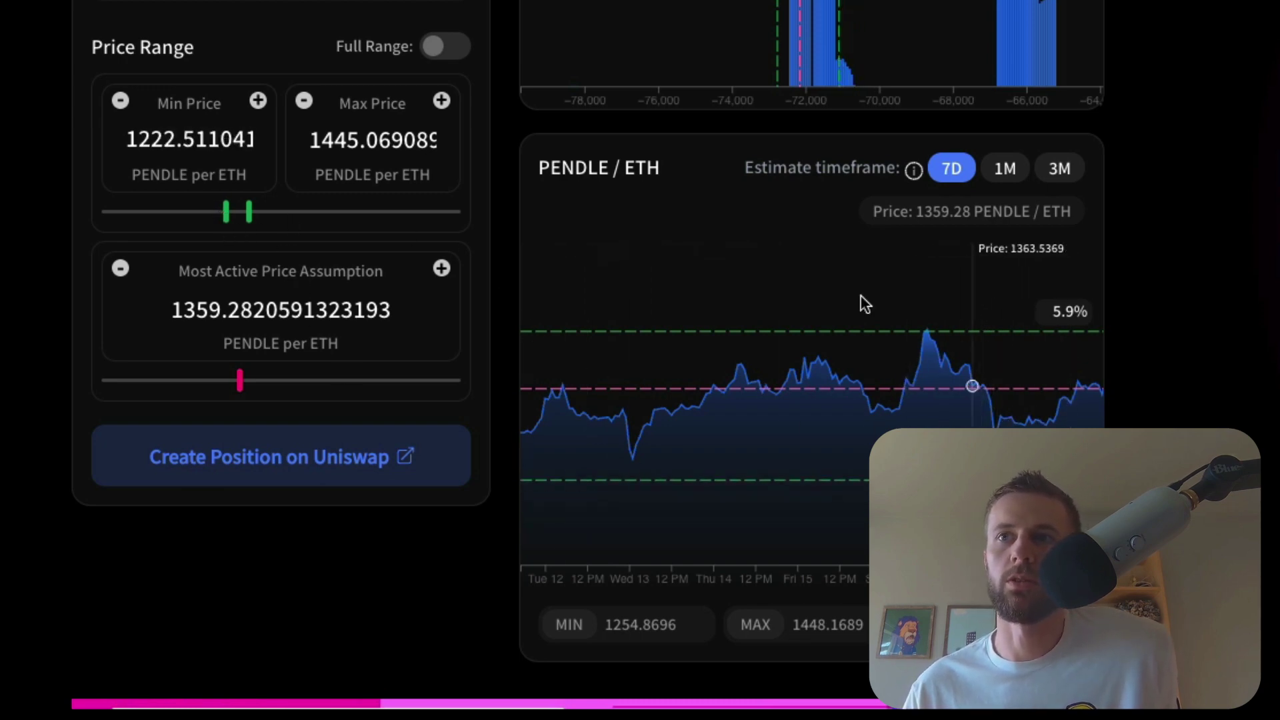
pyautogui.scroll(3, 606, 120)
pyautogui.scroll(6, 160, 296)
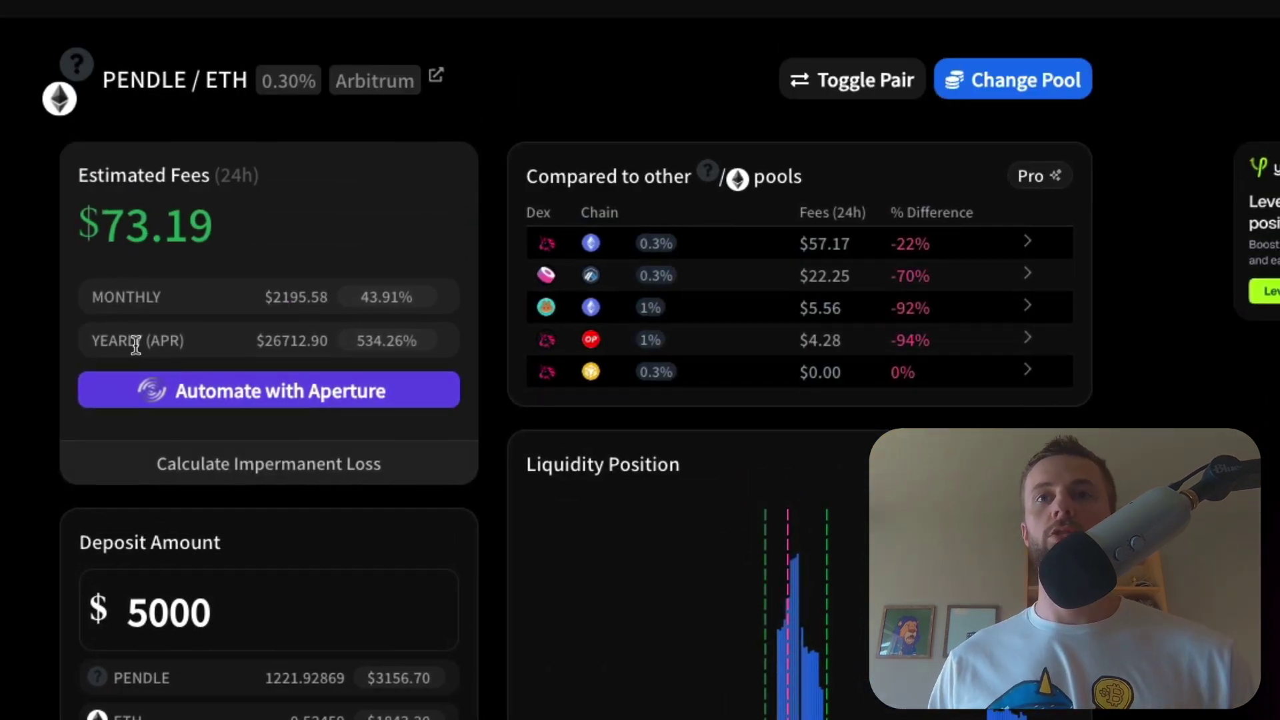
# Set the deposit amount to $1000.
pyautogui.click(148, 611)
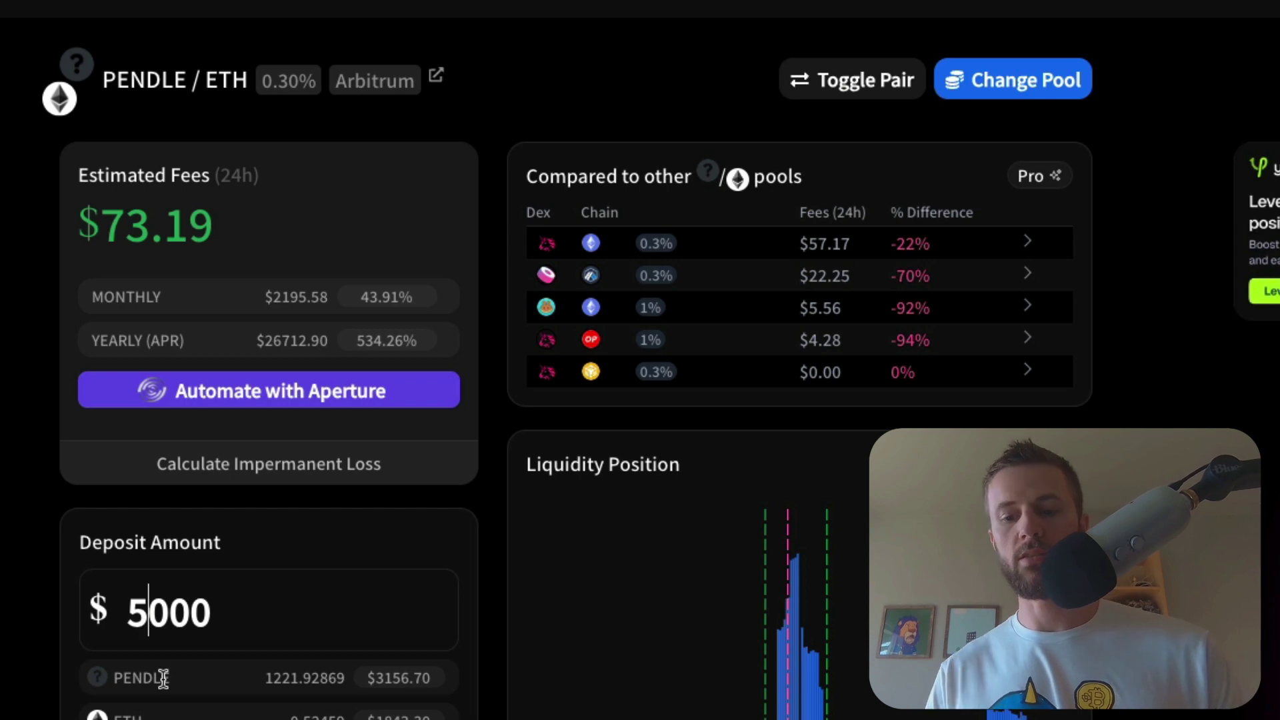
pyautogui.press('BackSpace')
pyautogui.write('1')
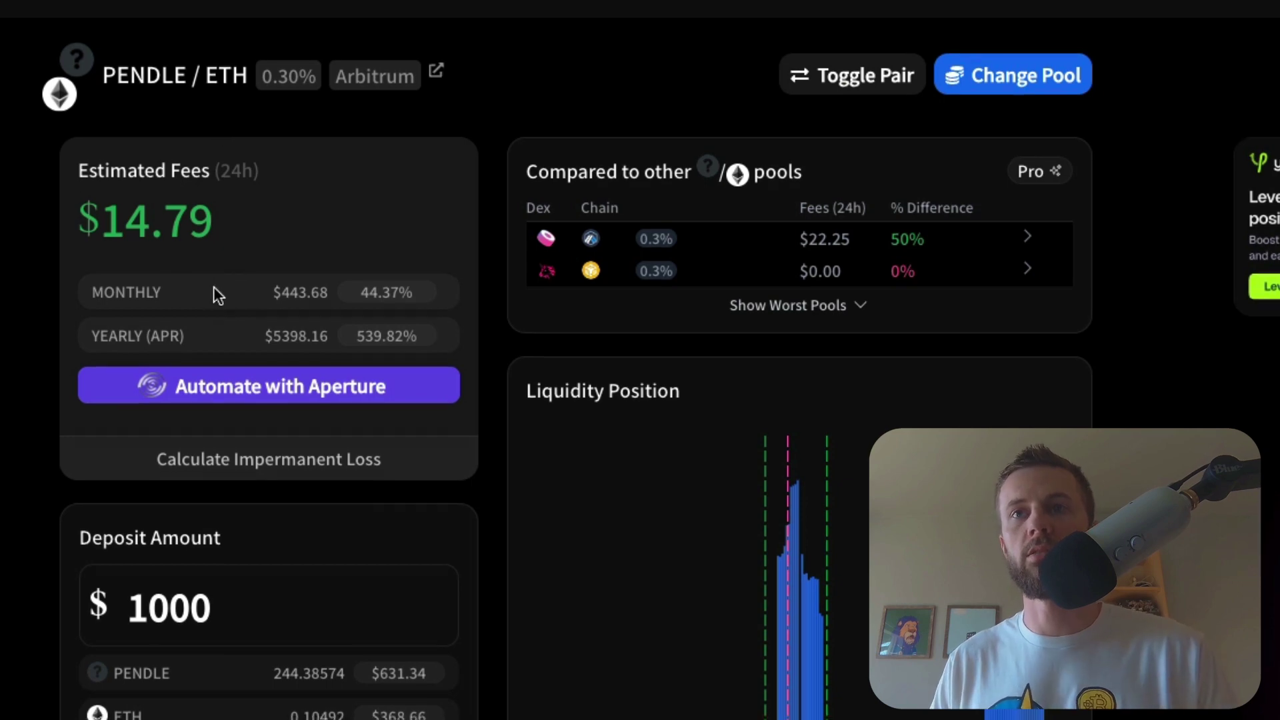
# Examine how the $1000 deposit is split between PENDLE and ETH.
pyautogui.scroll(-1, 254, 530)
pyautogui.scroll(-1, 295, 636)
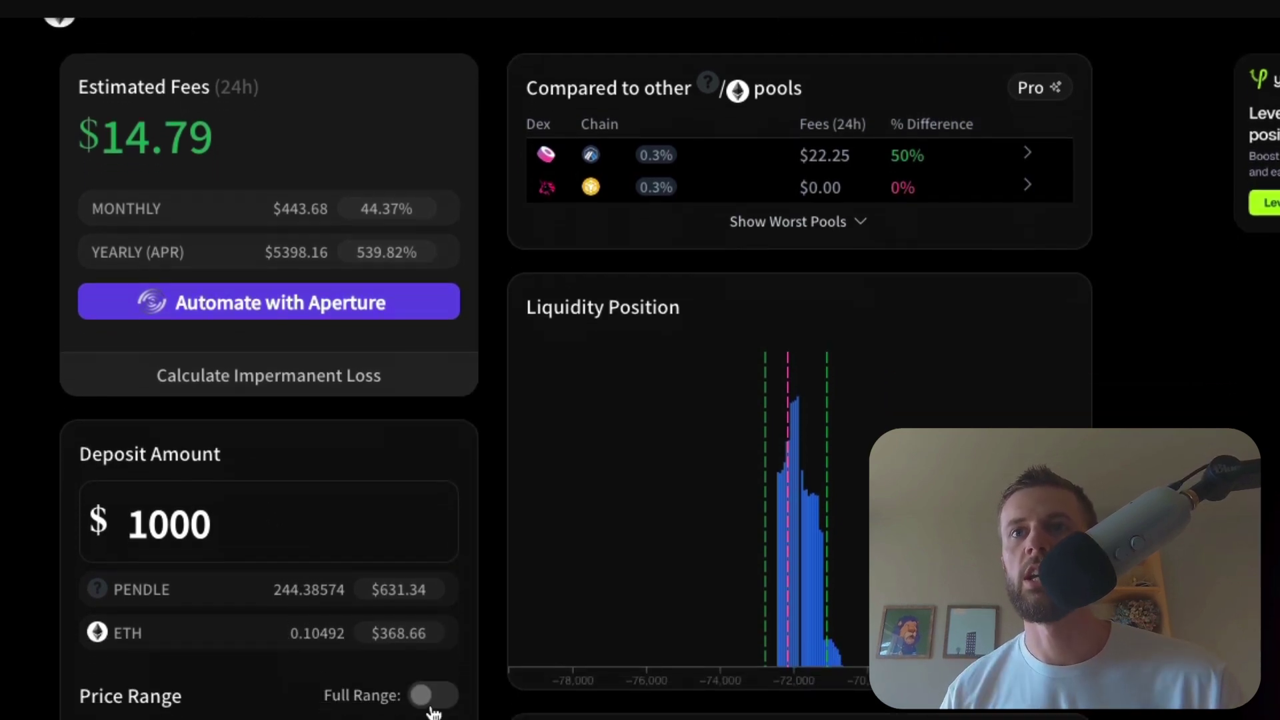
pyautogui.doubleClick(396, 590)
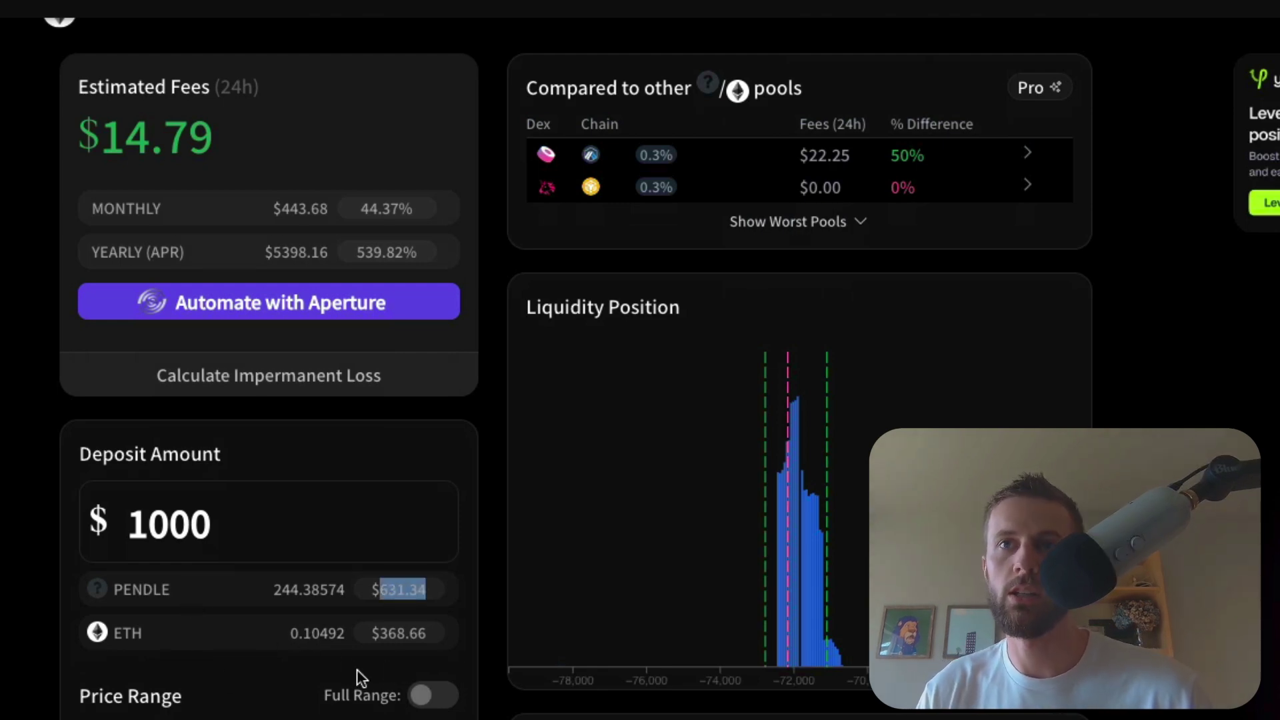
pyautogui.doubleClick(395, 637)
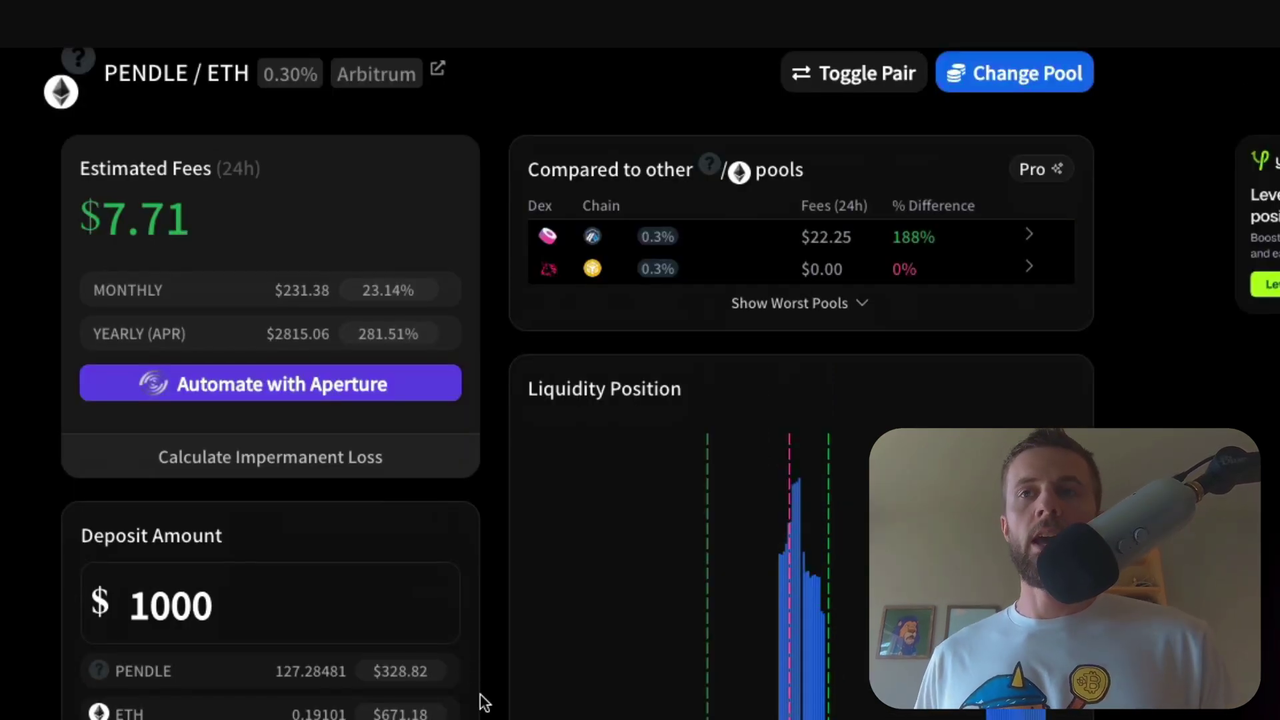
# Widen the price range to about 589.61–2584.29 PENDLE per ETH and review the estimated fees and the price chart.
pyautogui.scroll(-1, 480, 698)
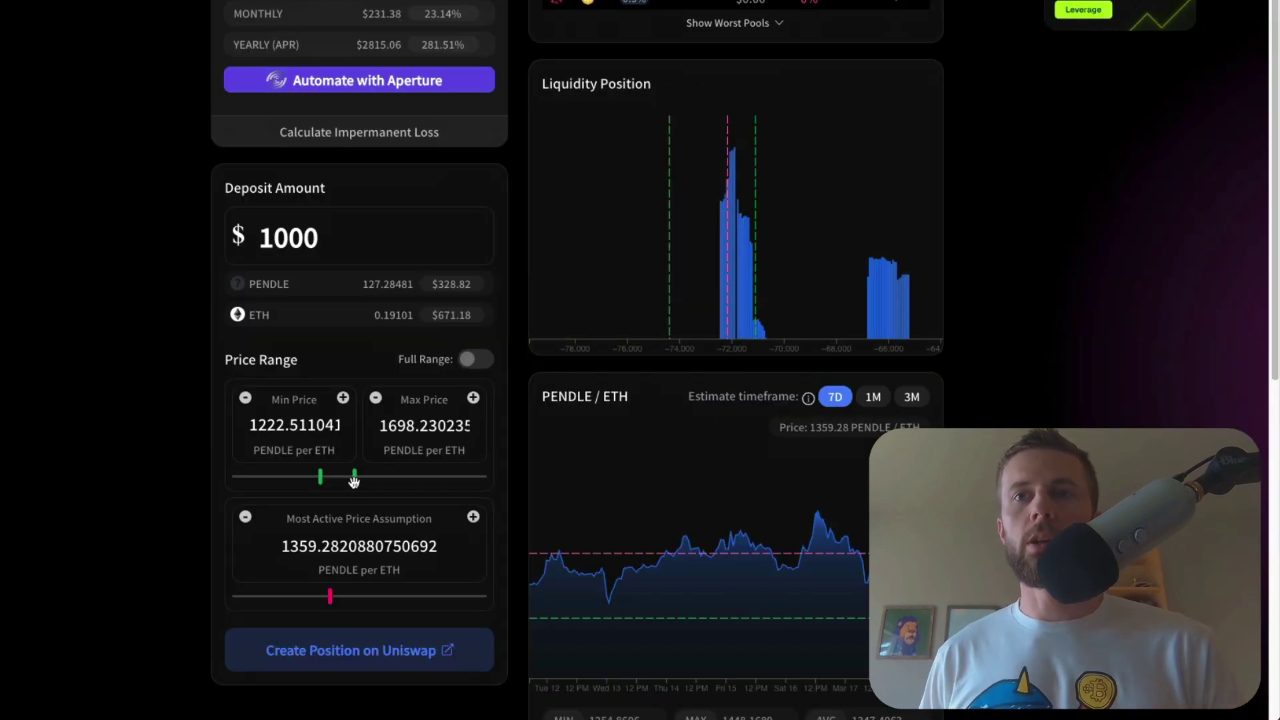
pyautogui.moveTo(354, 480); pyautogui.dragTo(276, 484)
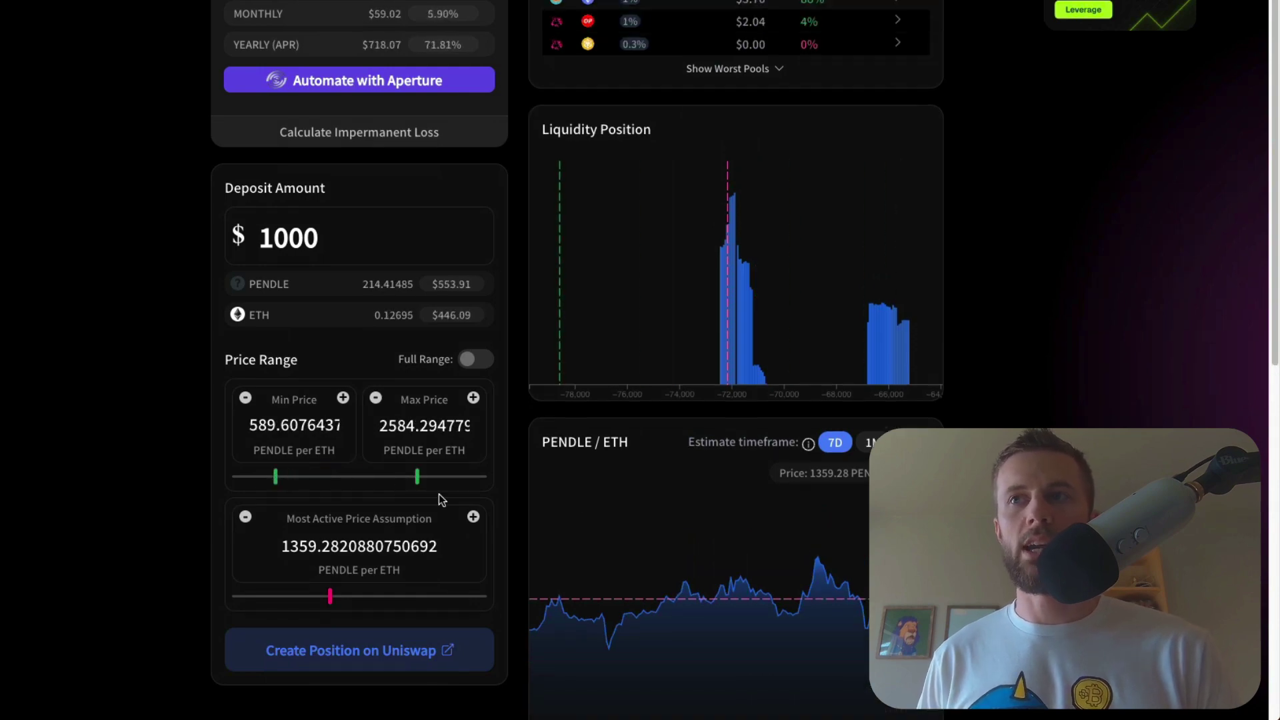
pyautogui.scroll(-4, 440, 500)
pyautogui.scroll(5, 452, 145)
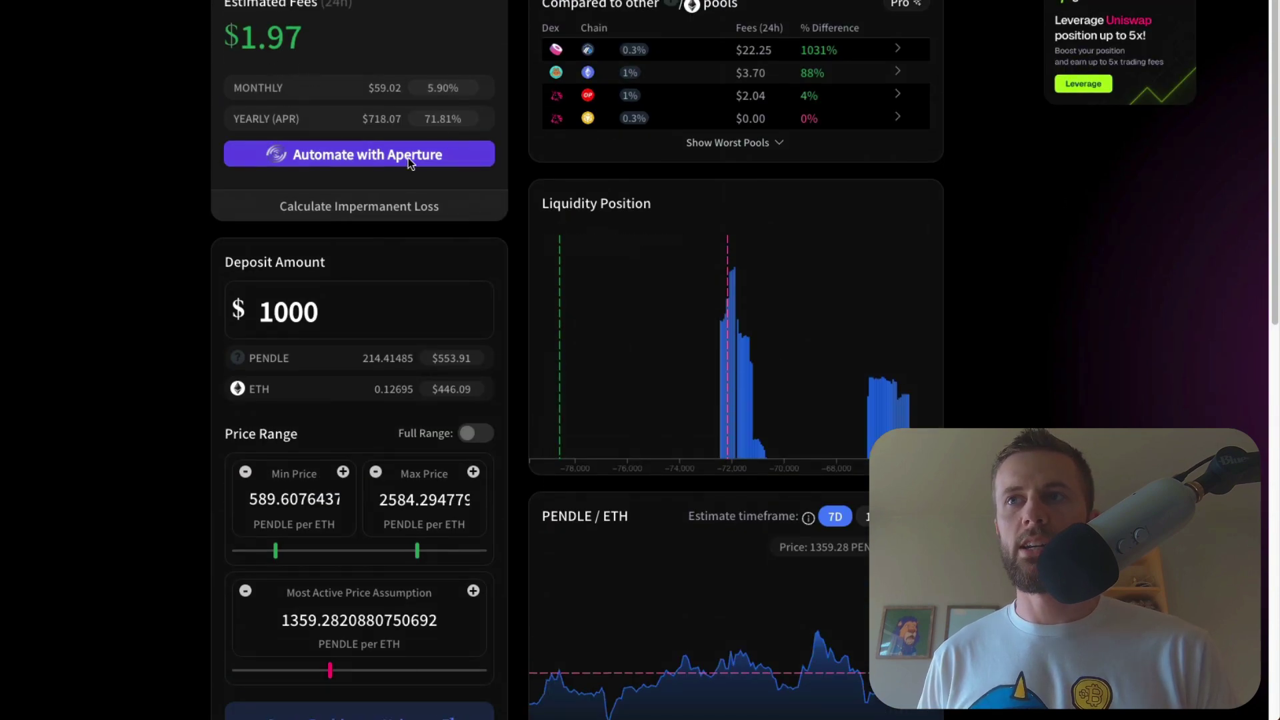
pyautogui.scroll(-5, 502, 423)
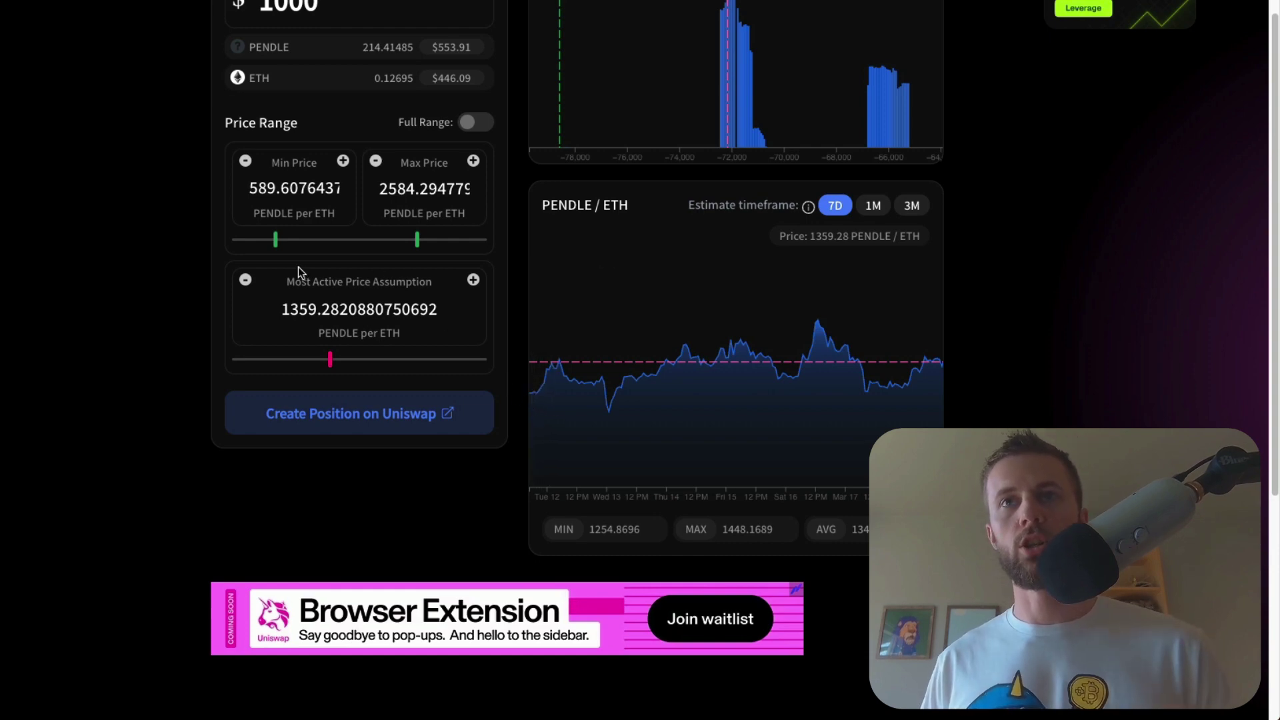
# Narrow the price range to about 1211.00–1491.10 PENDLE per ETH and examine the PENDLE share of the deposit.
pyautogui.scroll(3, 298, 267)
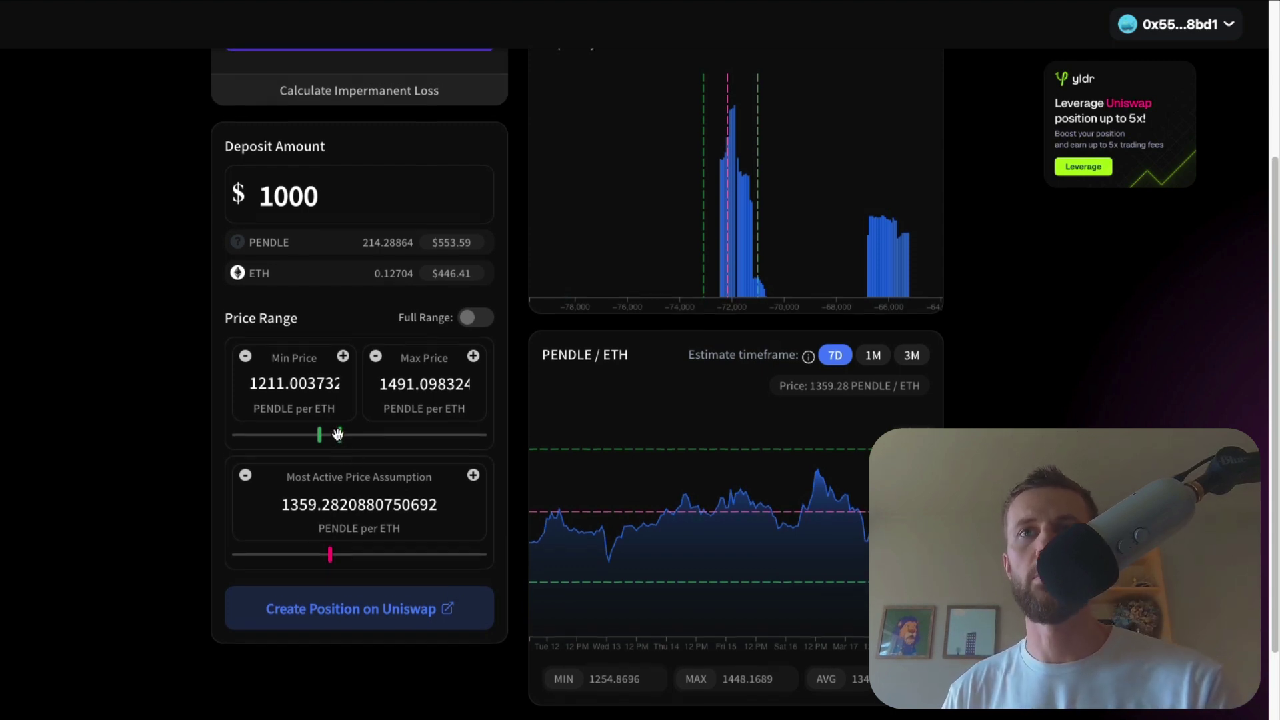
pyautogui.scroll(1, 336, 437)
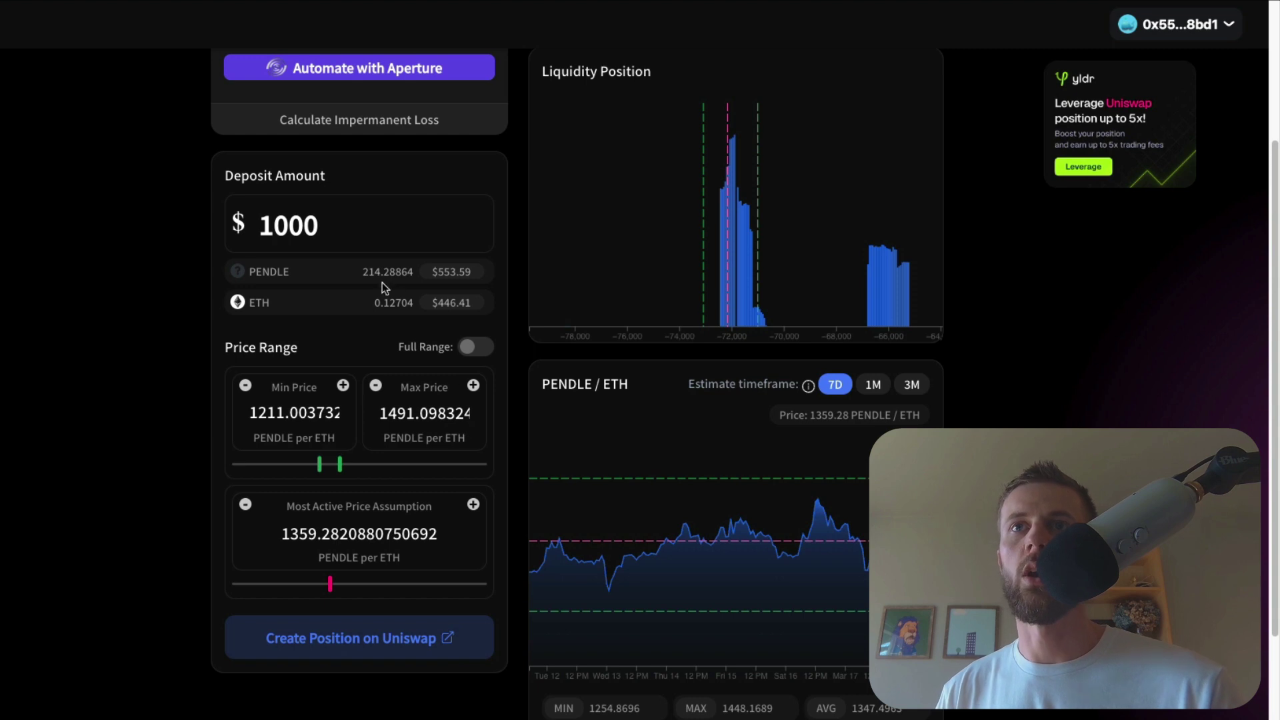
pyautogui.moveTo(387, 278); pyautogui.dragTo(486, 281)
pyautogui.click(386, 451)
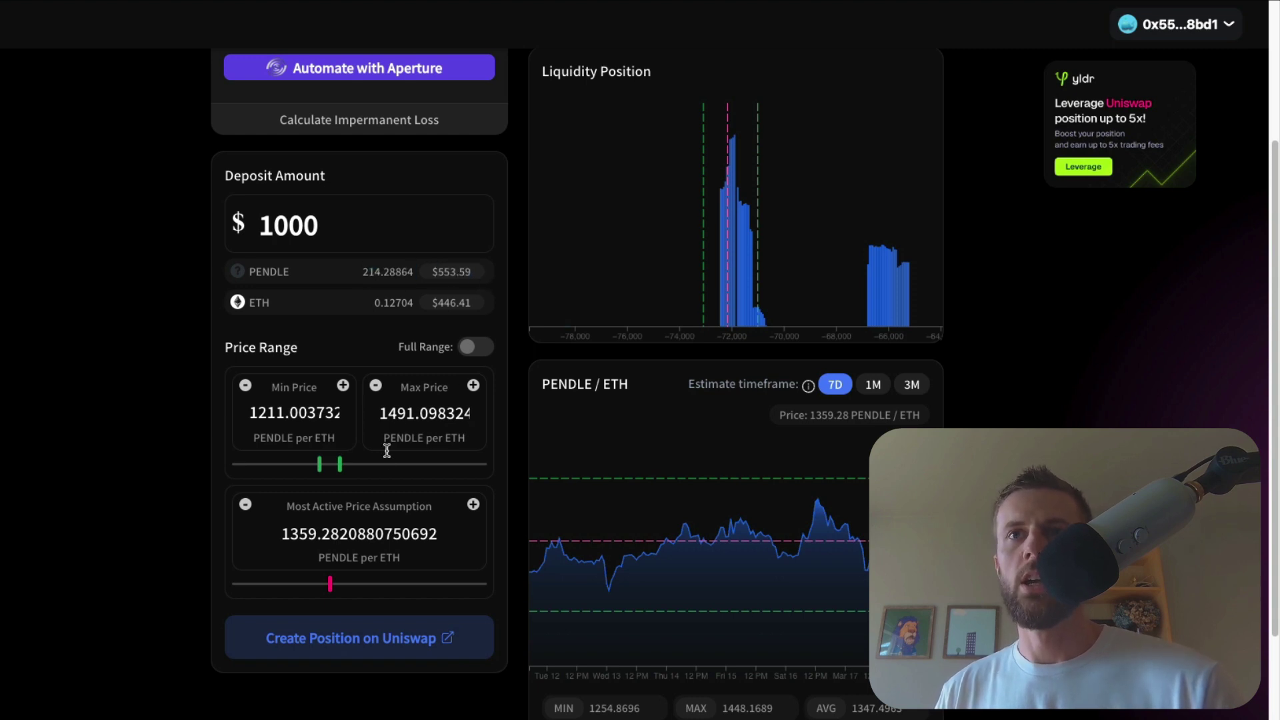
# Skew the price range to about 497.55–1399.04 PENDLE per ETH and compare the PENDLE and ETH deposit shares.
pyautogui.moveTo(341, 467); pyautogui.dragTo(270, 472)
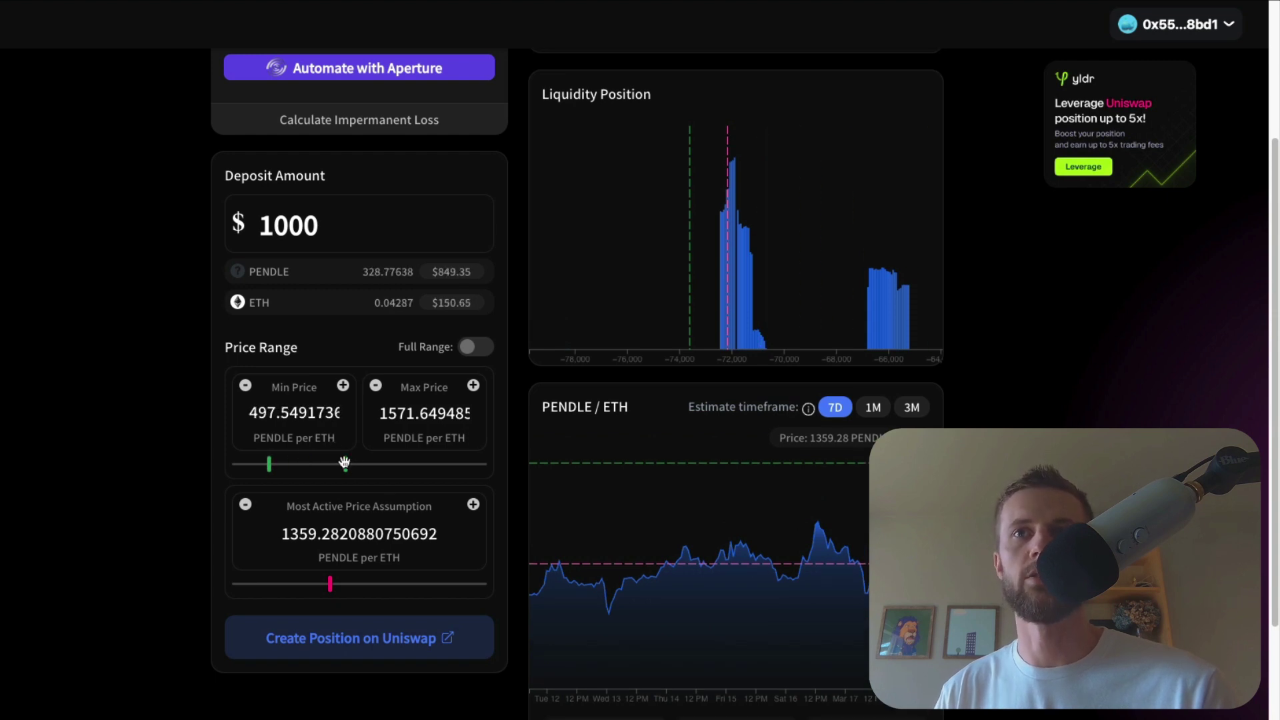
pyautogui.moveTo(343, 469); pyautogui.dragTo(335, 464)
pyautogui.scroll(1, 383, 454)
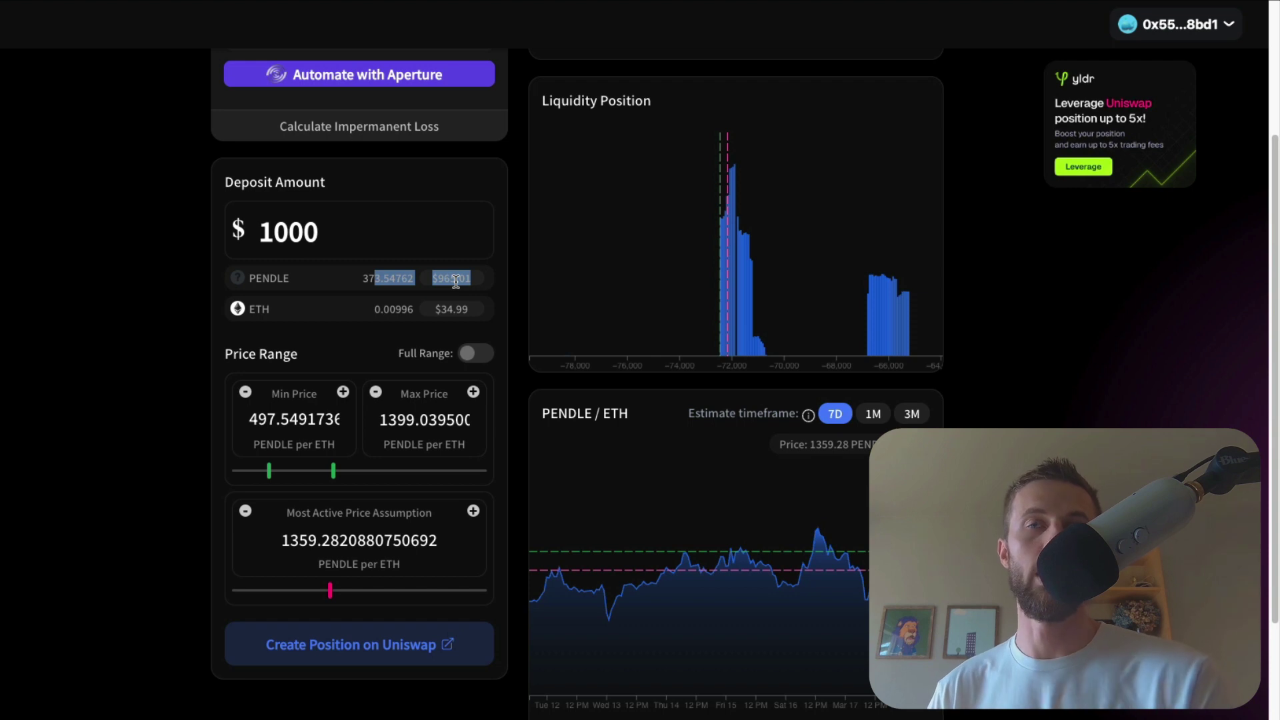
pyautogui.click(445, 318)
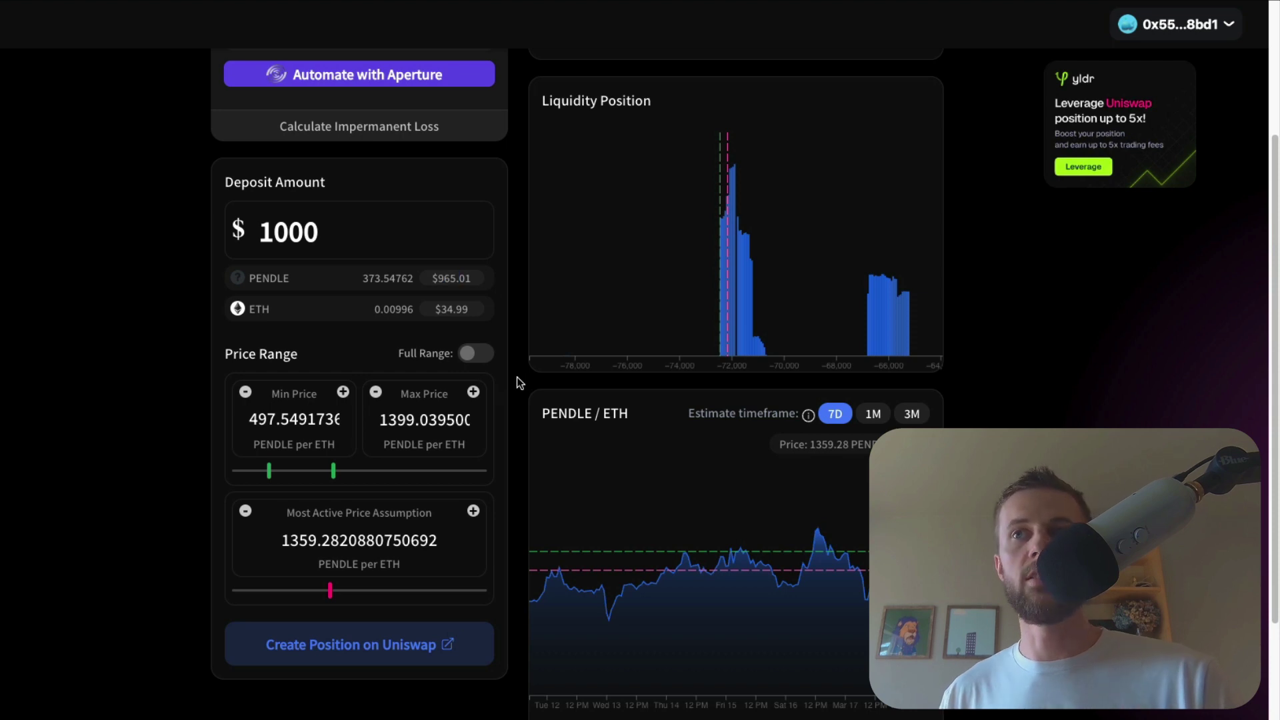
# Adjust both range limits against the liquidity distribution, ending with a tight range of about 1291.56–1422.05 PENDLE per ETH.
pyautogui.scroll(3, 517, 383)
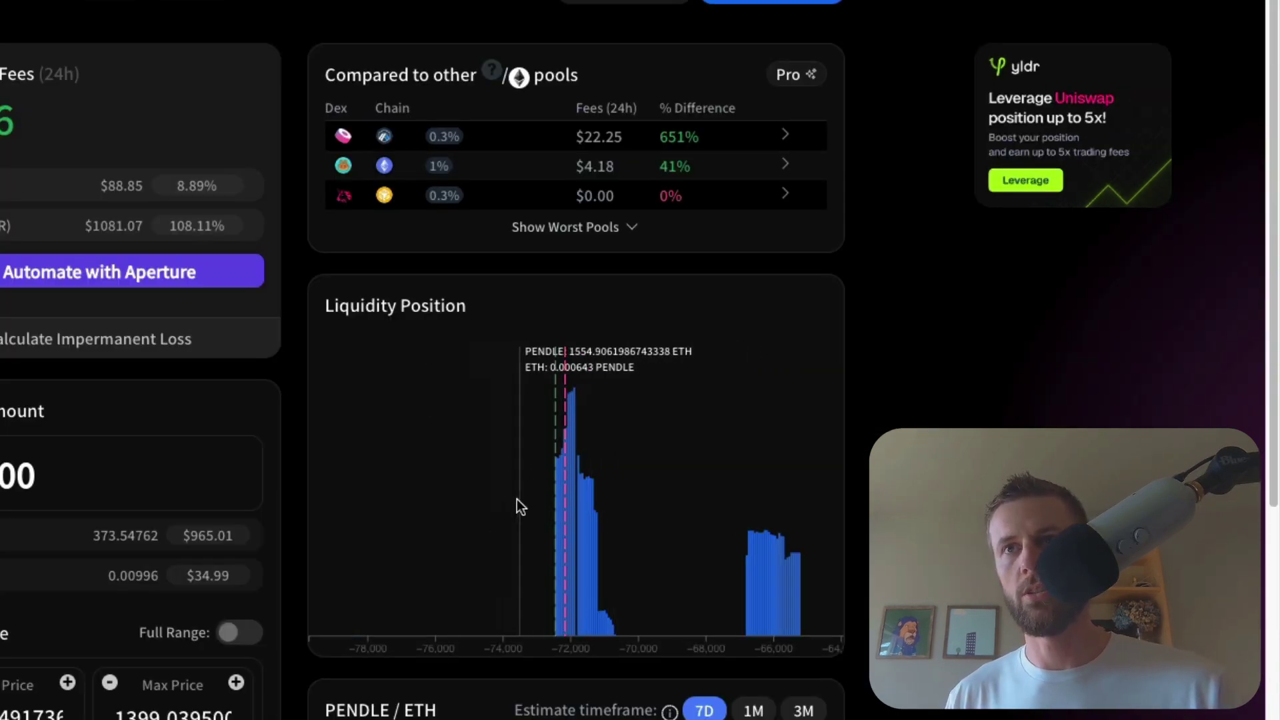
pyautogui.scroll(-1, 257, 642)
pyautogui.moveTo(94, 719); pyautogui.dragTo(121, 719)
pyautogui.moveTo(0, 719); pyautogui.dragTo(38, 719)
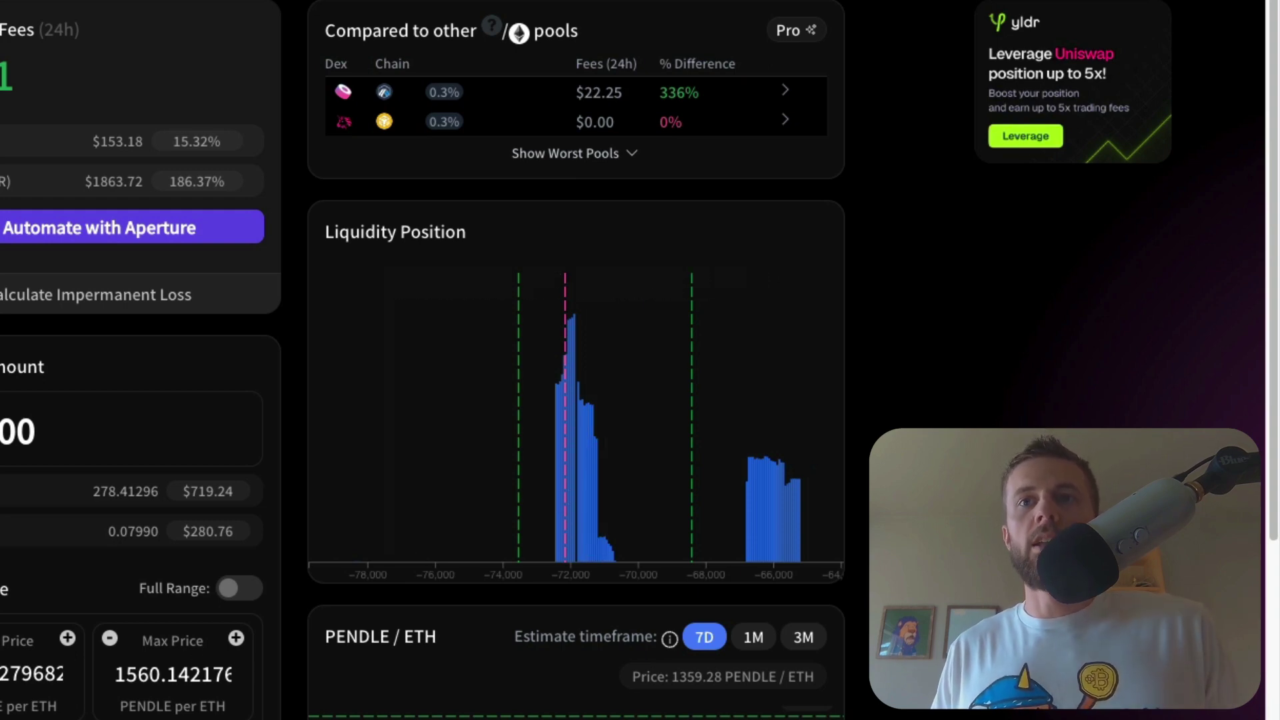
pyautogui.moveTo(576, 719); pyautogui.dragTo(576, 699)
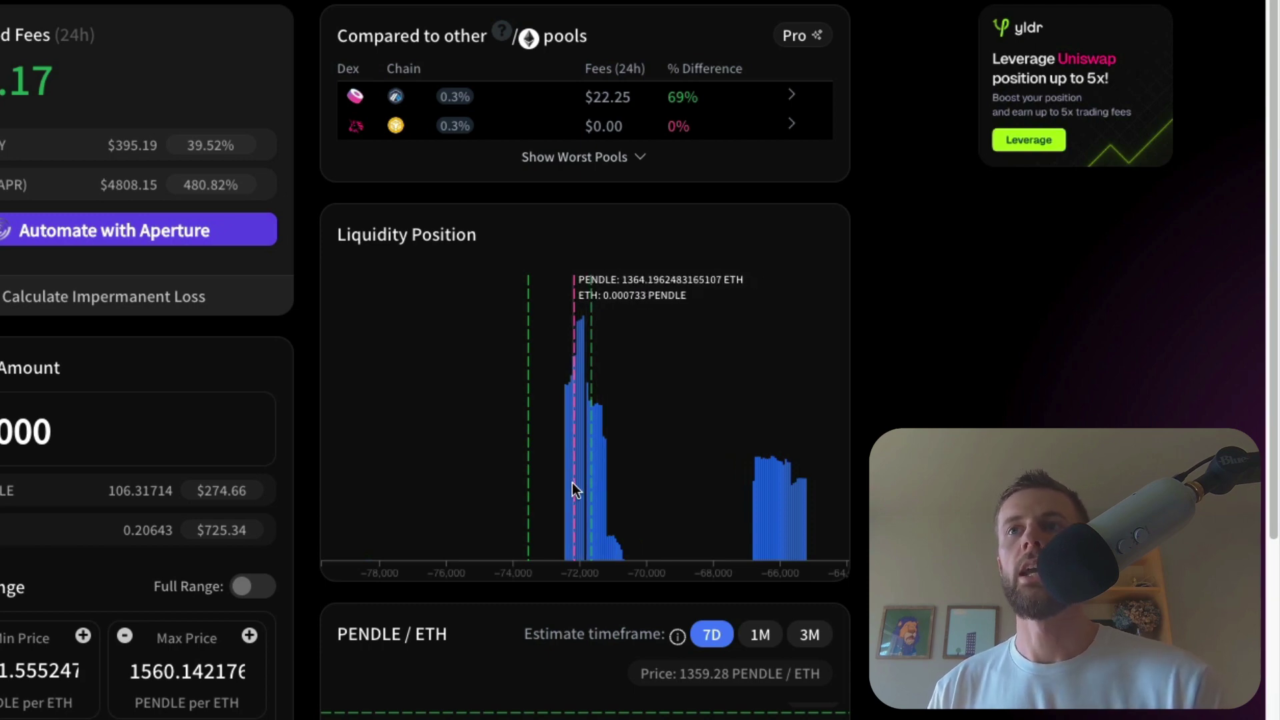
pyautogui.moveTo(123, 719); pyautogui.dragTo(118, 701)
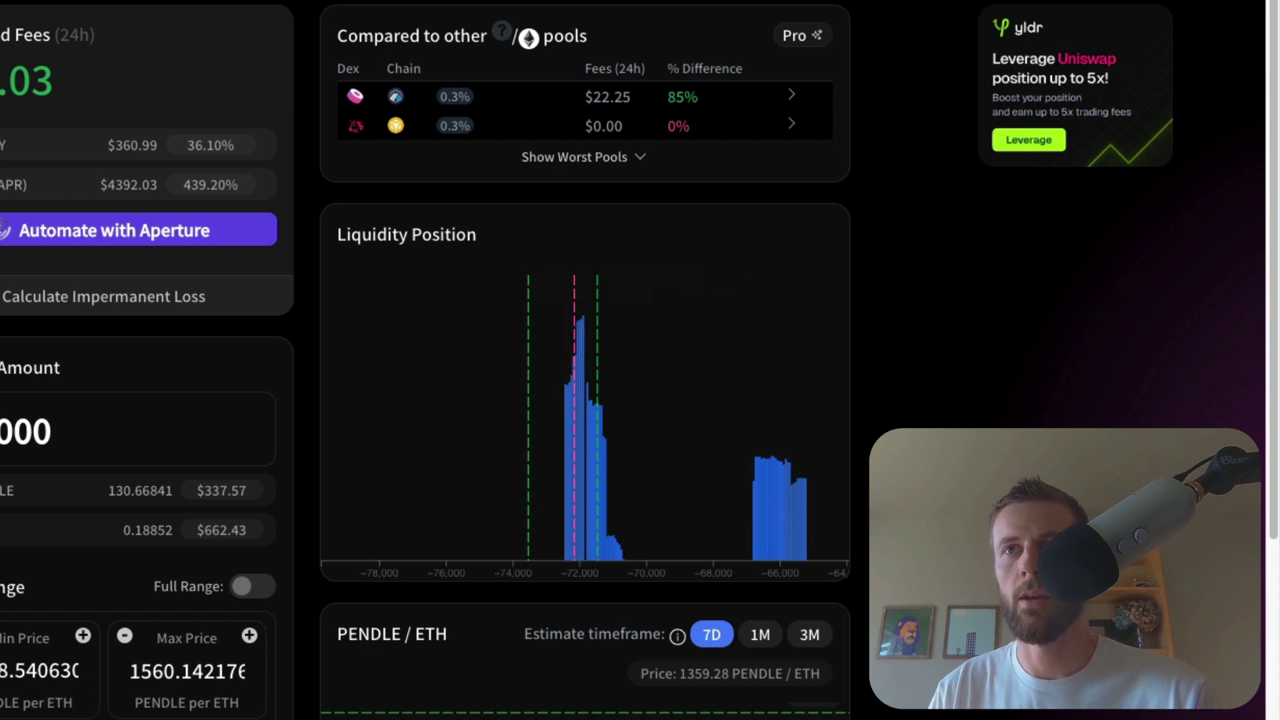
pyautogui.moveTo(813, 713); pyautogui.dragTo(814, 719)
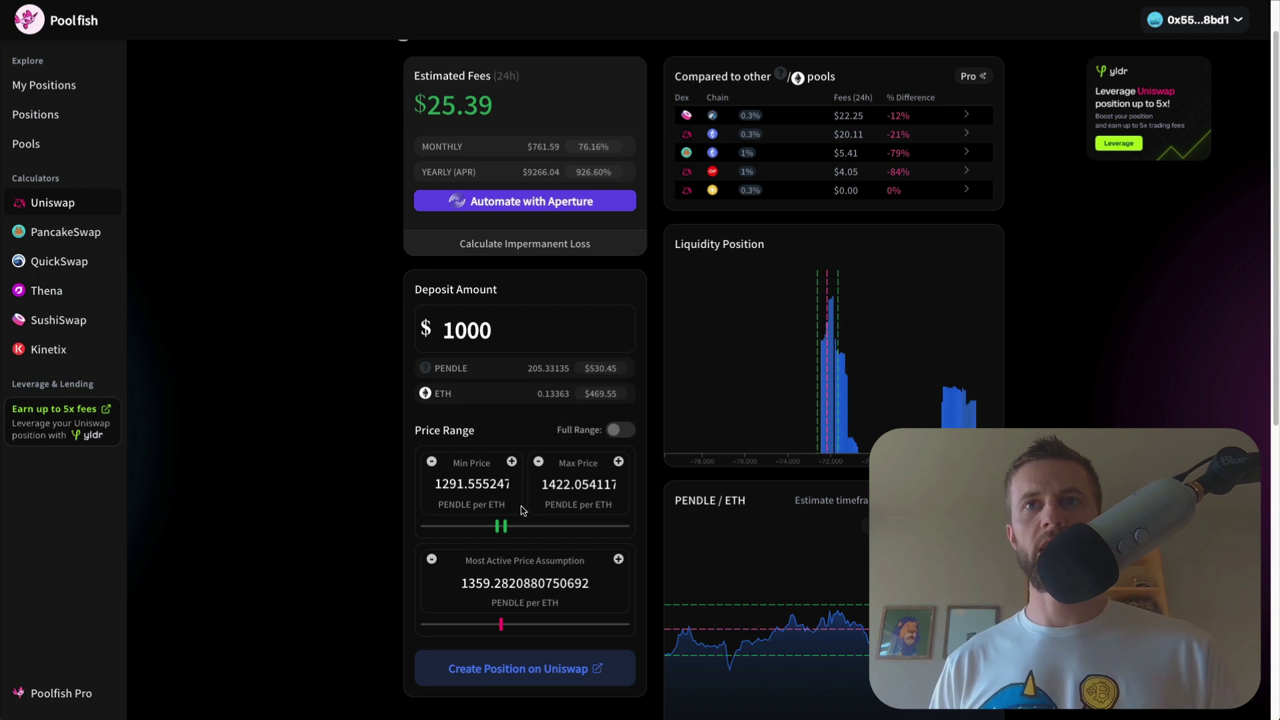
# Create the position on Uniswap from the calculator and check its prefilled low price, high price and deposit fields.
pyautogui.scroll(-3, 484, 350)
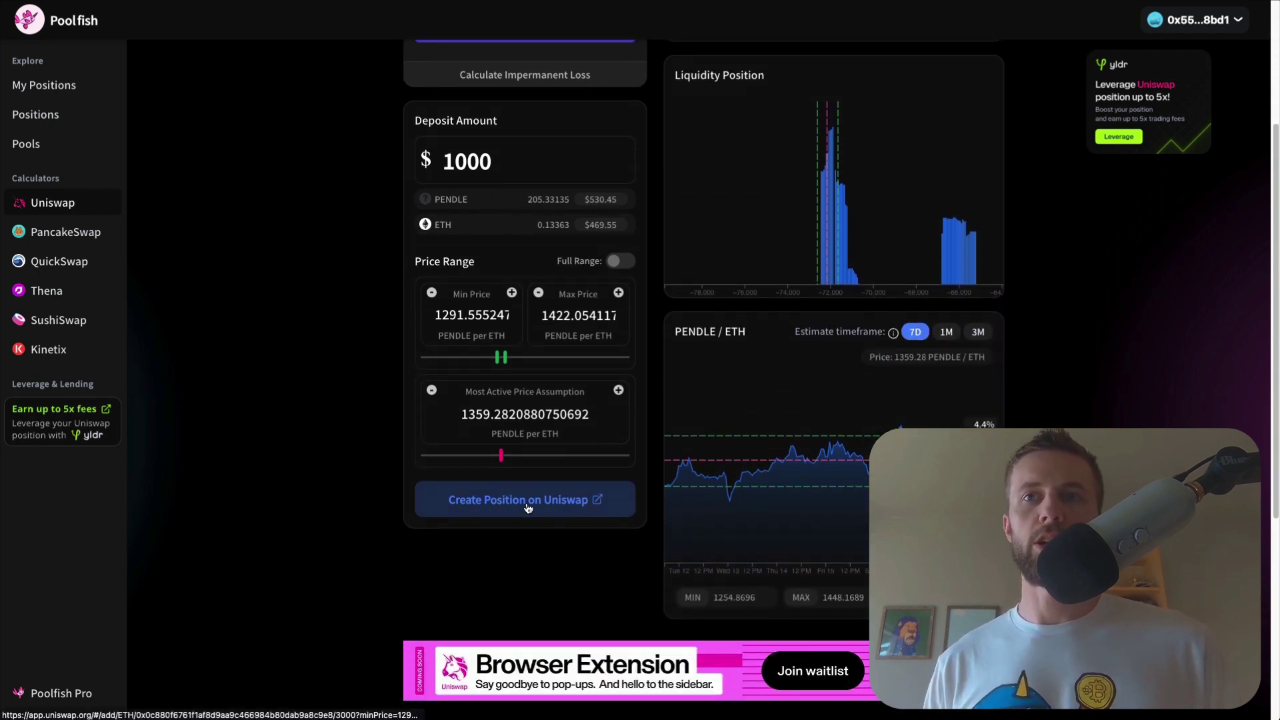
pyautogui.click(528, 502)
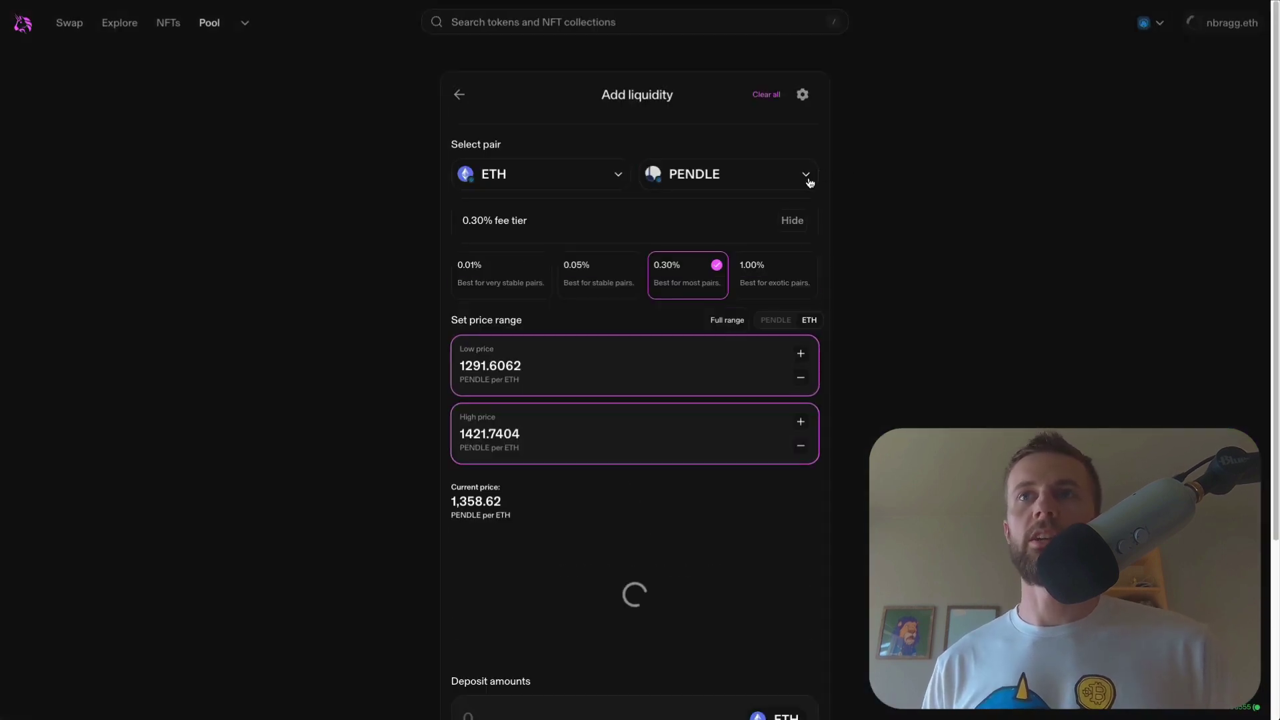
pyautogui.moveTo(541, 368); pyautogui.dragTo(439, 371)
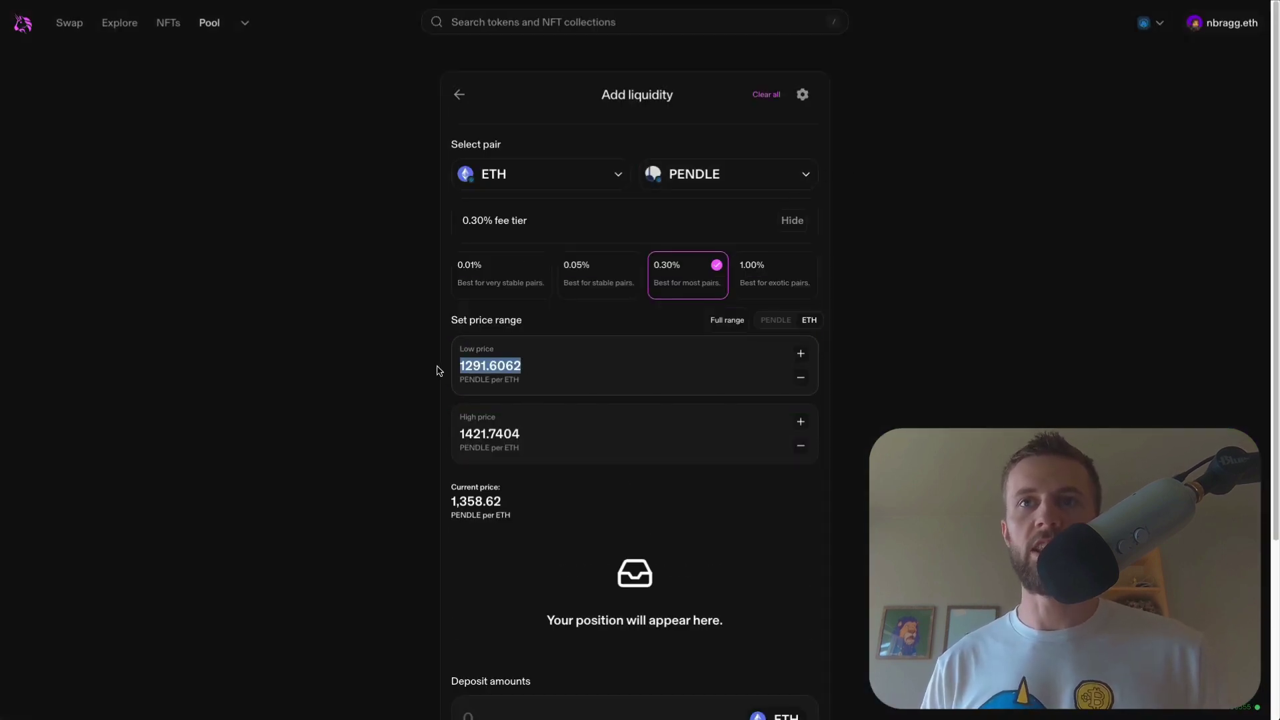
pyautogui.moveTo(547, 438); pyautogui.dragTo(432, 437)
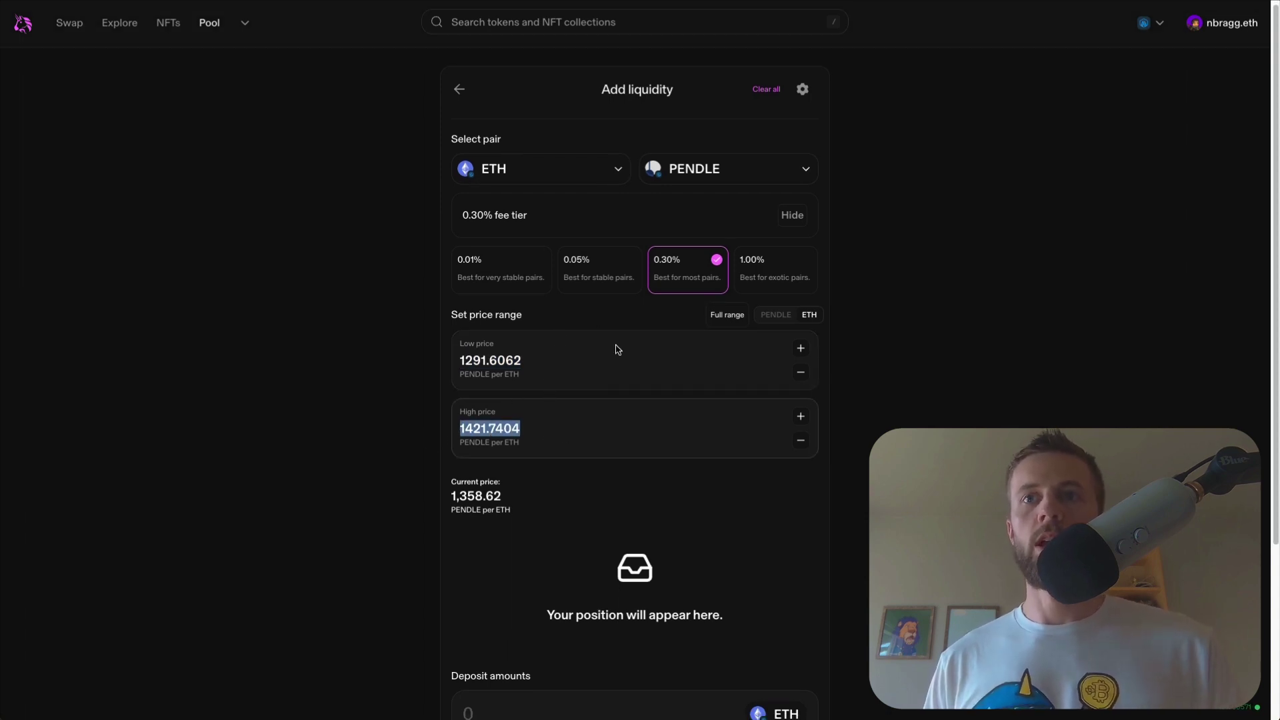
pyautogui.scroll(-3, 614, 349)
pyautogui.click(503, 483)
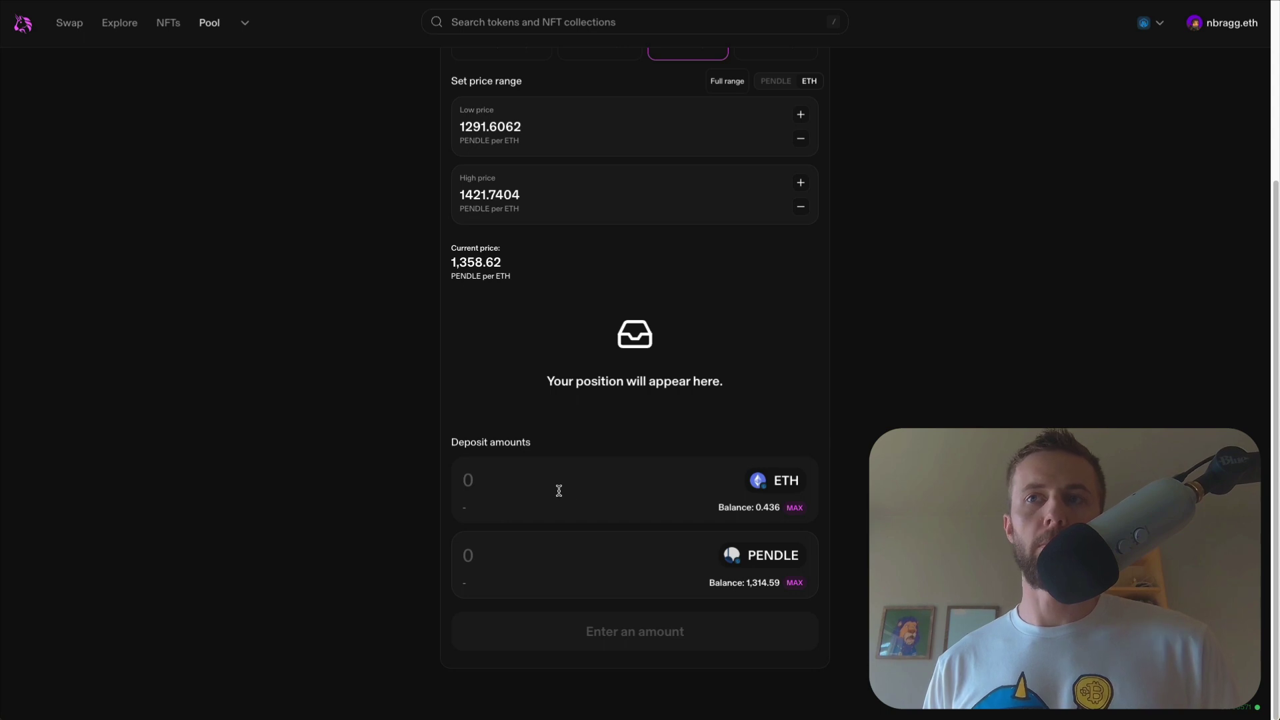
pyautogui.scroll(3, 559, 530)
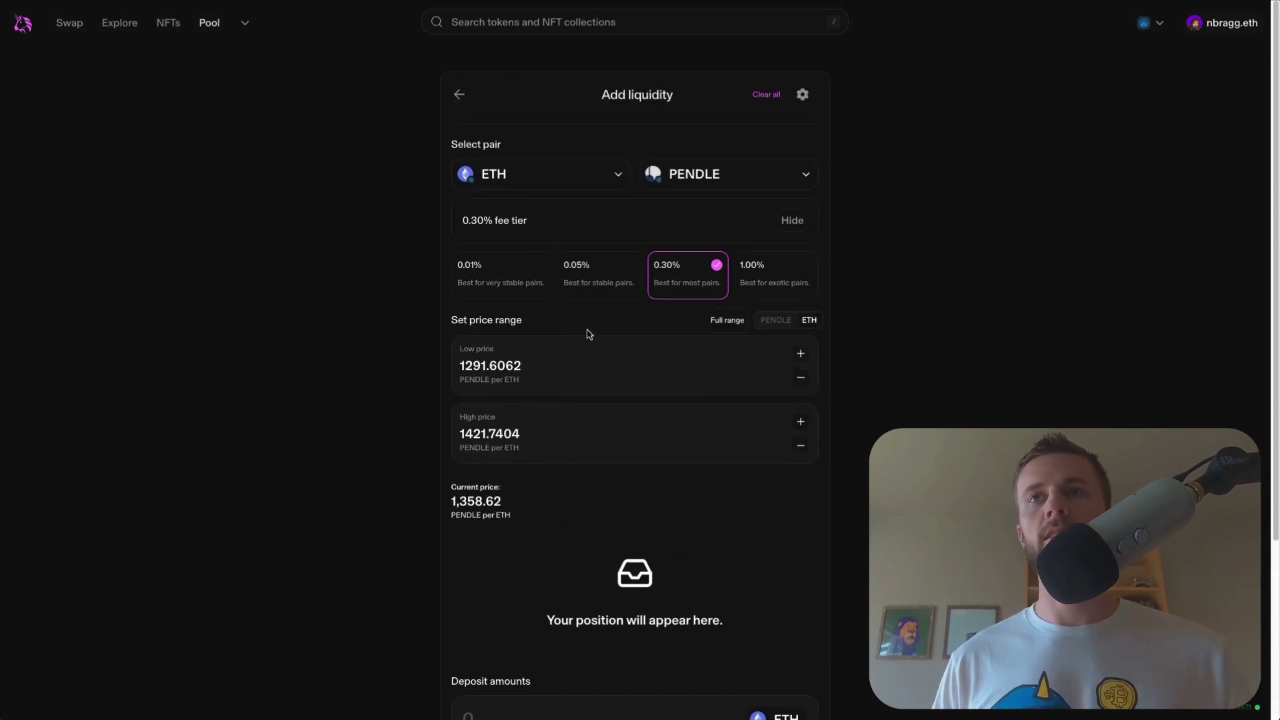
# Return to the Poolfish calculator and review the PENDLE/ETH estimated fees, liquidity position and price range.
pyautogui.hotkey('ctrl', 'Tab')
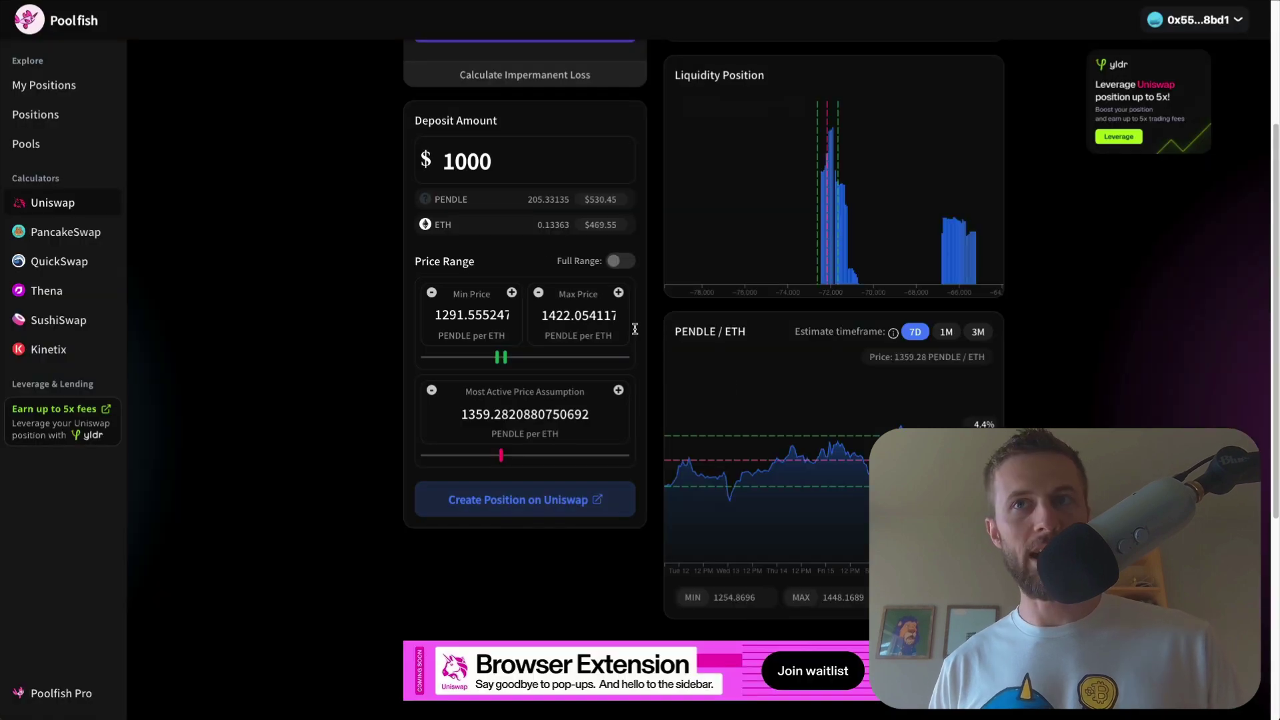
pyautogui.scroll(3, 668, 323)
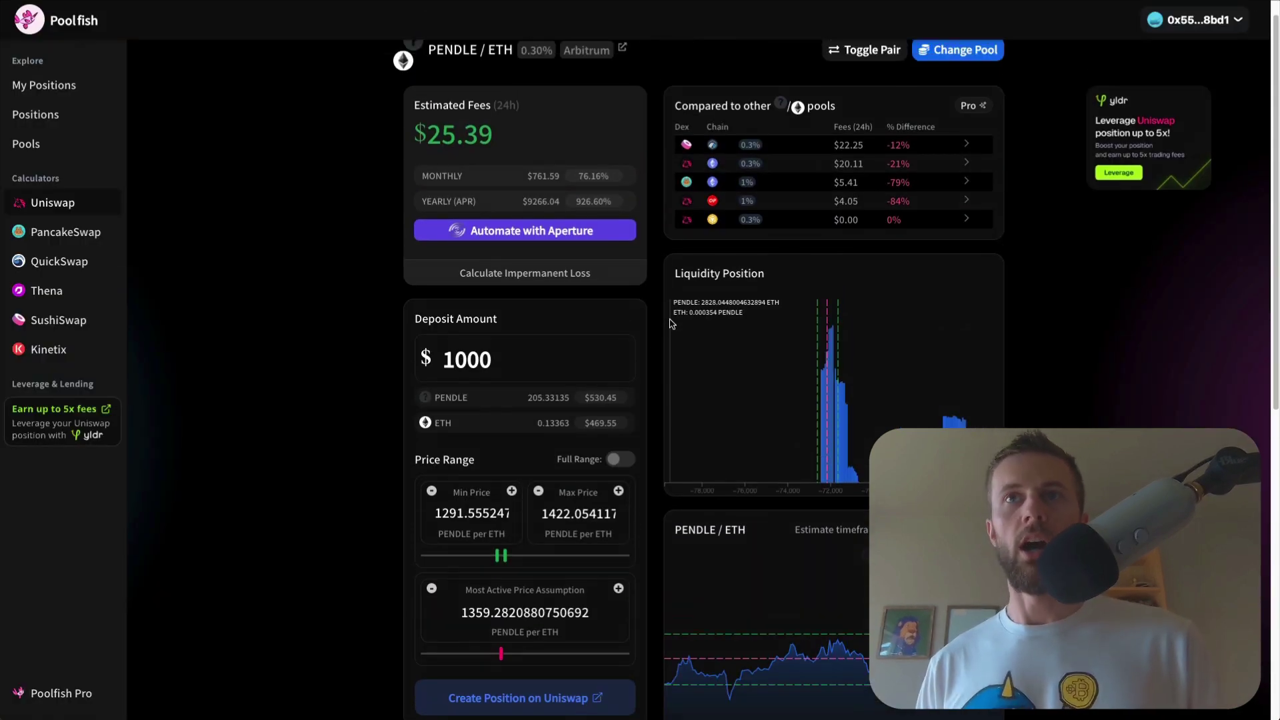
pyautogui.scroll(-2, 686, 239)
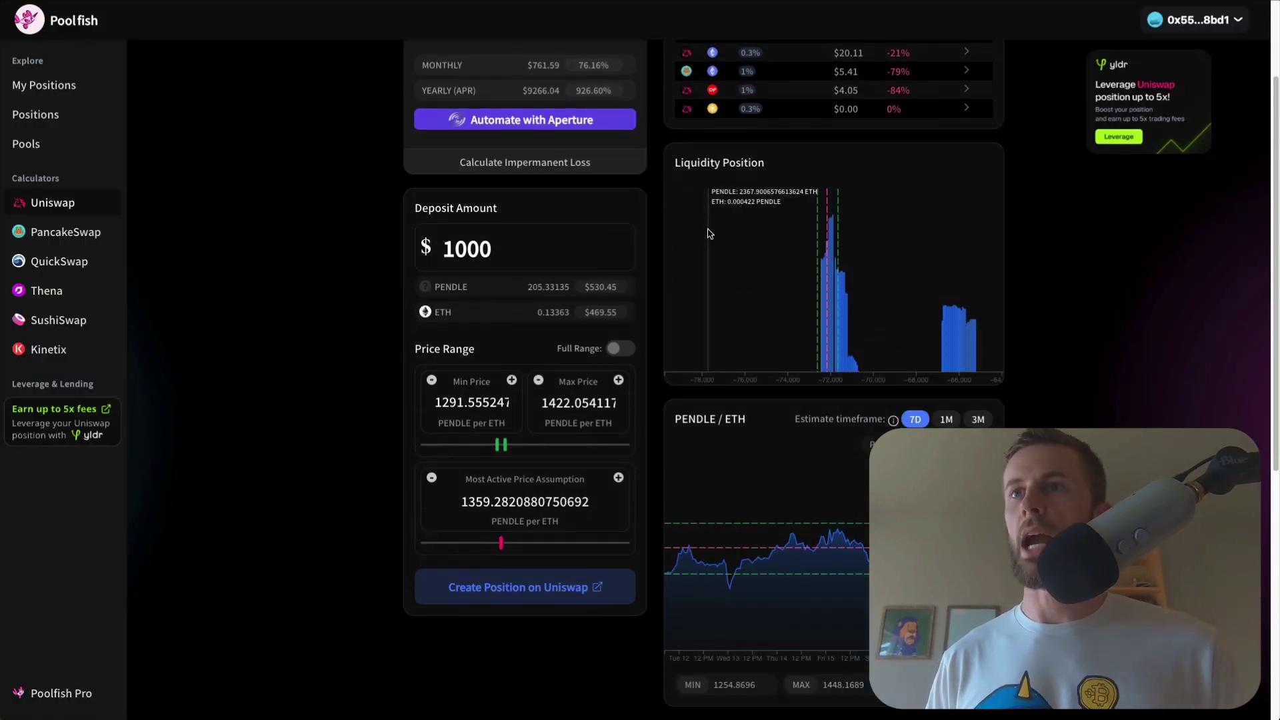